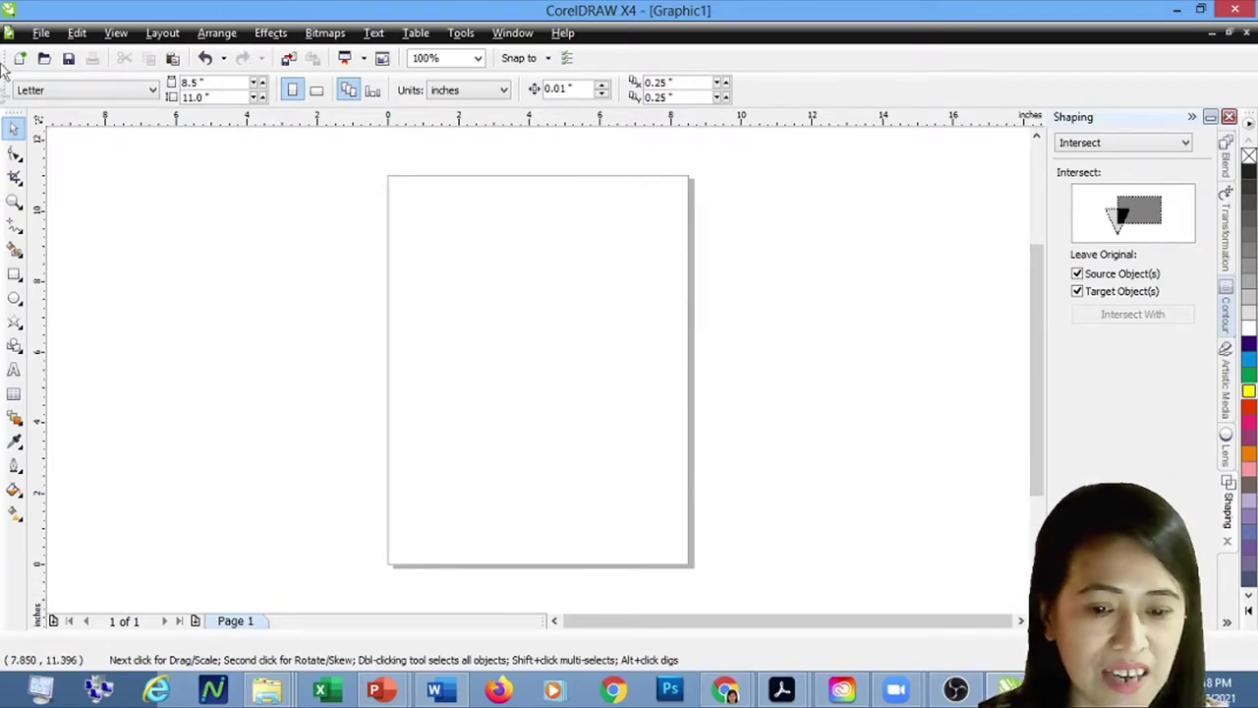
Draw a rectangle about 2.5 by 2.25 inches in the upper-left part of the page and fill it with blue.
click(14, 275)
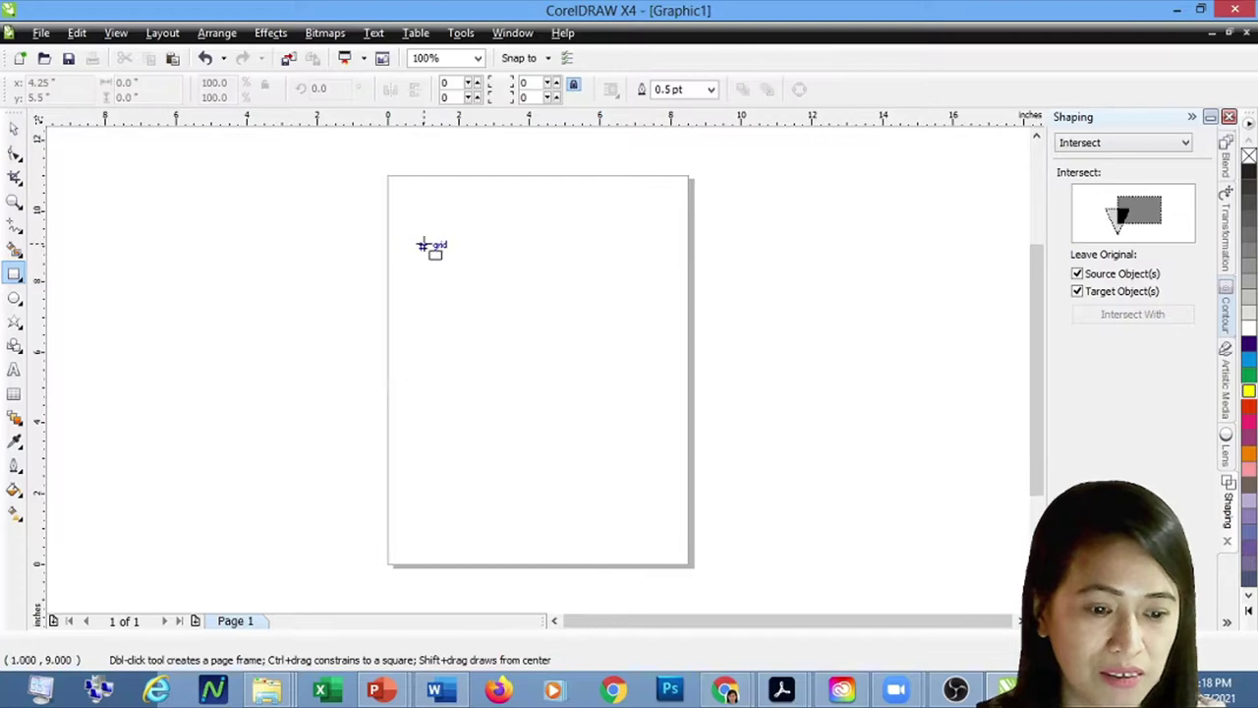
drag(423, 246, 511, 326)
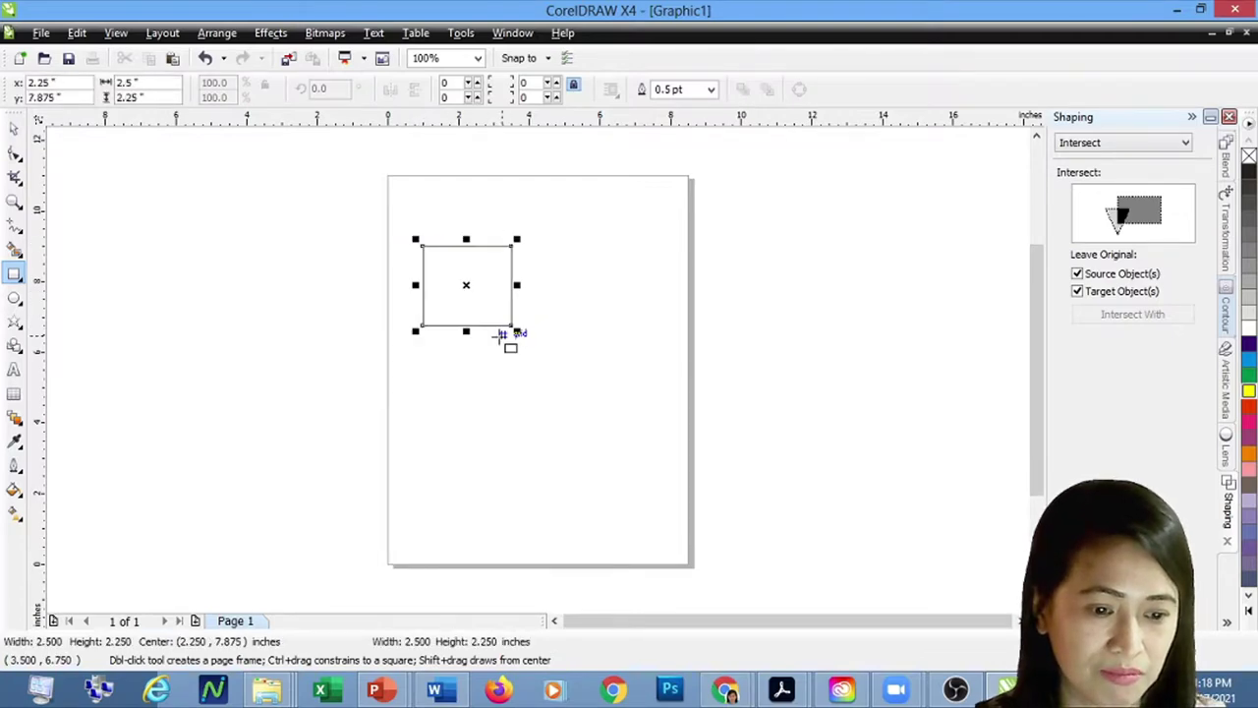
click(1249, 362)
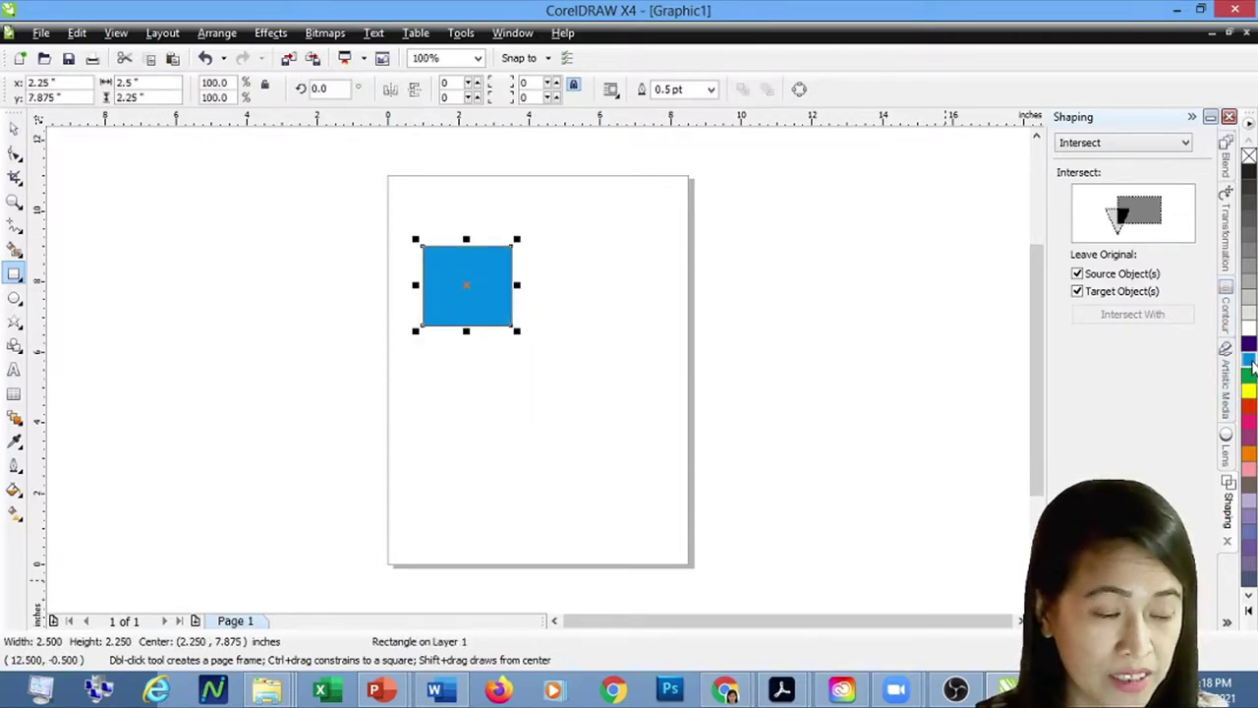
Draw a five-pointed star about 2.85 by 2.49 inches below the rectangle and fill it with yellow.
click(16, 324)
click(15, 346)
click(15, 322)
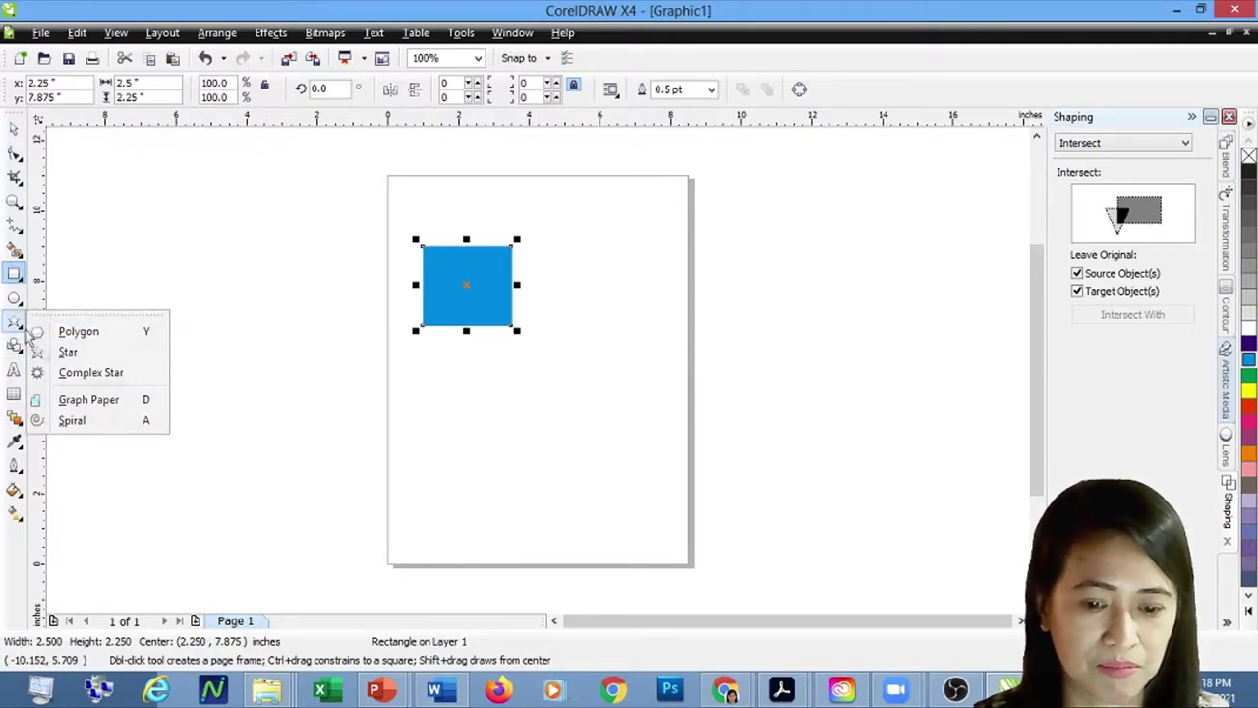
click(63, 351)
drag(459, 370, 567, 464)
click(1248, 391)
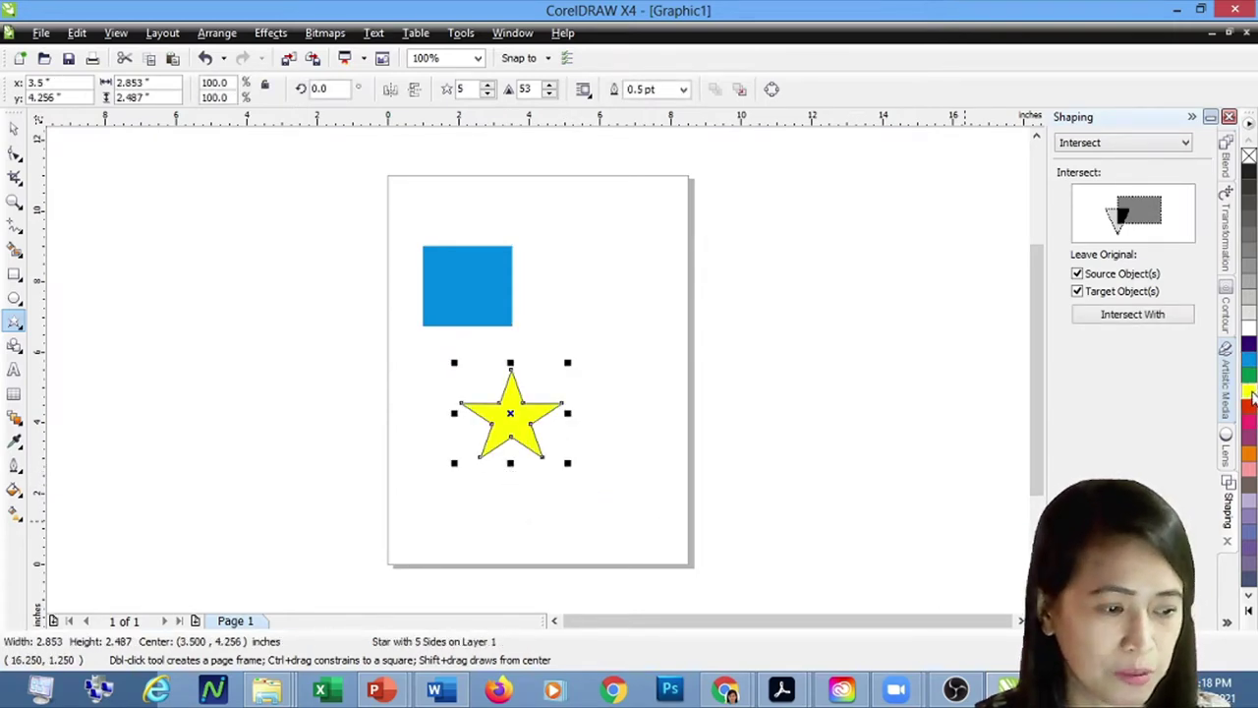
Move the yellow star so it overlaps the lower-right corner of the blue rectangle, centred at about x 2.93, y 7.26 inches.
click(16, 130)
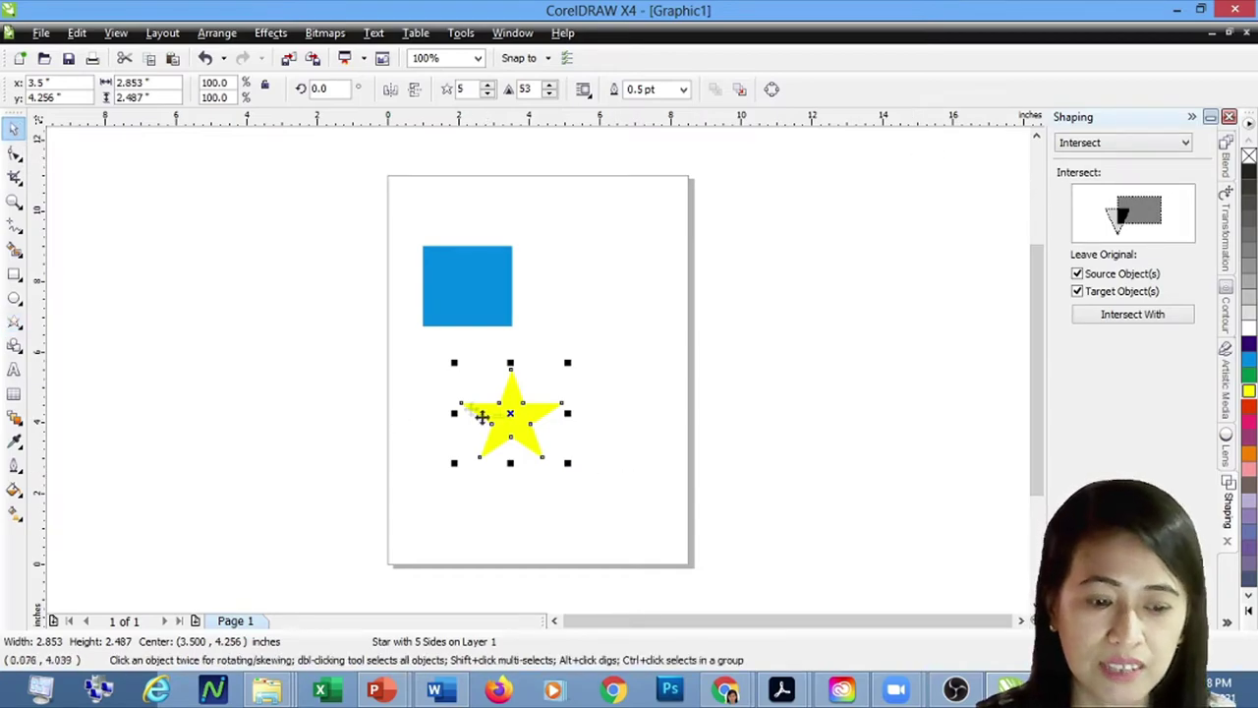
drag(526, 415, 506, 310)
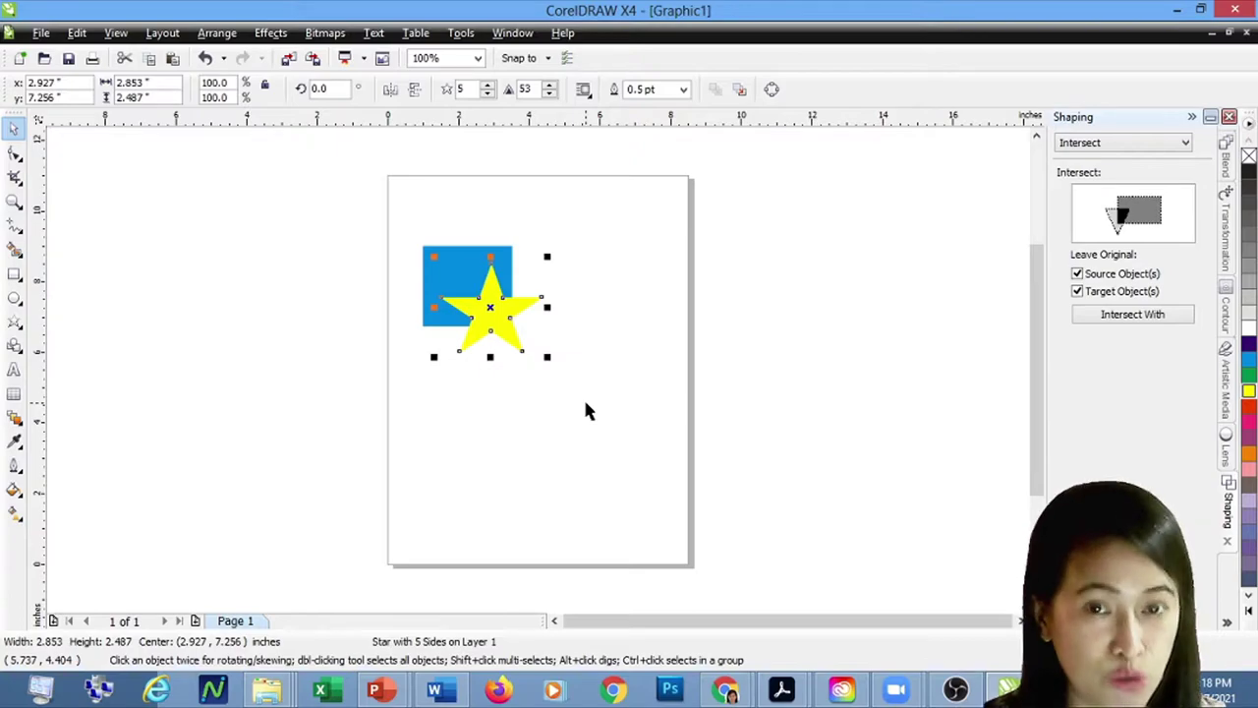
click(587, 407)
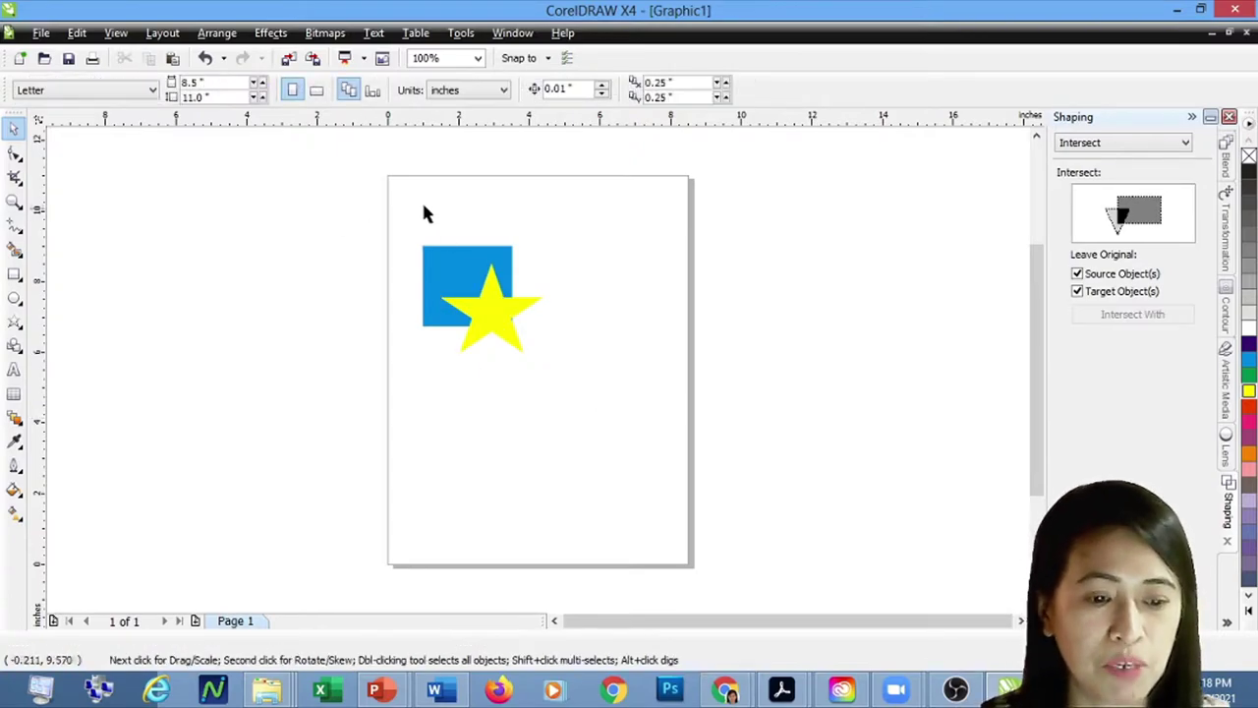
Try welding the selected star and blue rectangle into one shape, and undo the weld.
drag(397, 207, 571, 388)
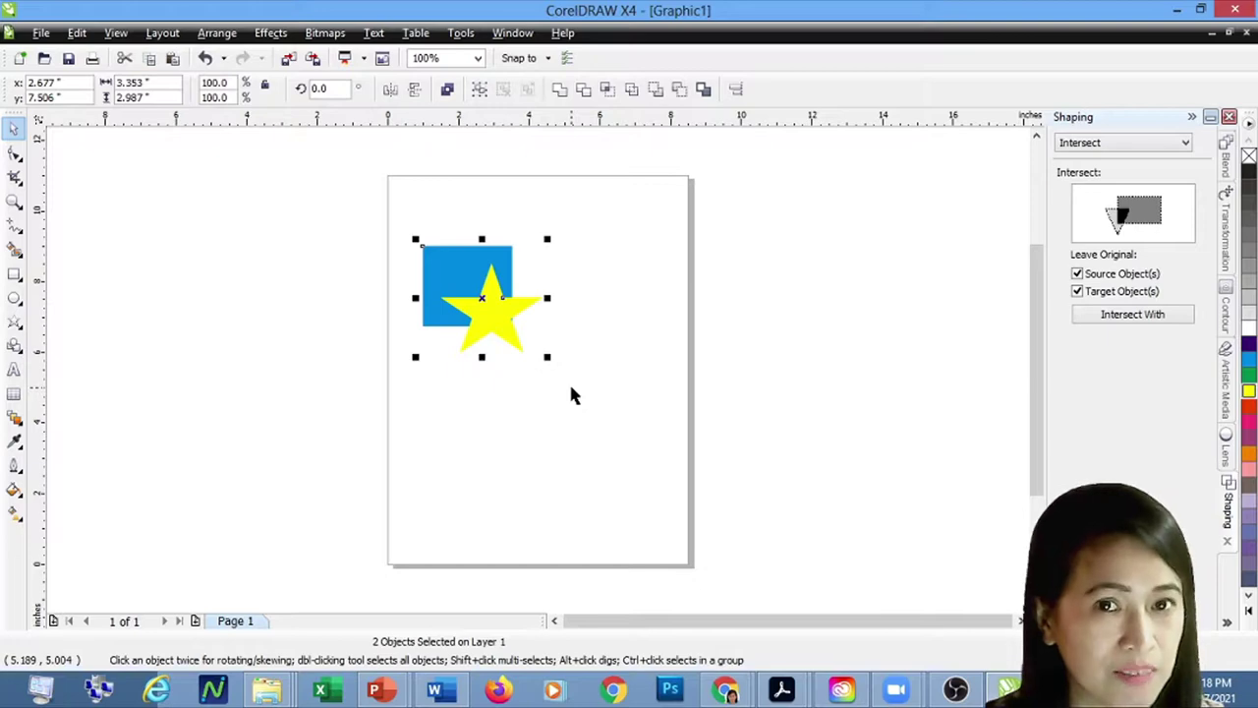
click(582, 432)
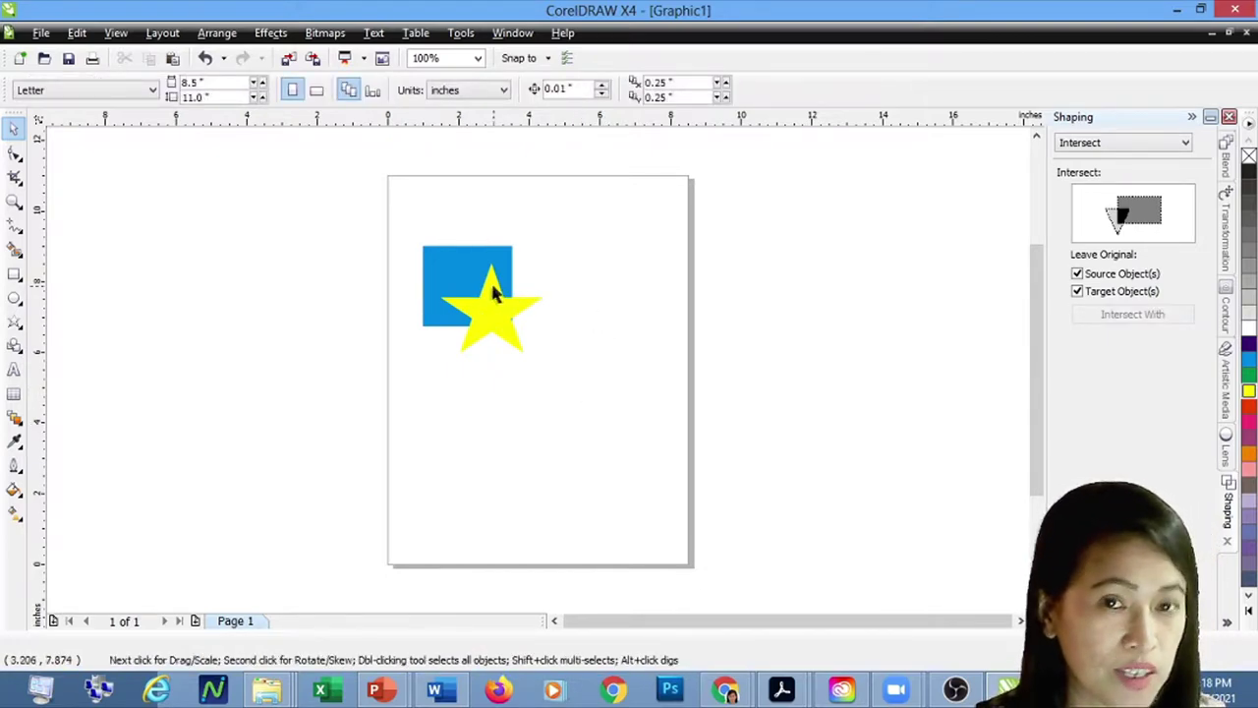
click(502, 315)
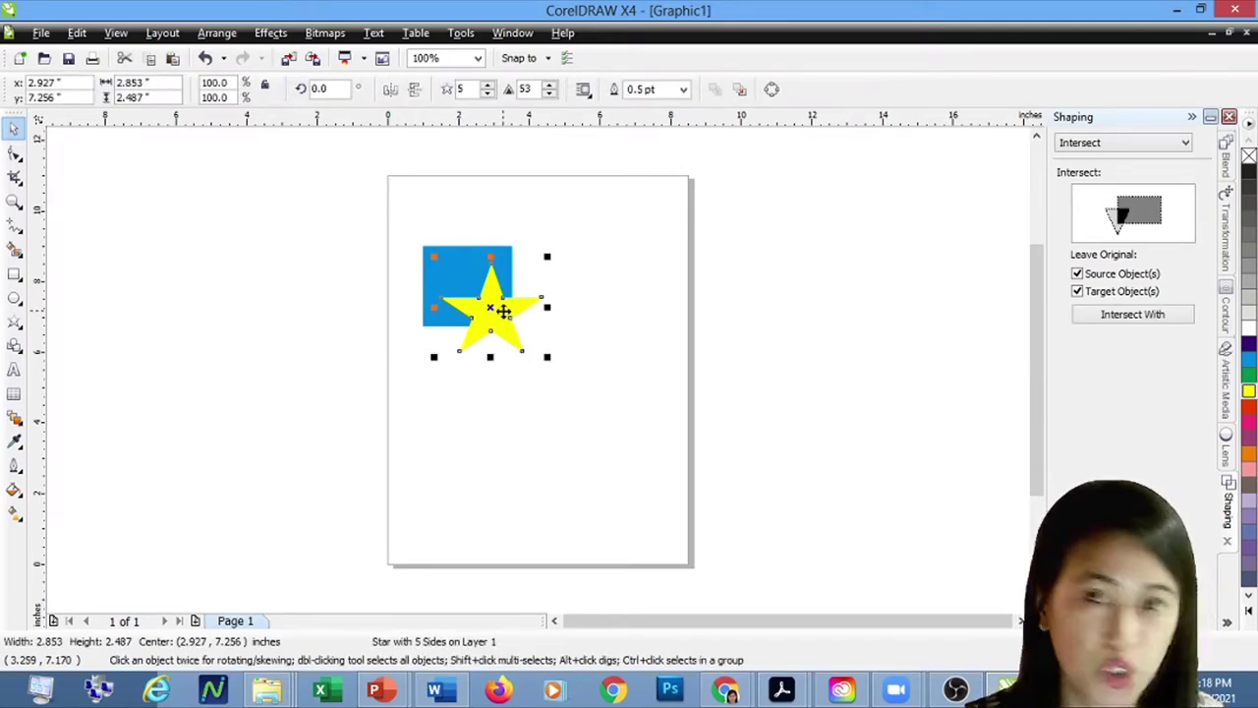
shift+click(459, 255)
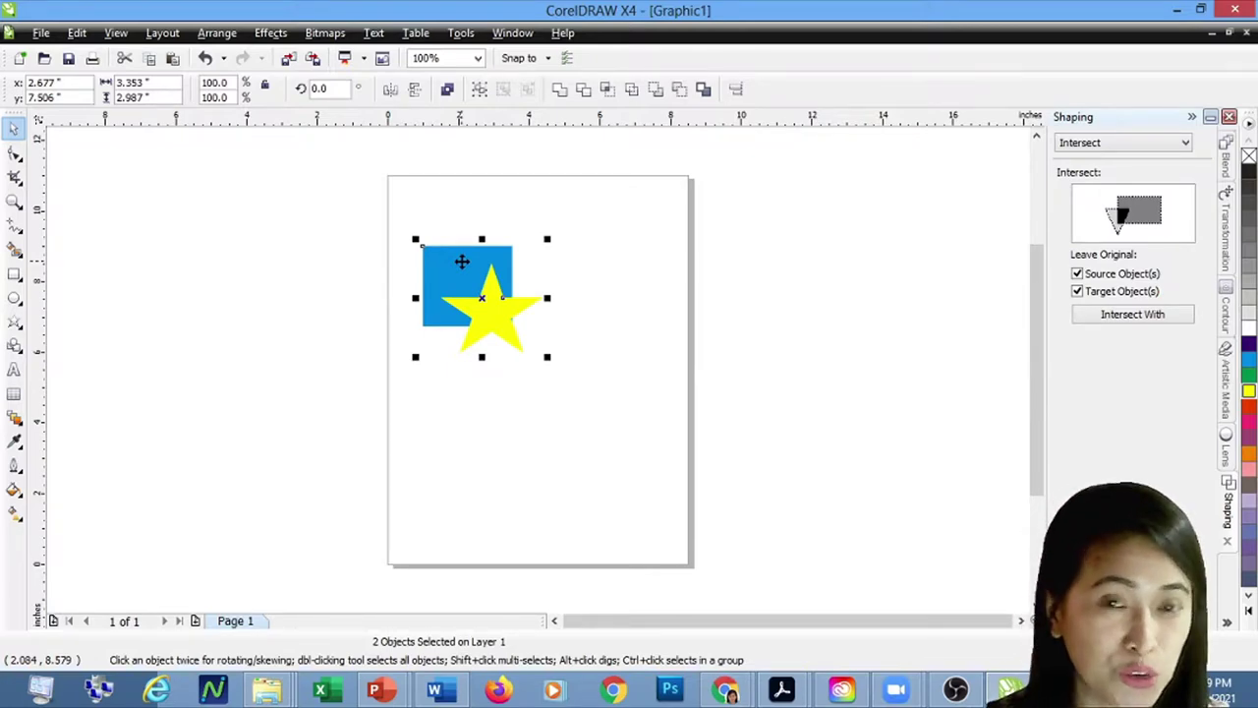
click(217, 35)
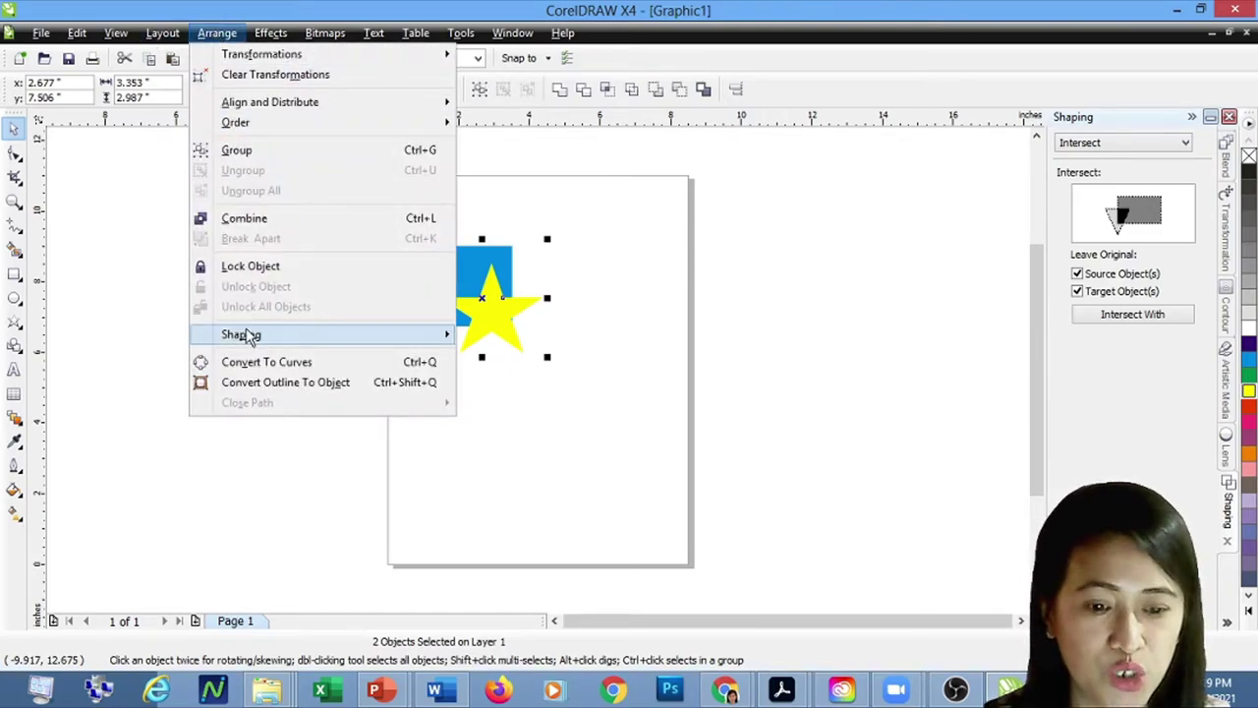
mouse_move(247, 336)
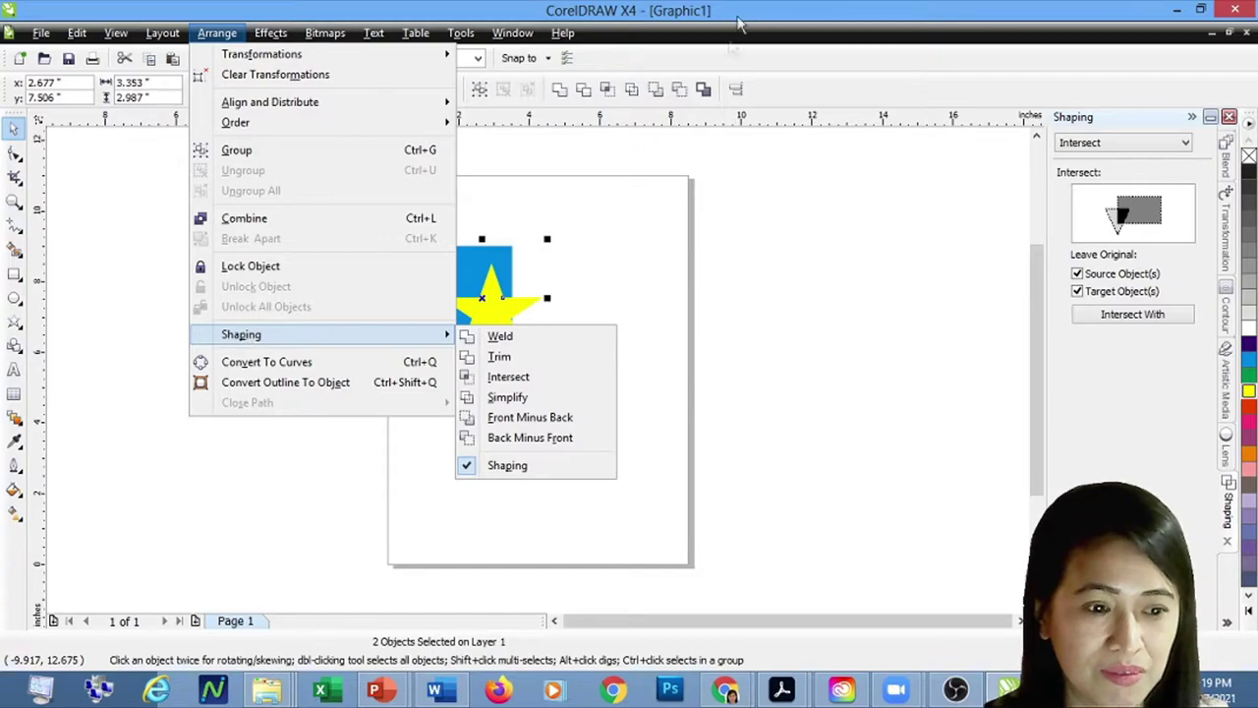
click(732, 52)
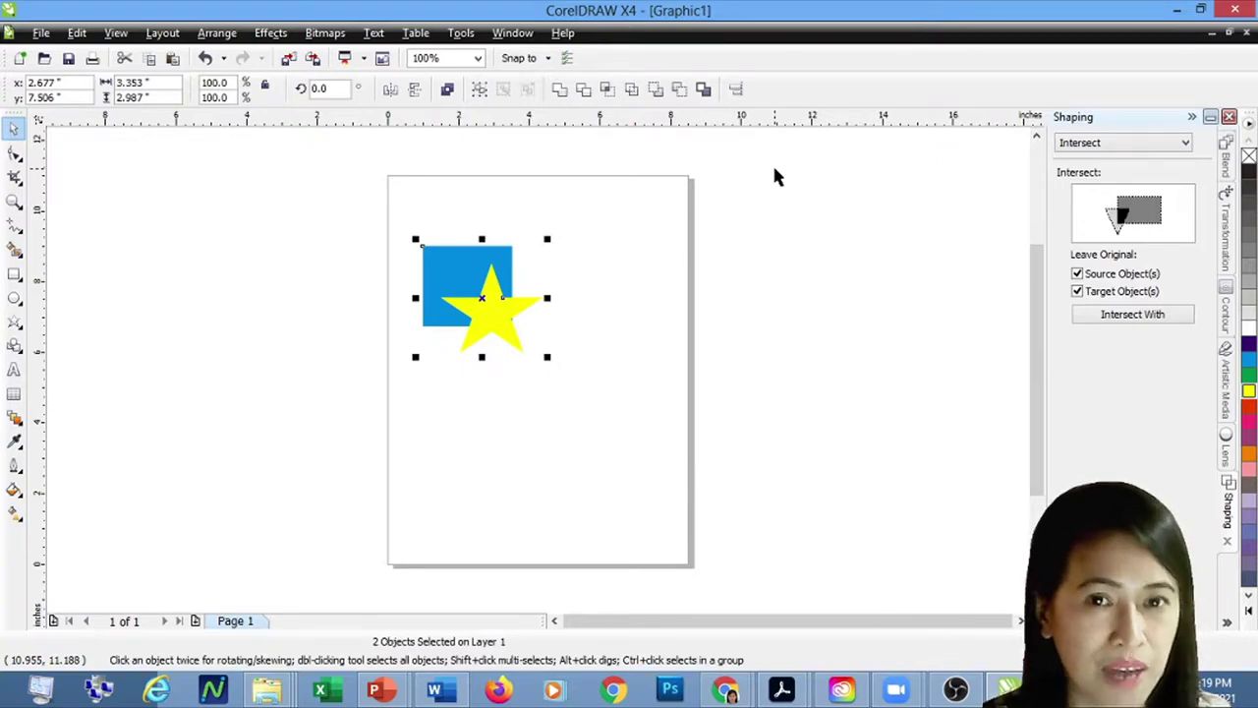
click(557, 91)
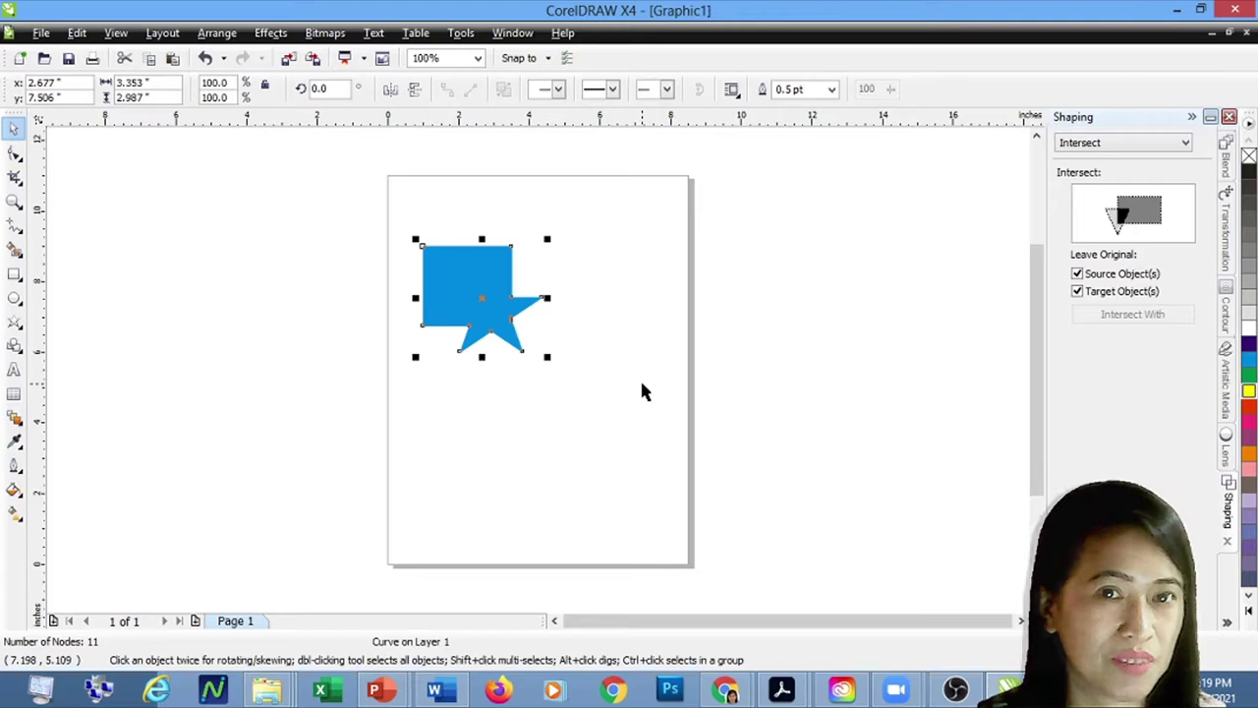
key(ctrl+z)
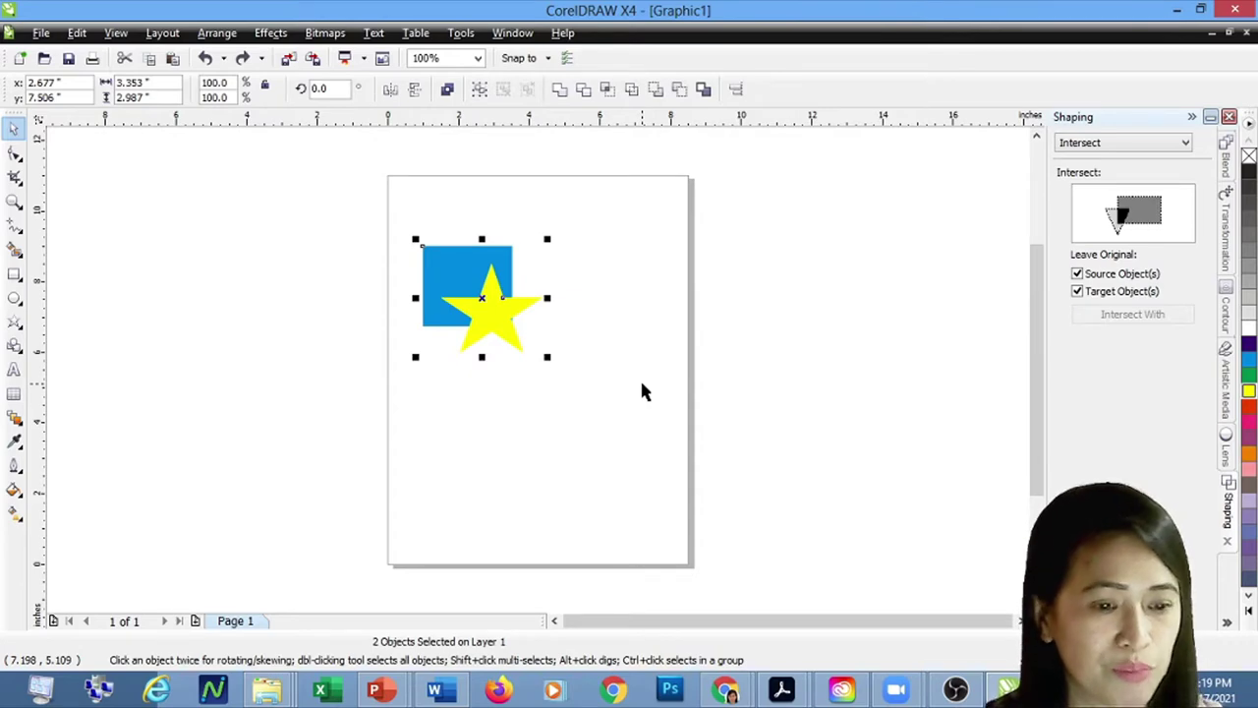
click(557, 92)
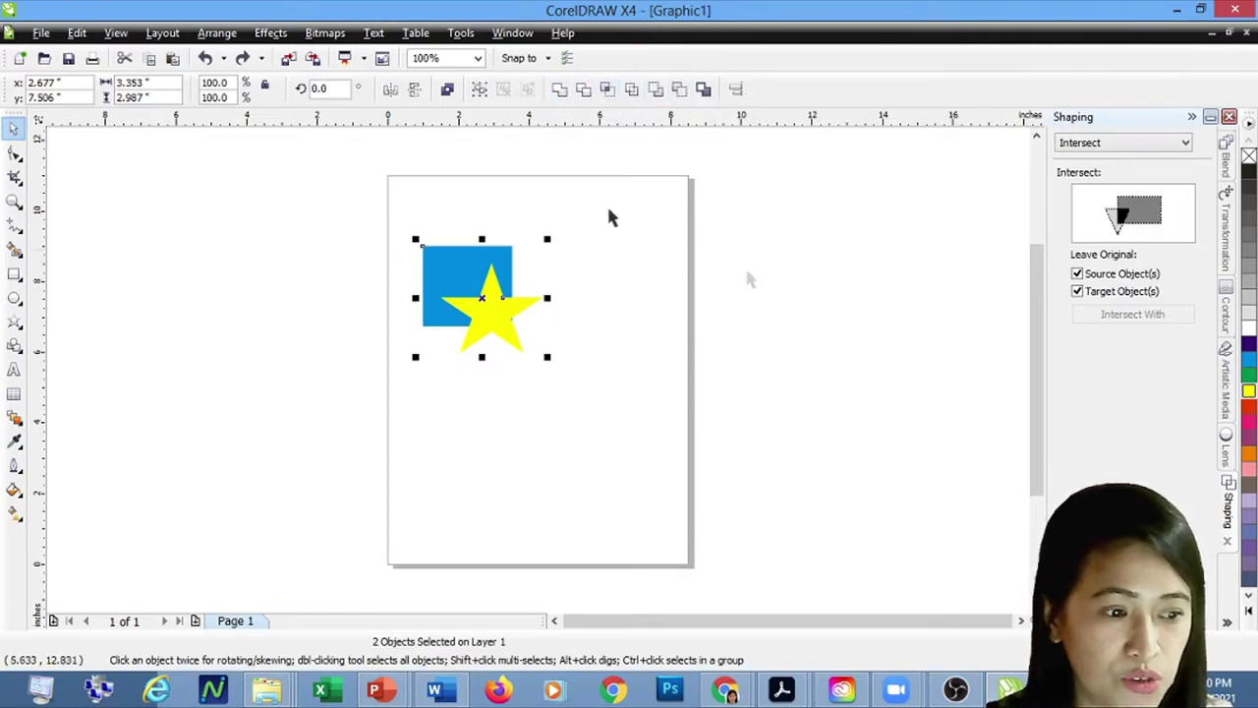
click(1127, 143)
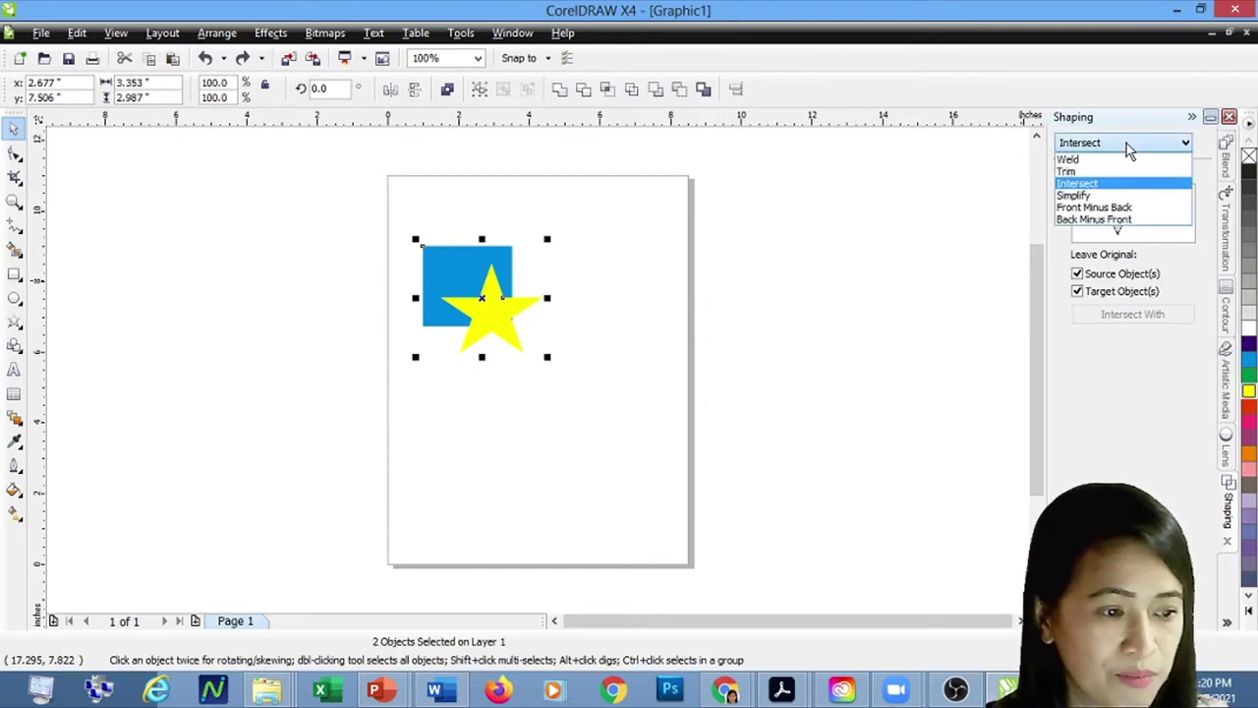
click(1078, 173)
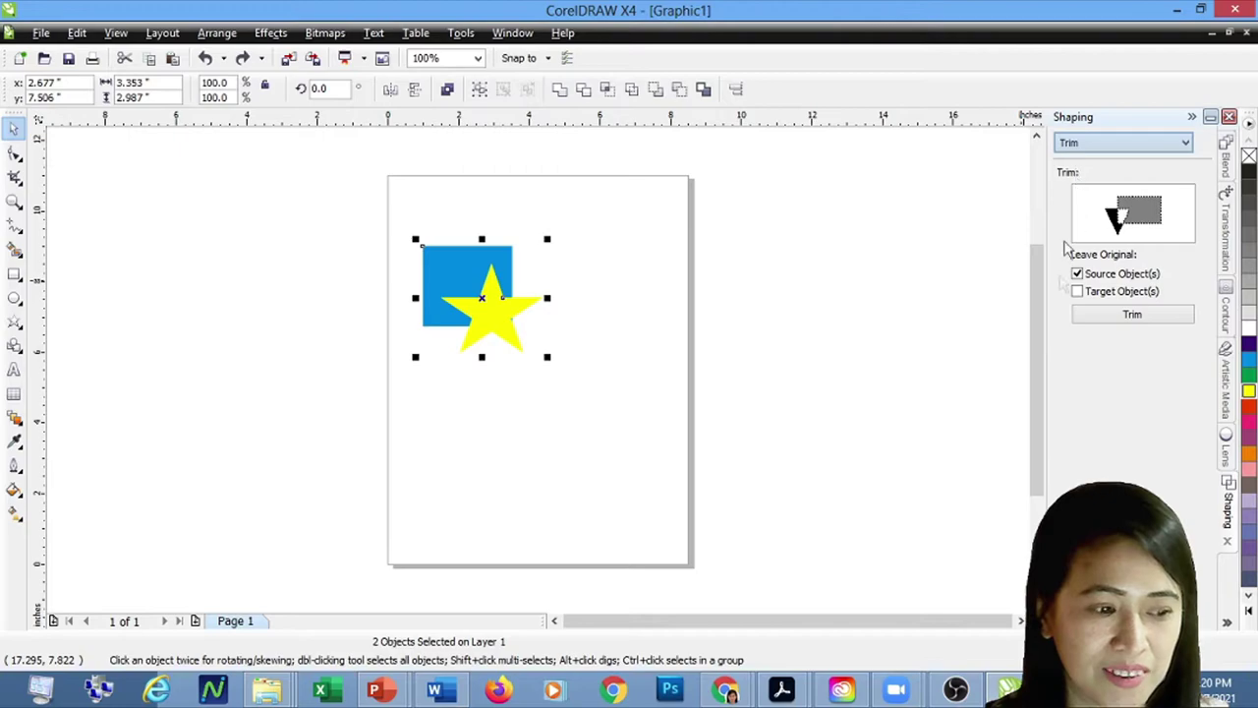
click(1107, 317)
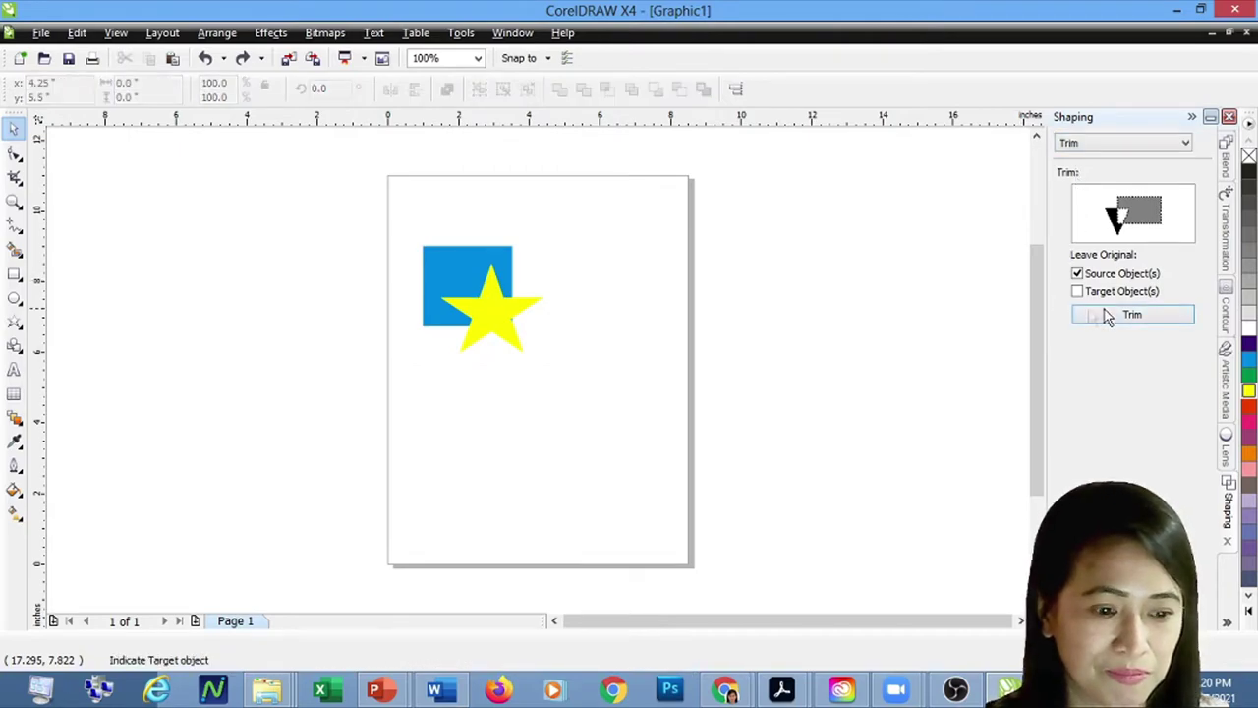
click(560, 454)
Trim the blue rectangle with the star, and move the star away toward the page's lower-right corner.
click(216, 32)
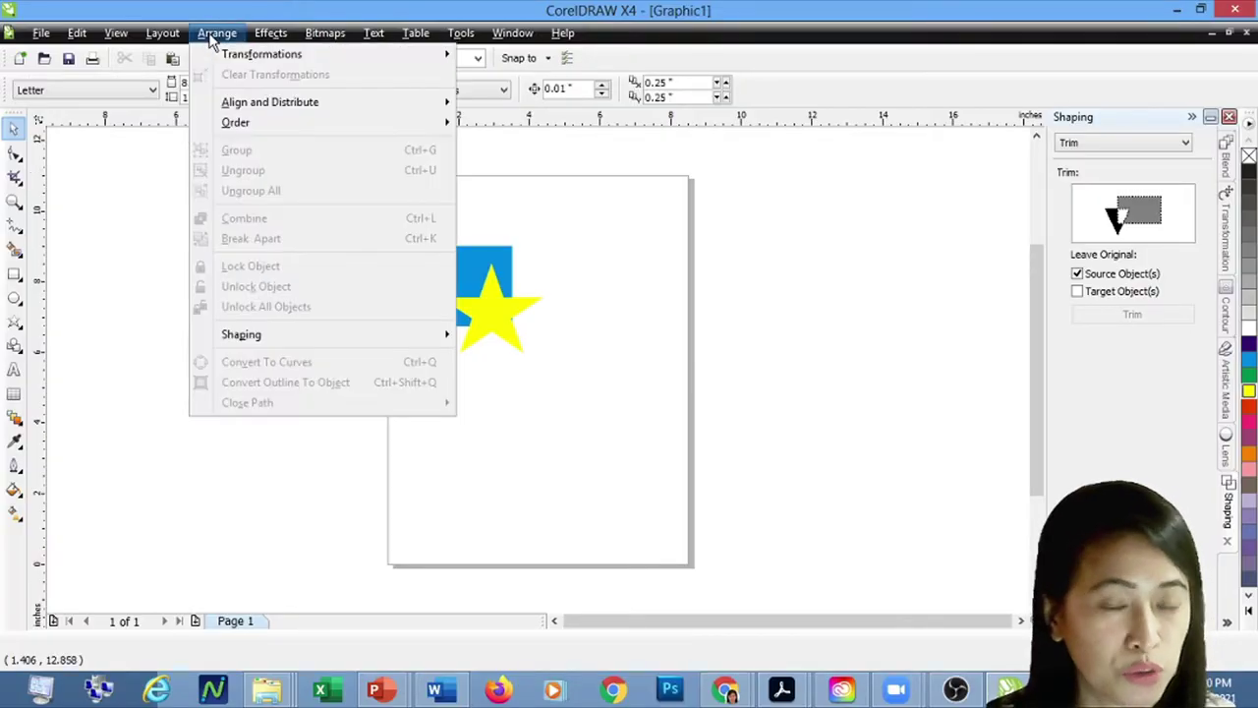
mouse_move(300, 334)
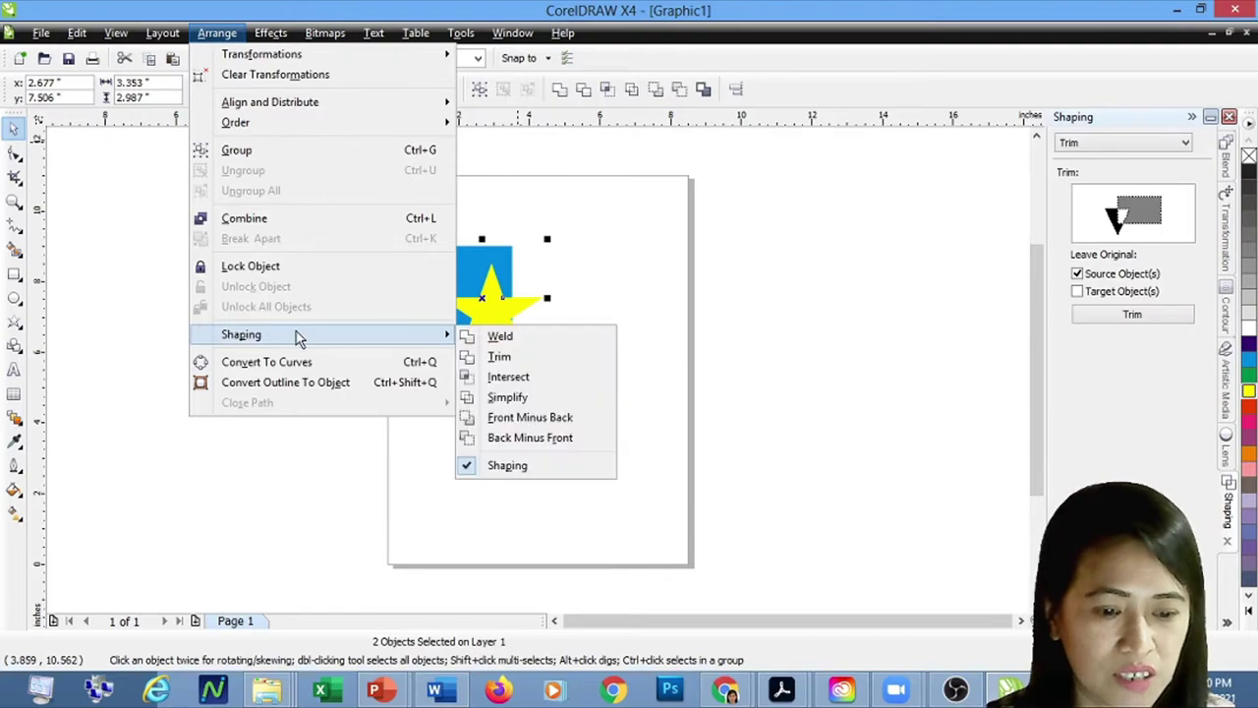
click(487, 357)
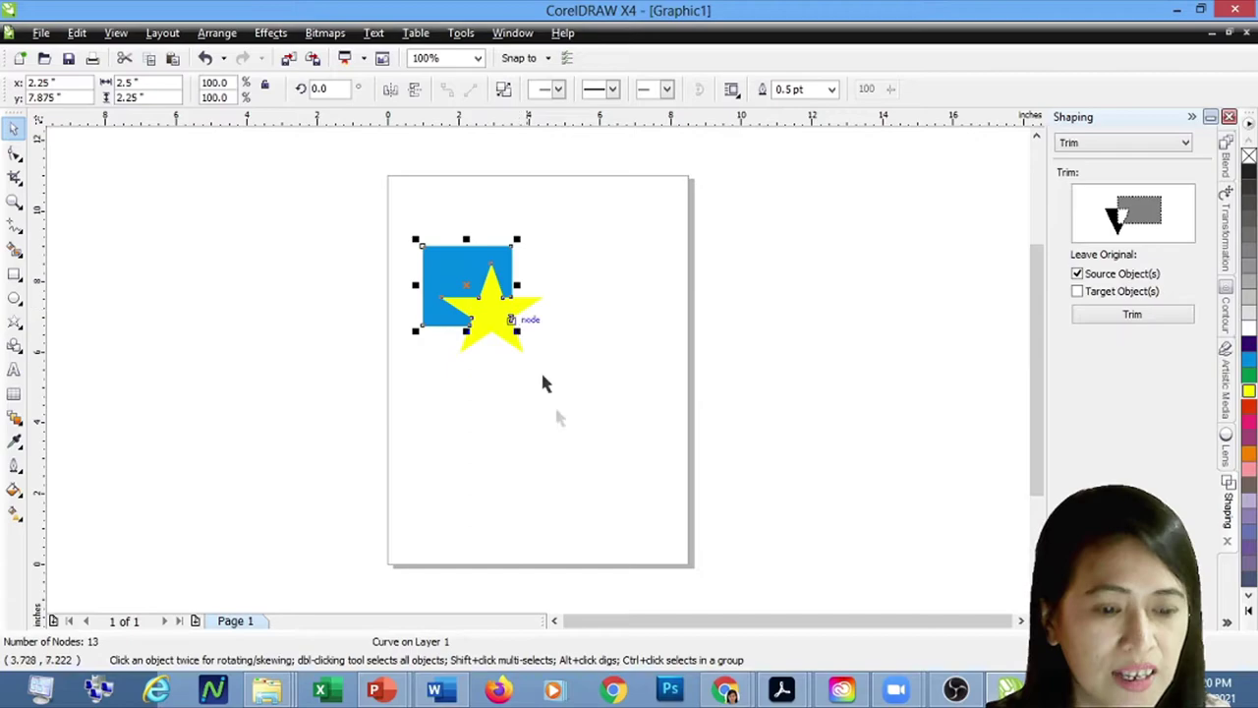
click(548, 414)
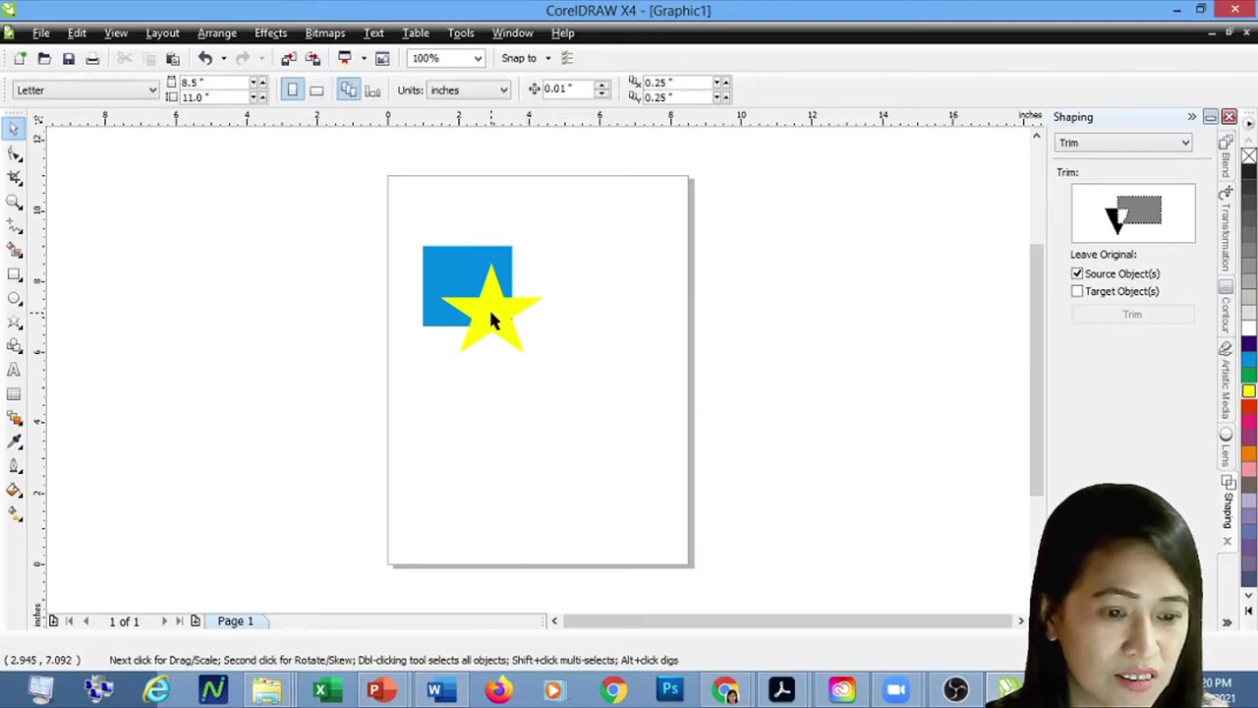
drag(489, 299, 610, 506)
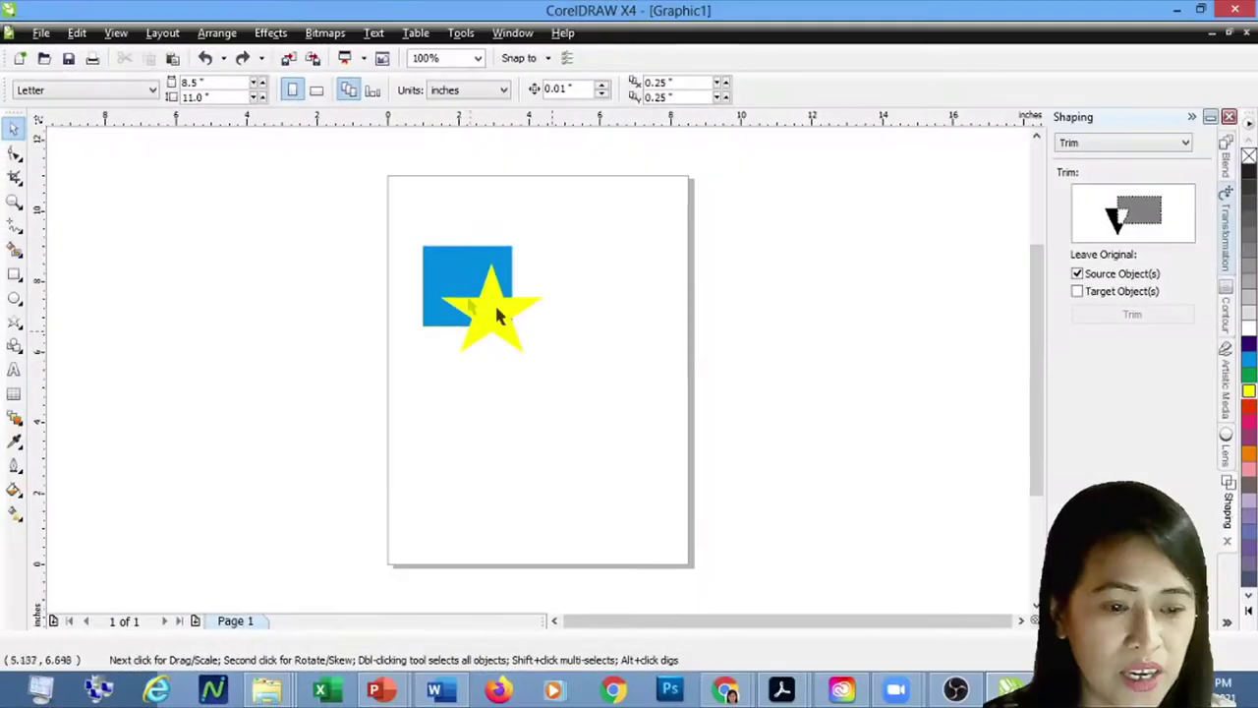
Enlarge the blue rectangle from its lower-right corner to about 5.5 by 4.95 inches so it surrounds the star.
click(496, 314)
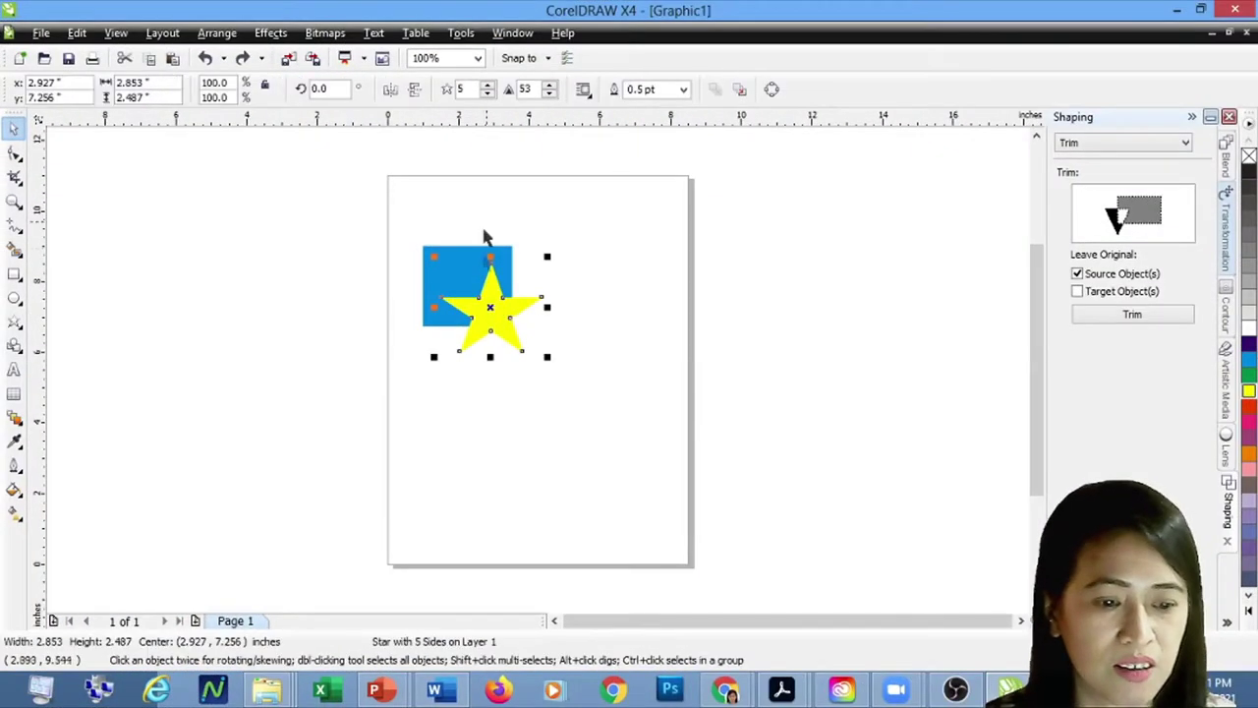
click(478, 282)
drag(517, 334, 623, 452)
Enlarge the yellow star to about 4.25 by 3.7 inches and position it near the middle of the blue rectangle.
click(502, 317)
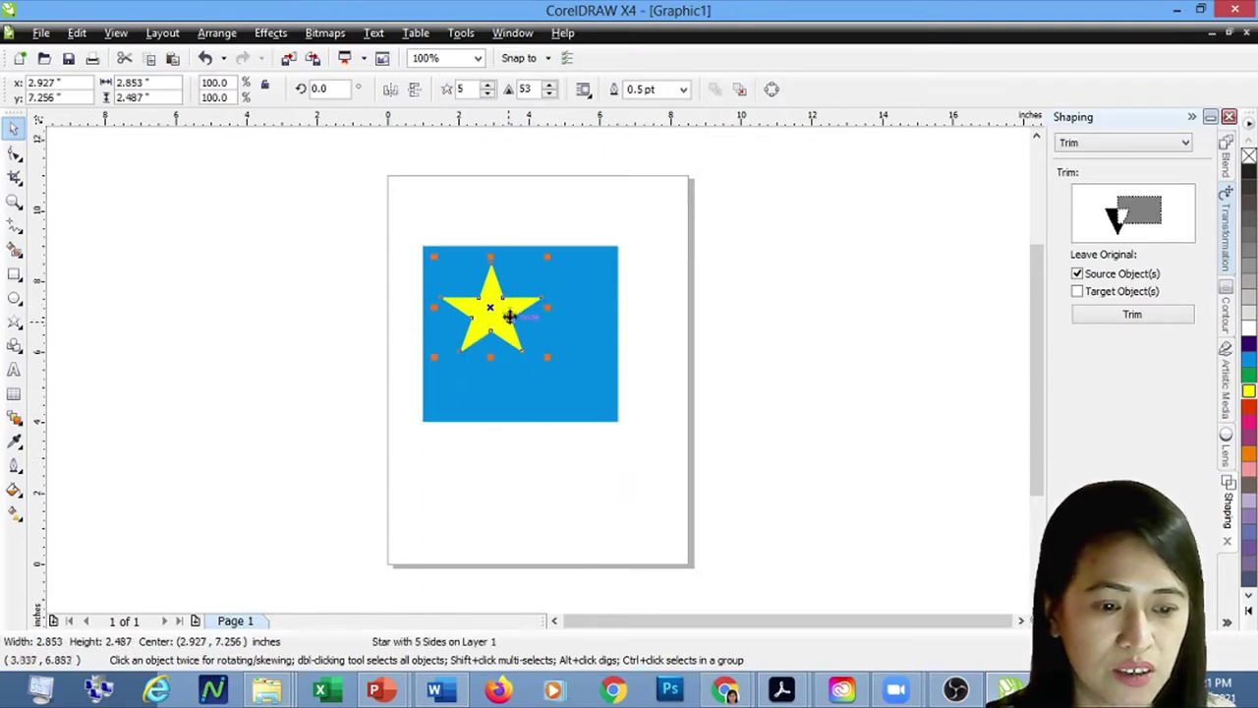
click(540, 353)
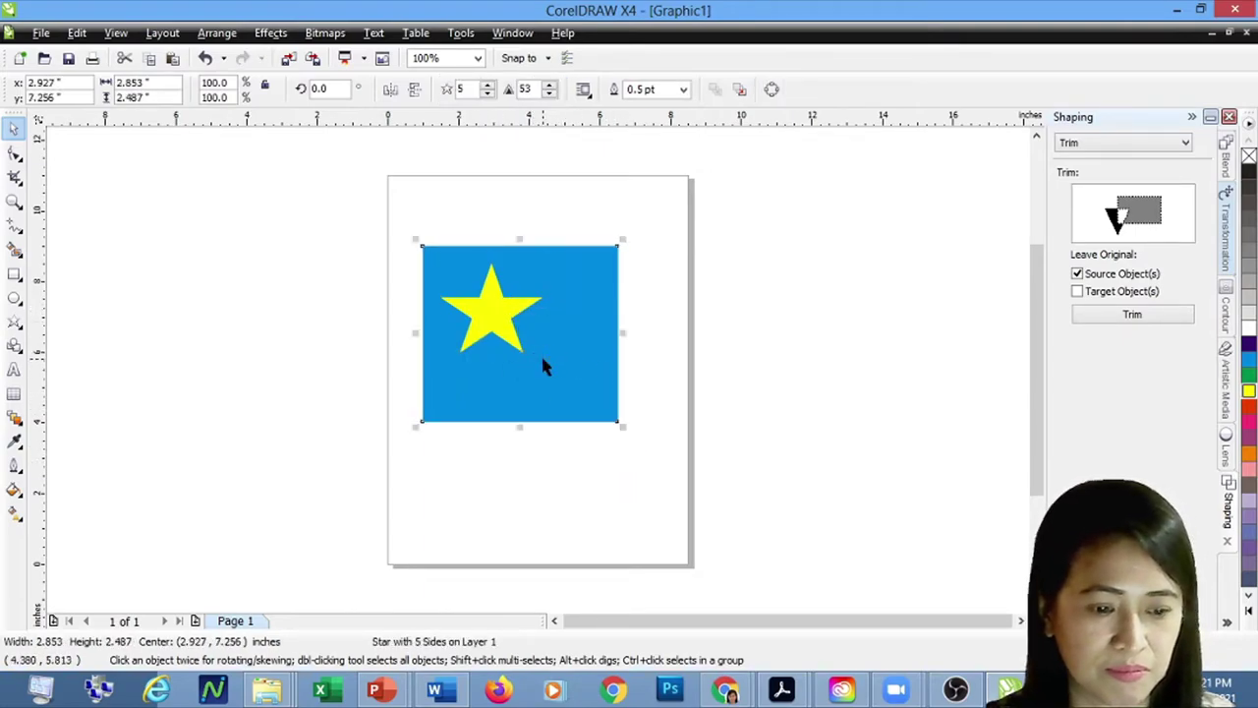
click(484, 302)
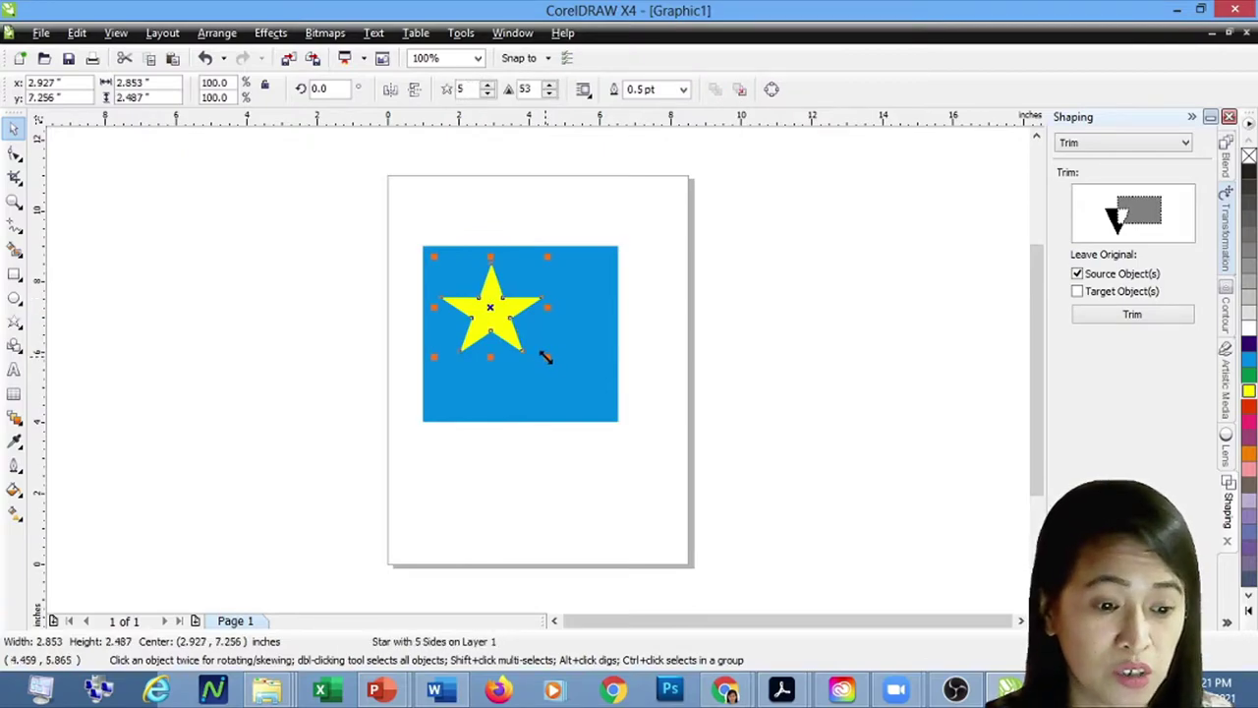
drag(548, 356, 597, 413)
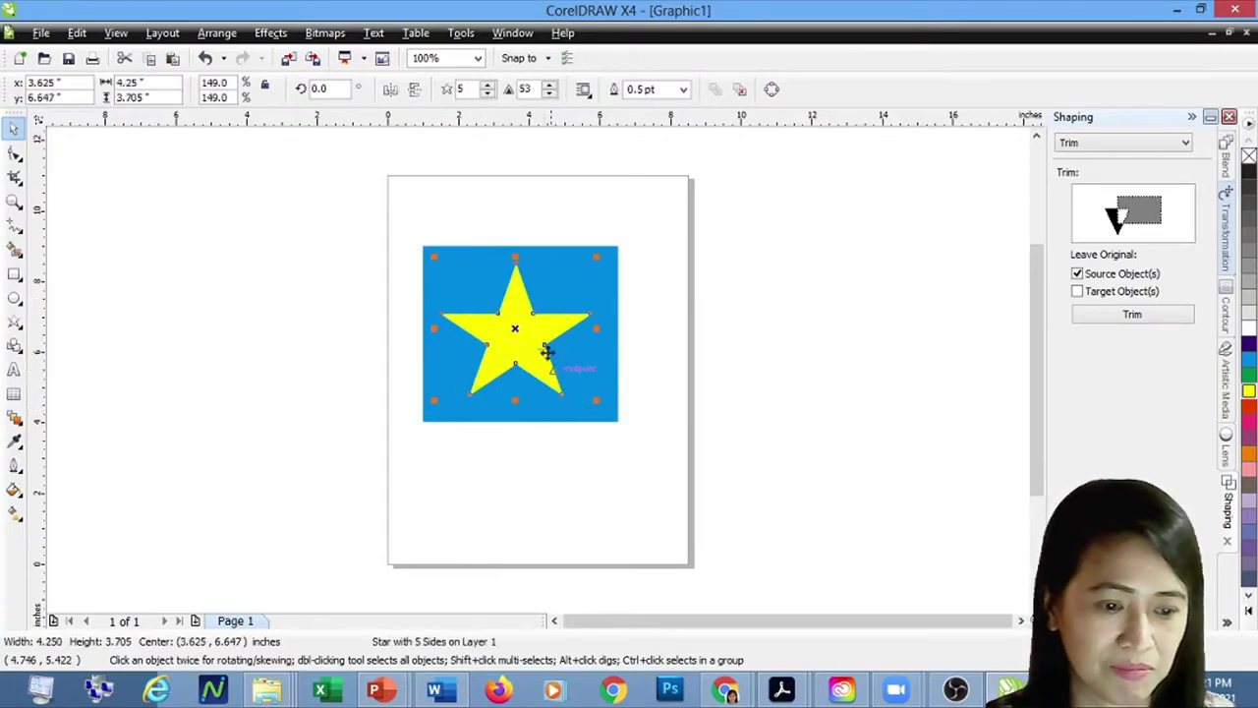
mouse_move(534, 334)
mouse_down()
mouse_move(553, 331)
mouse_move(540, 335)
mouse_up()
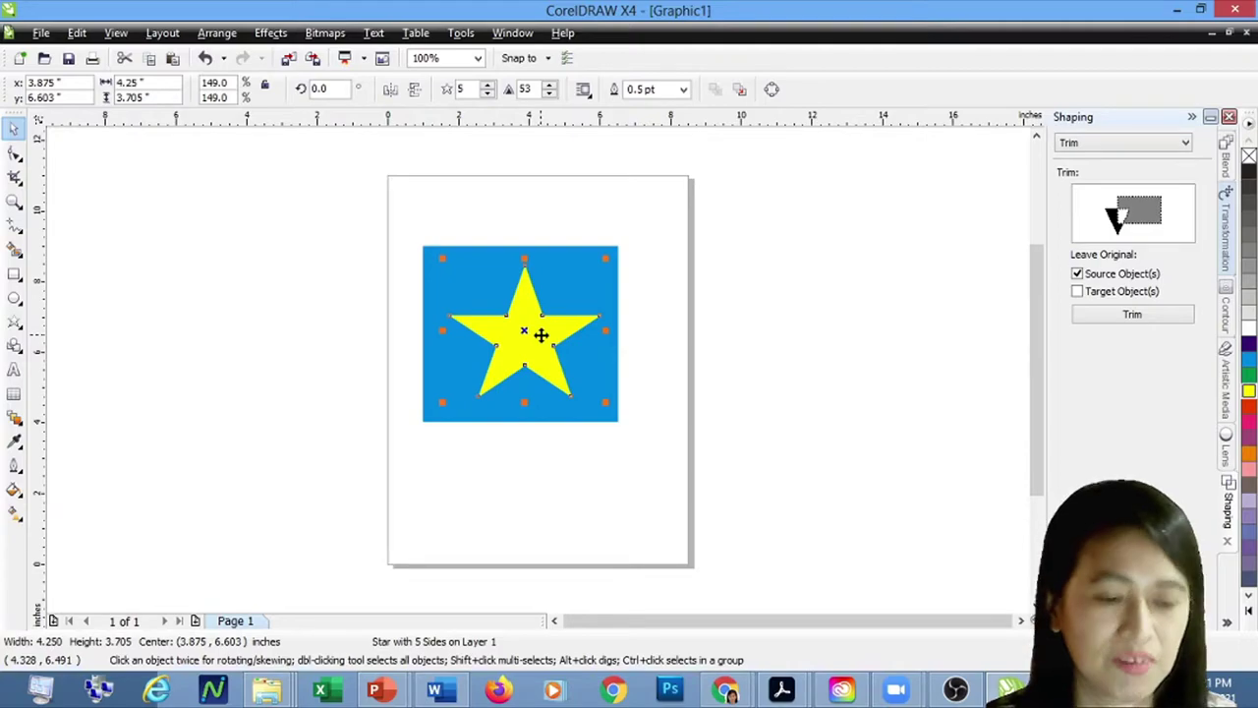
Intersect the star with the blue rectangle, and select the resulting shape after moving the yellow star toward the page's lower-right corner.
shift+click(482, 254)
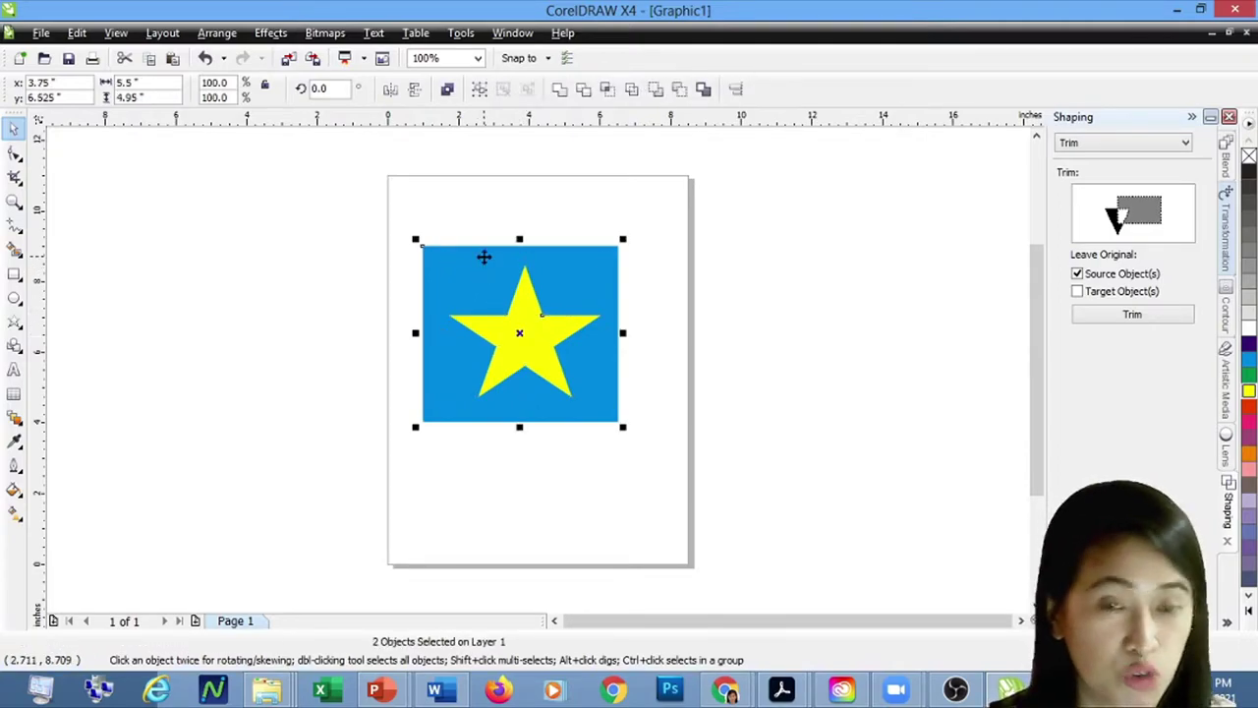
click(607, 89)
key(Escape)
drag(525, 317, 615, 484)
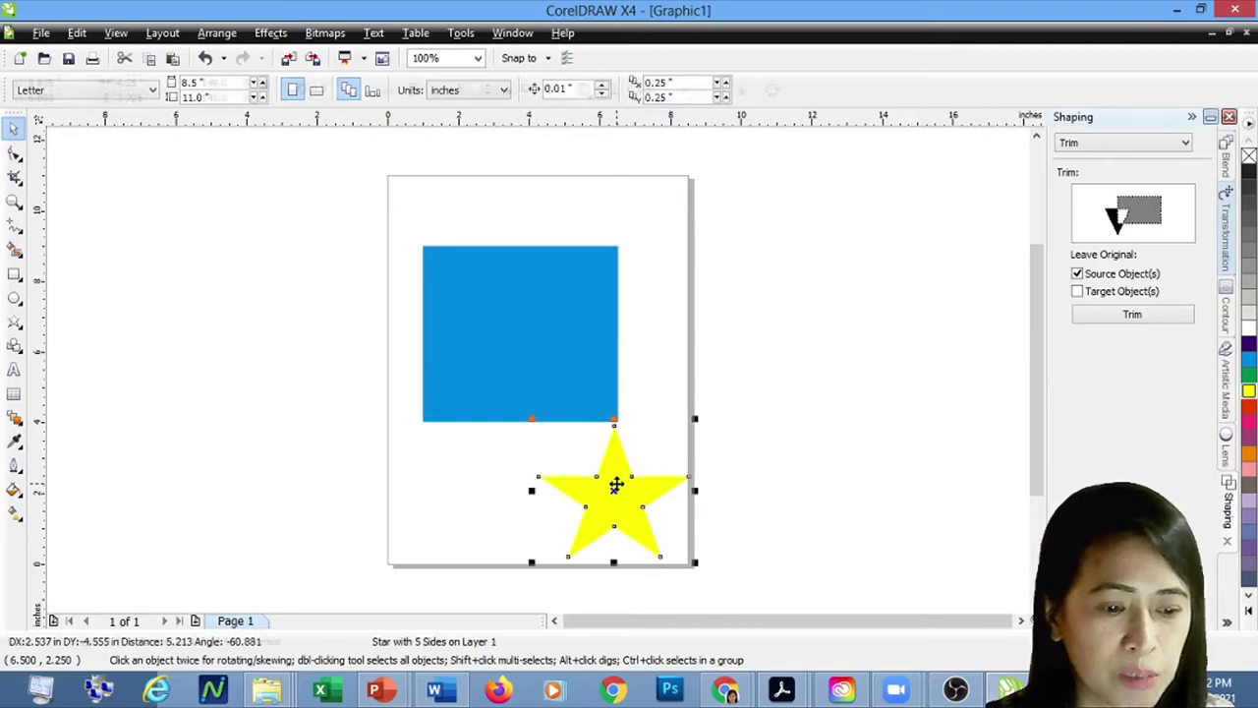
click(512, 320)
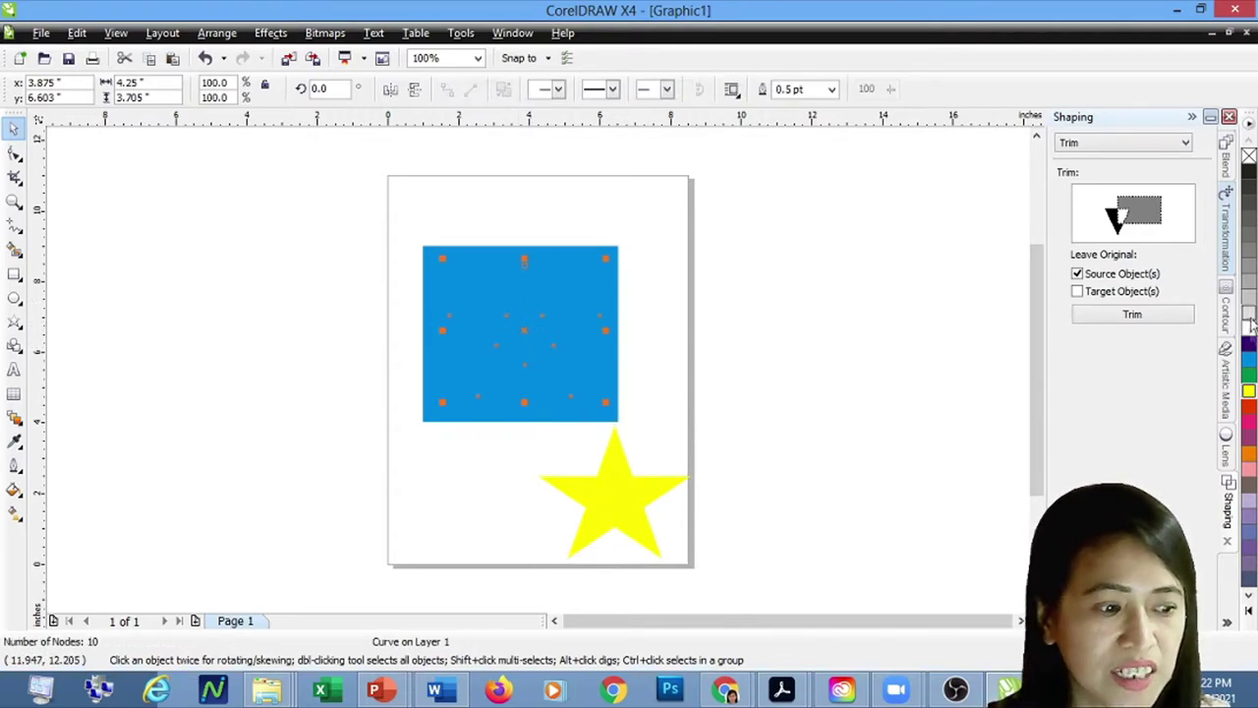
Fill the intersected star shape with red, and delete it after moving it to the page's lower-left corner.
click(1249, 407)
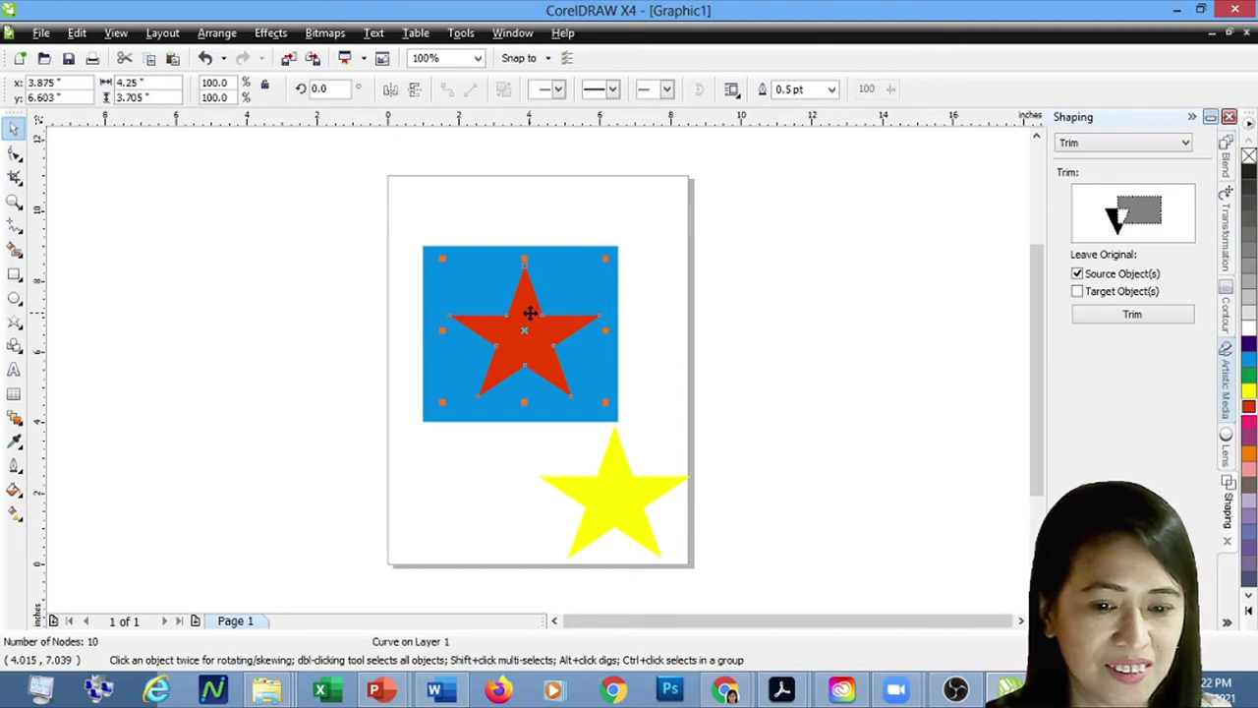
drag(525, 331, 458, 490)
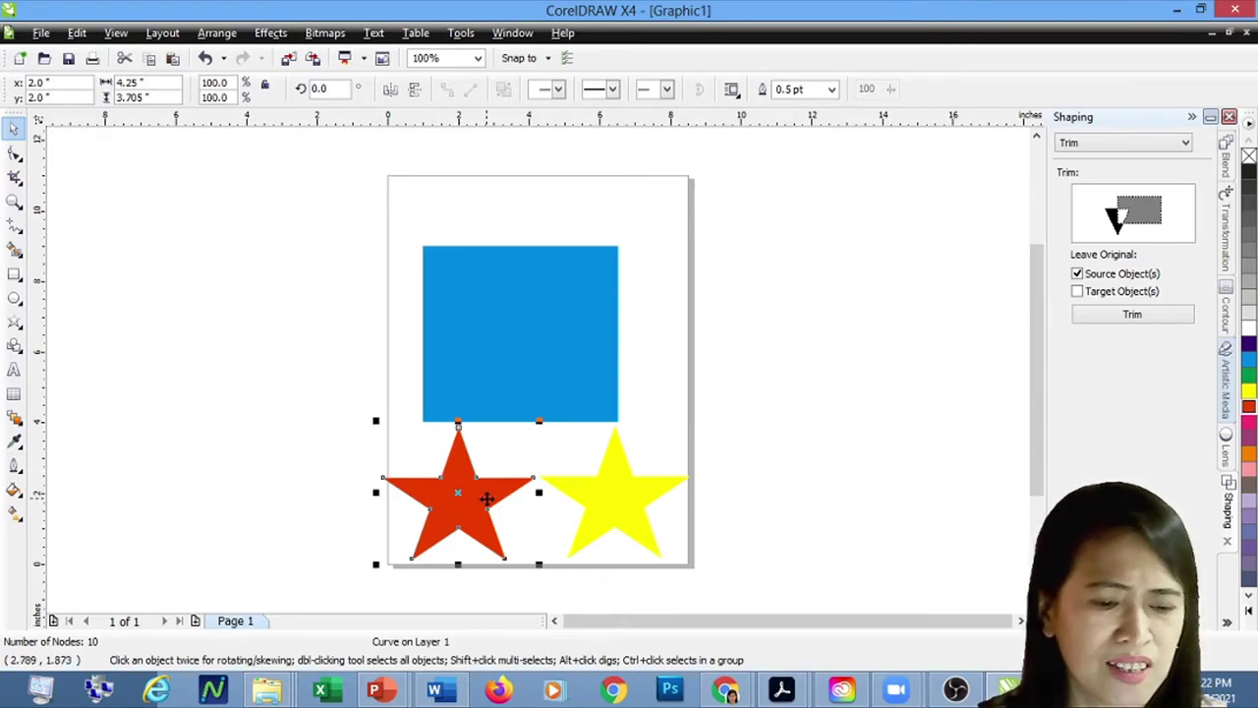
click(485, 498)
key(Delete)
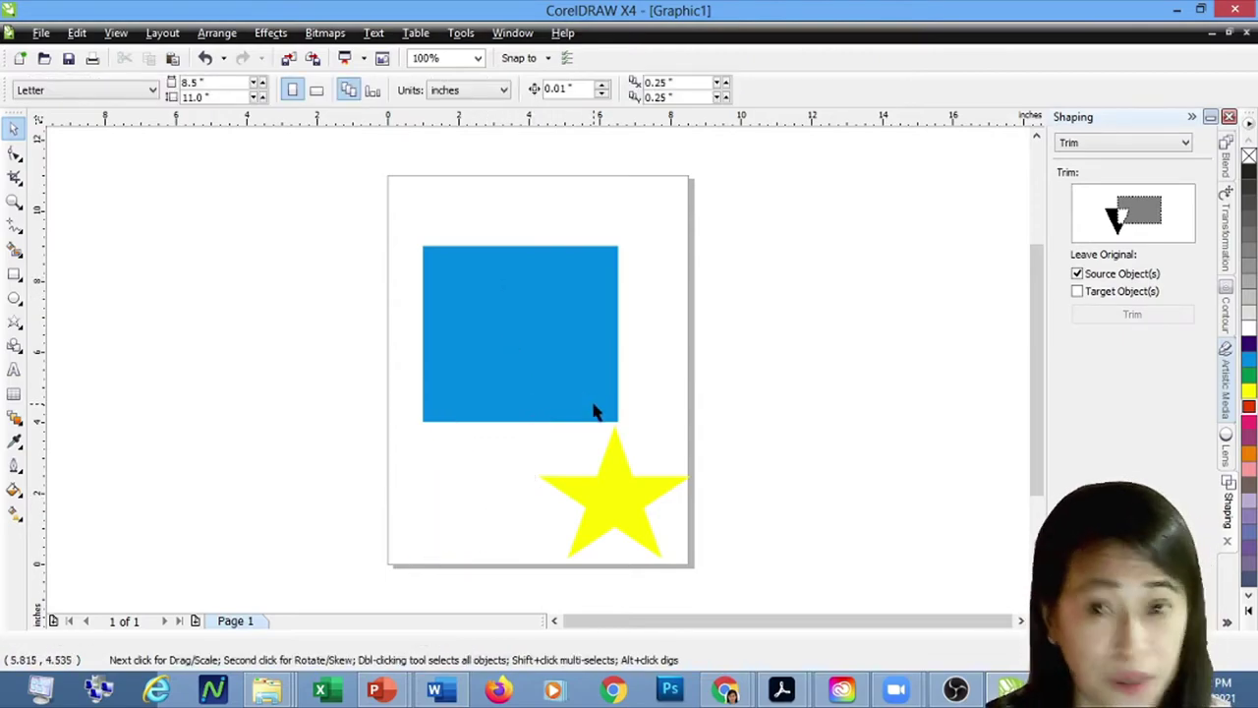
Undo the edits back to before the intersection, with the yellow star inside the blue rectangle, and clear the selection.
key(ctrl+z)
key(ctrl+z)
key(ctrl+z)
key(ctrl+z)
key(ctrl+z)
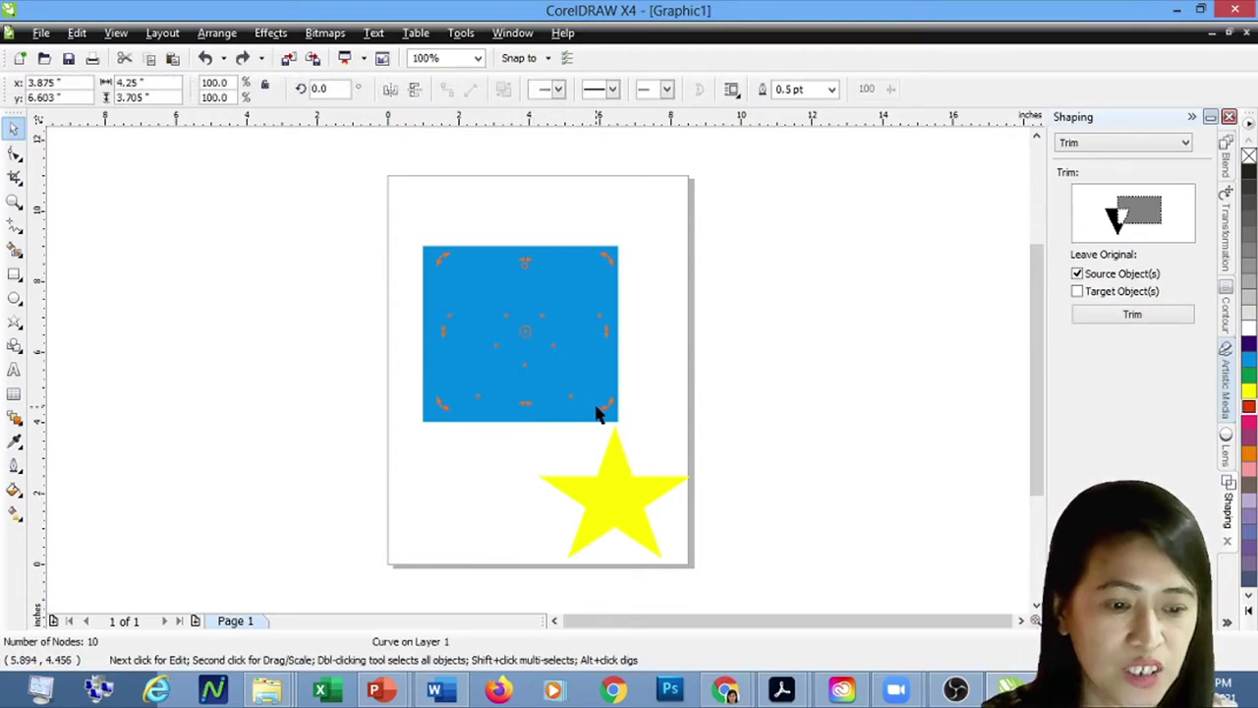
click(570, 495)
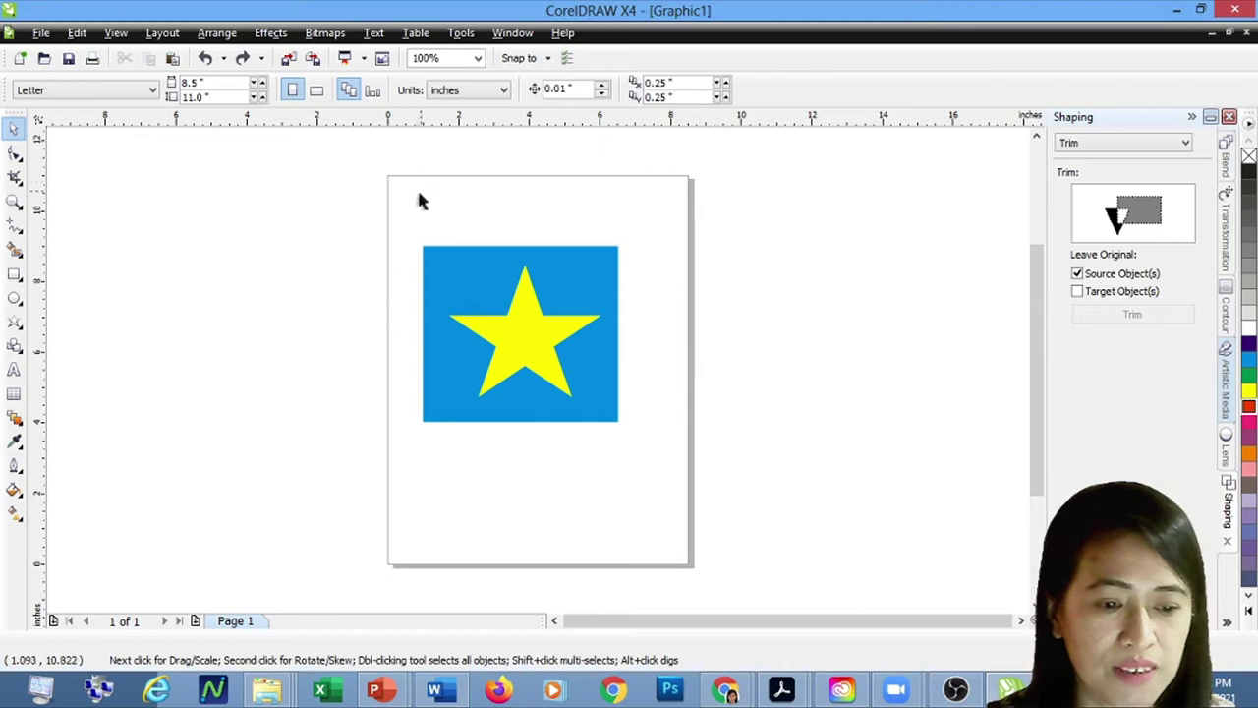
Move the blue rectangle and yellow star together to the page's upper-left corner.
drag(418, 197, 657, 492)
drag(545, 266, 521, 208)
click(519, 478)
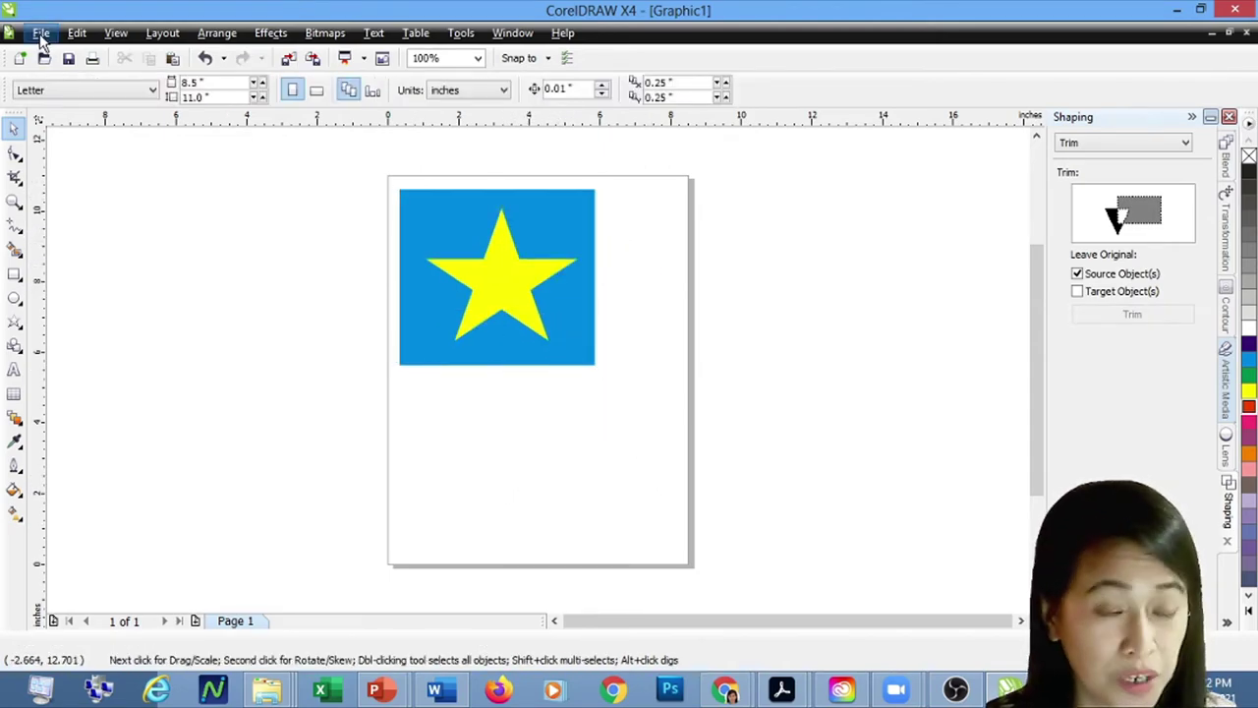
Import the volleyball PNG image from the Downloads folder and place it below the blue rectangle.
click(41, 34)
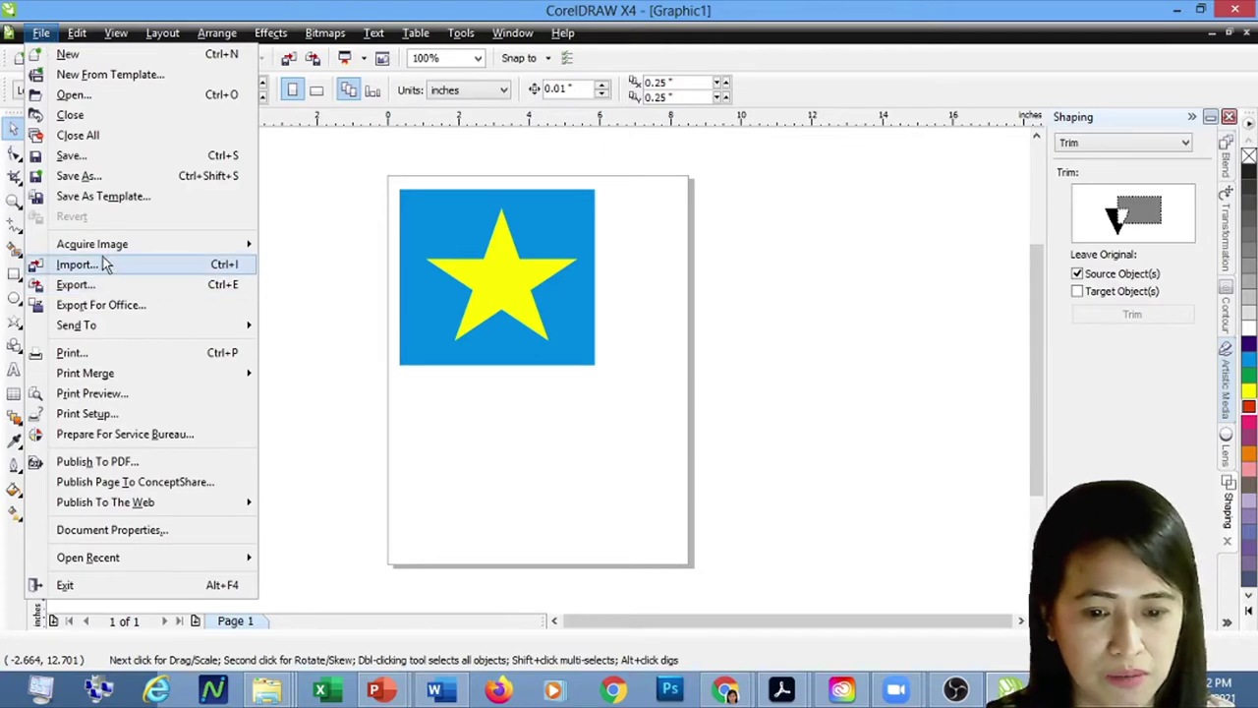
click(73, 265)
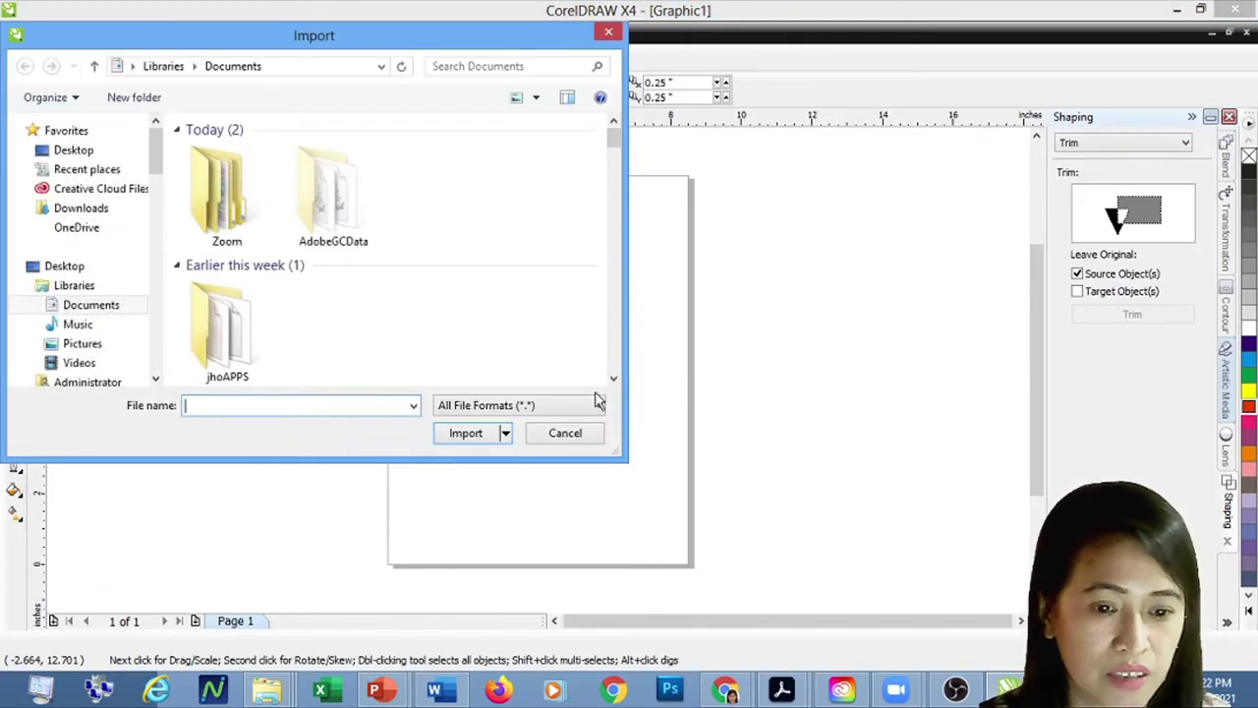
click(78, 208)
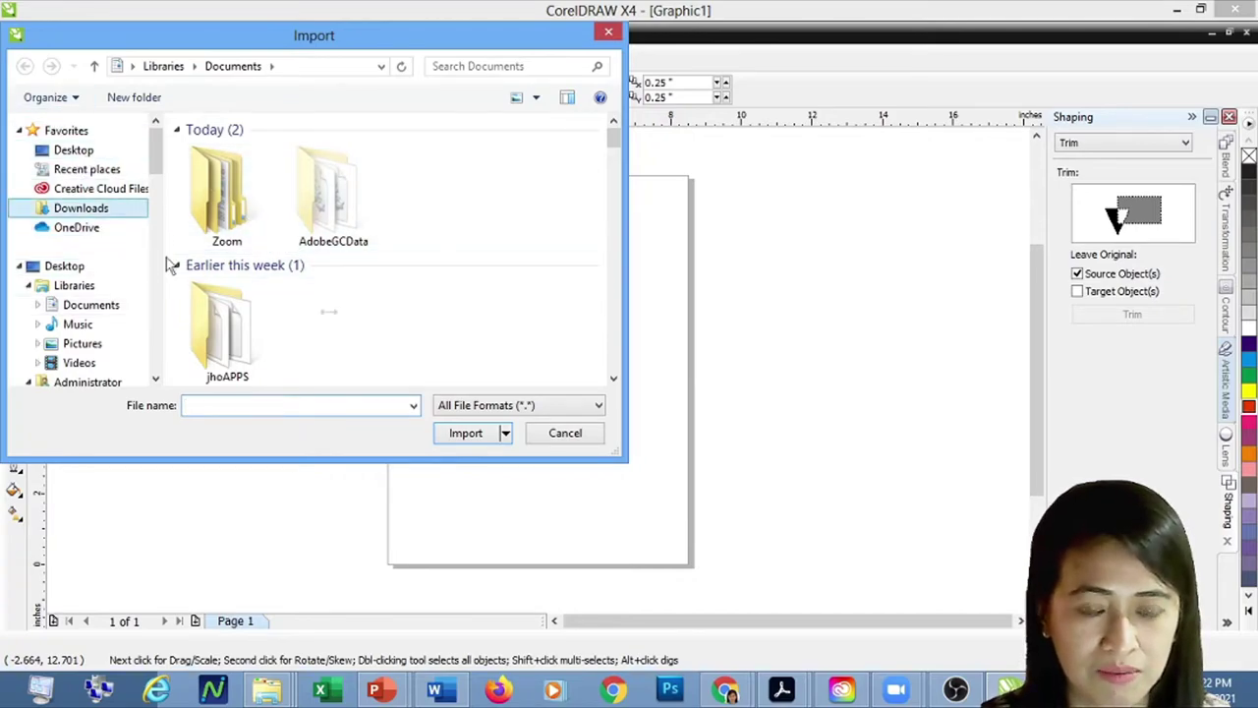
click(232, 224)
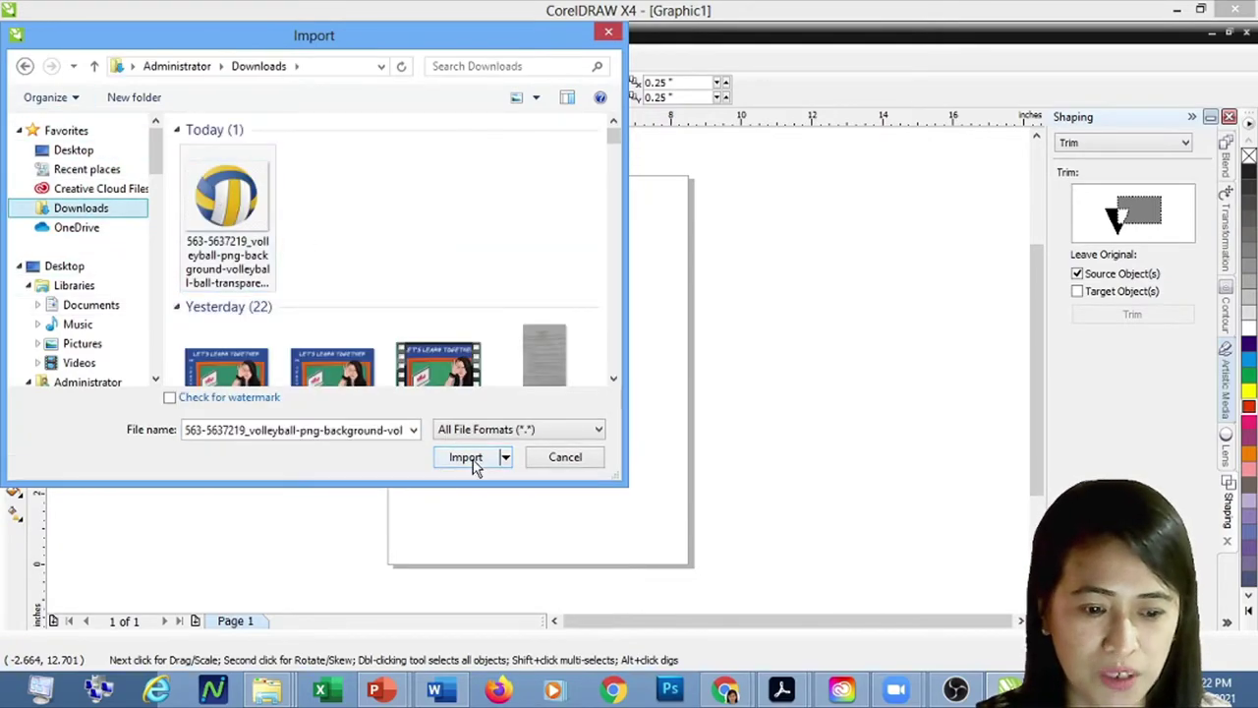
click(465, 458)
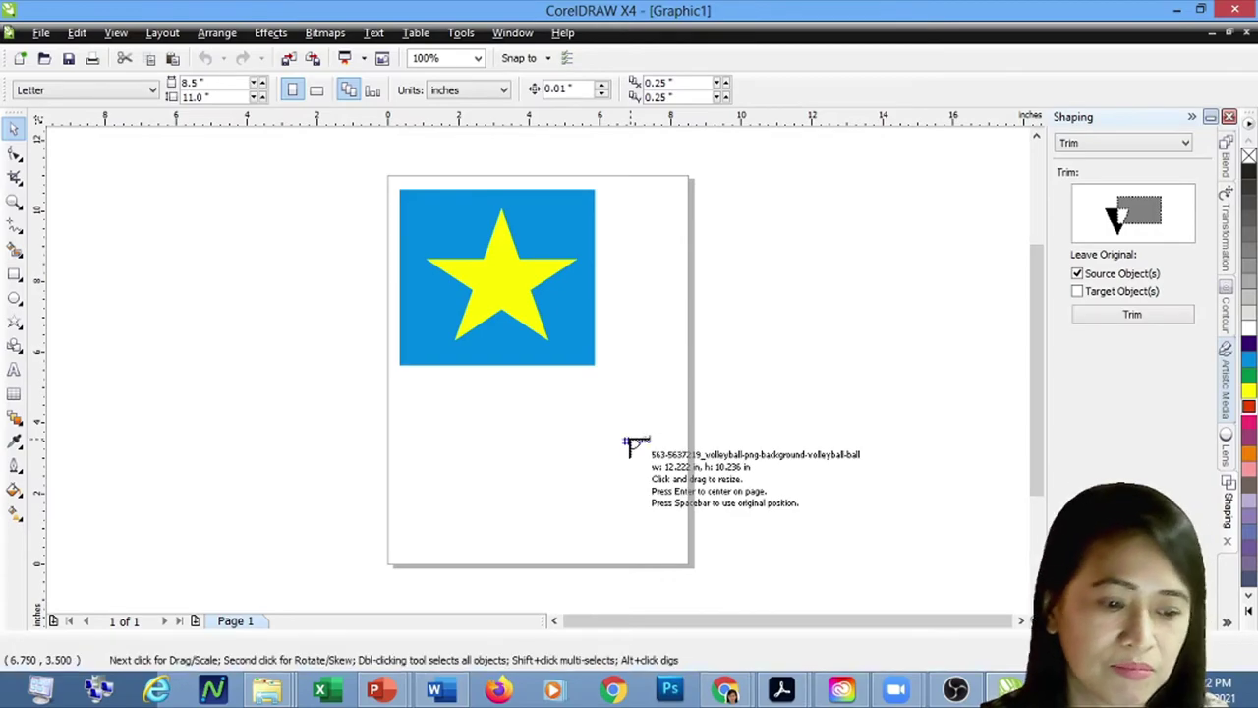
click(399, 399)
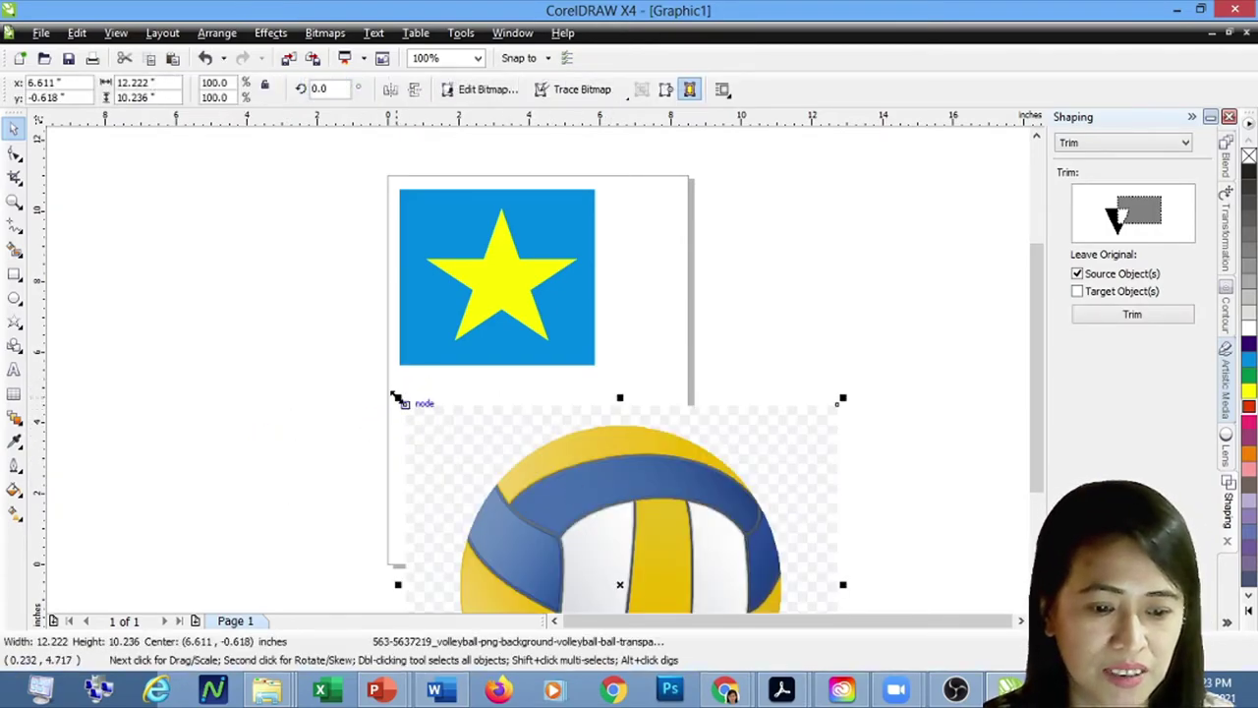
Scale the volleyball image to about 3.79 by 3.17 inches and position it on the page below the blue rectangle.
drag(397, 398, 601, 568)
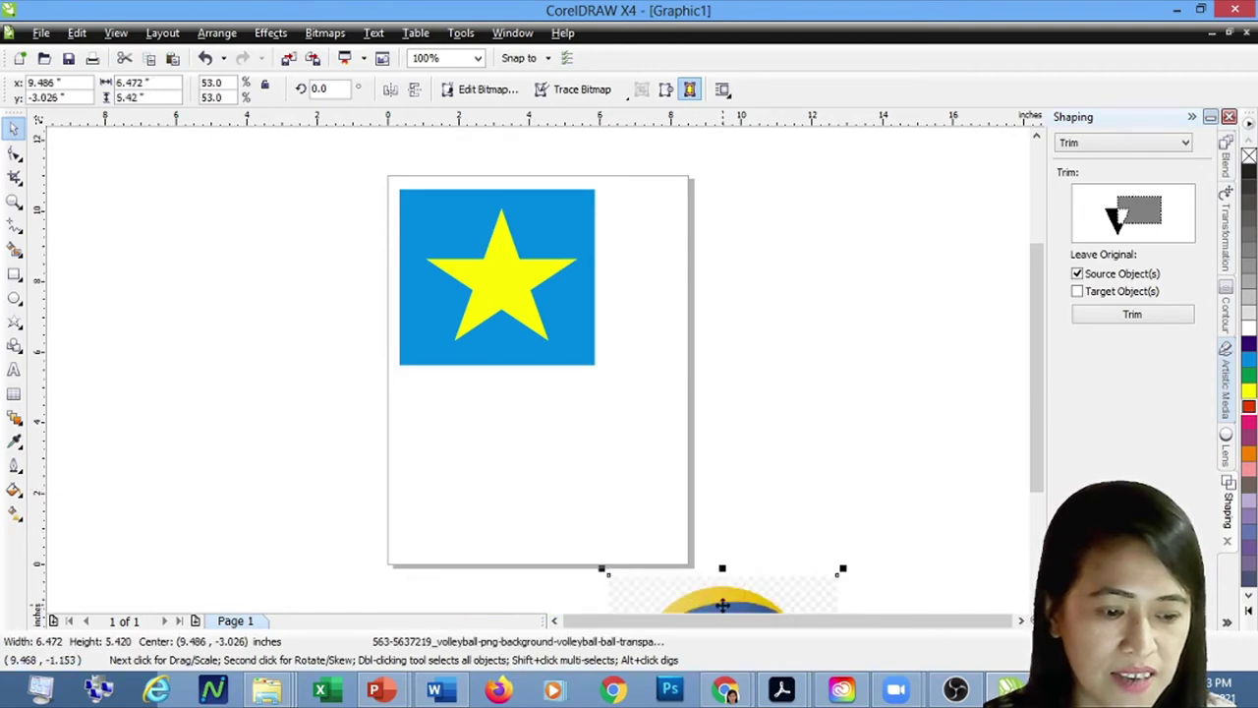
drag(723, 604, 518, 467)
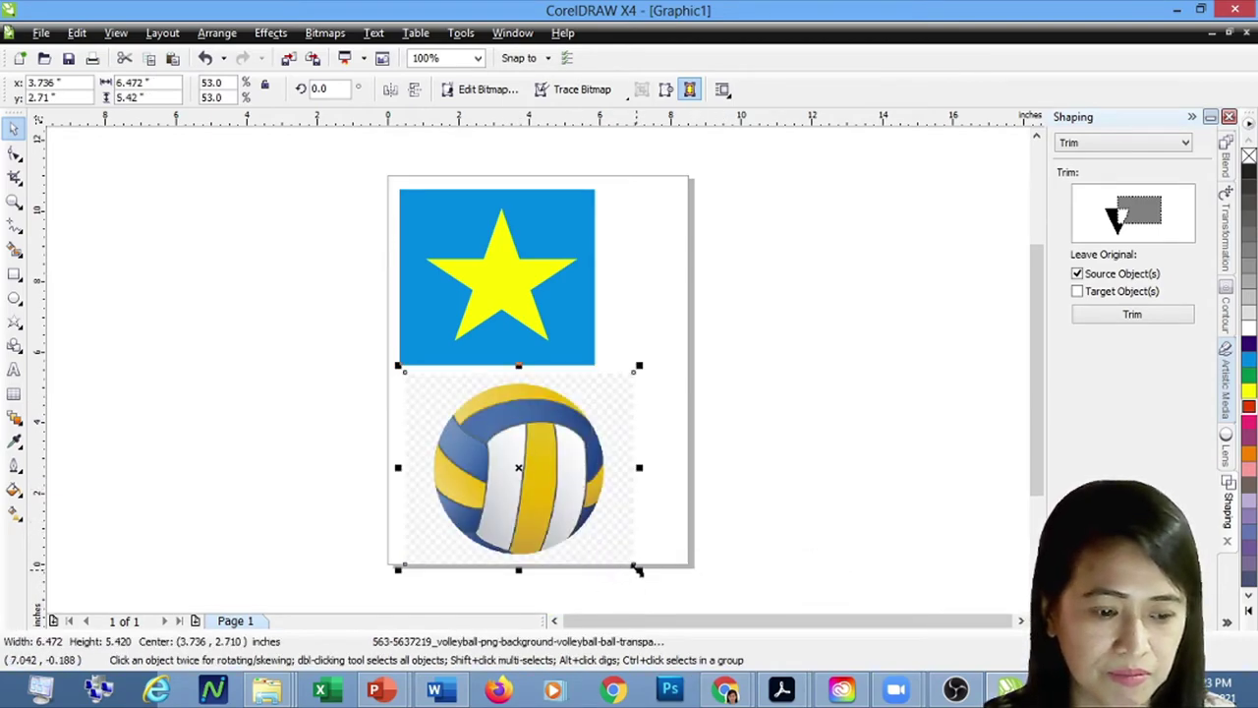
drag(636, 568, 547, 489)
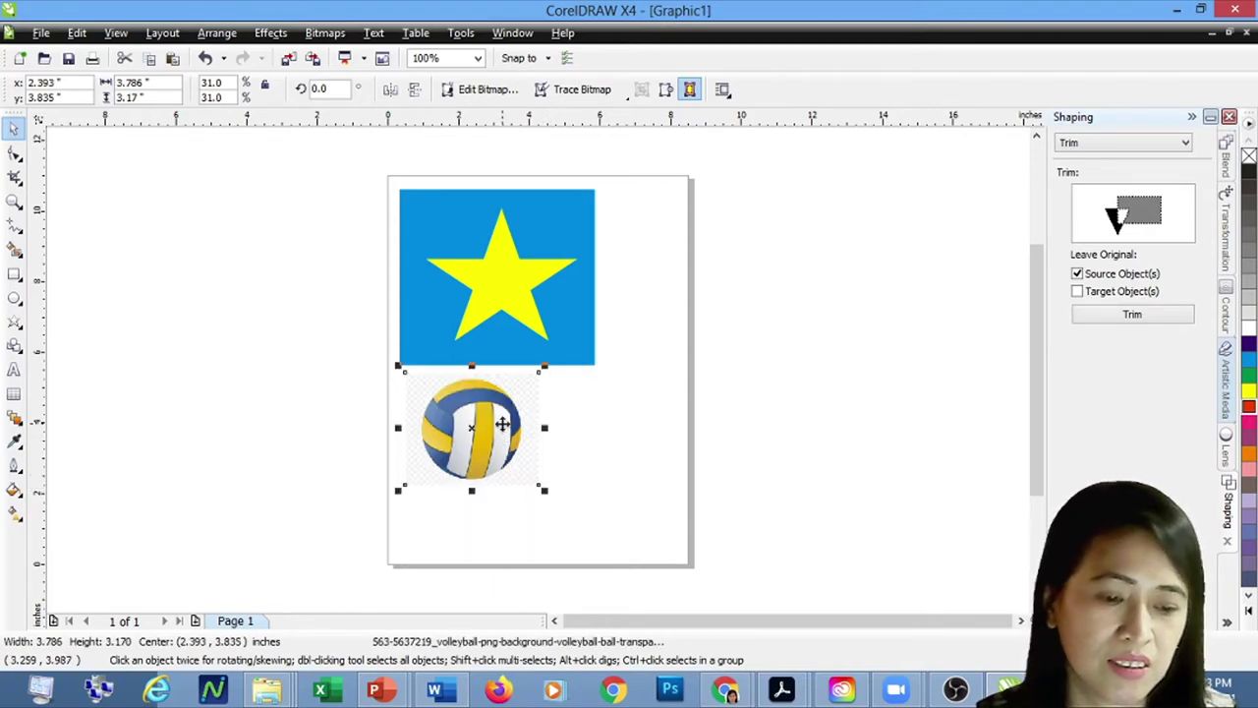
drag(502, 424, 510, 438)
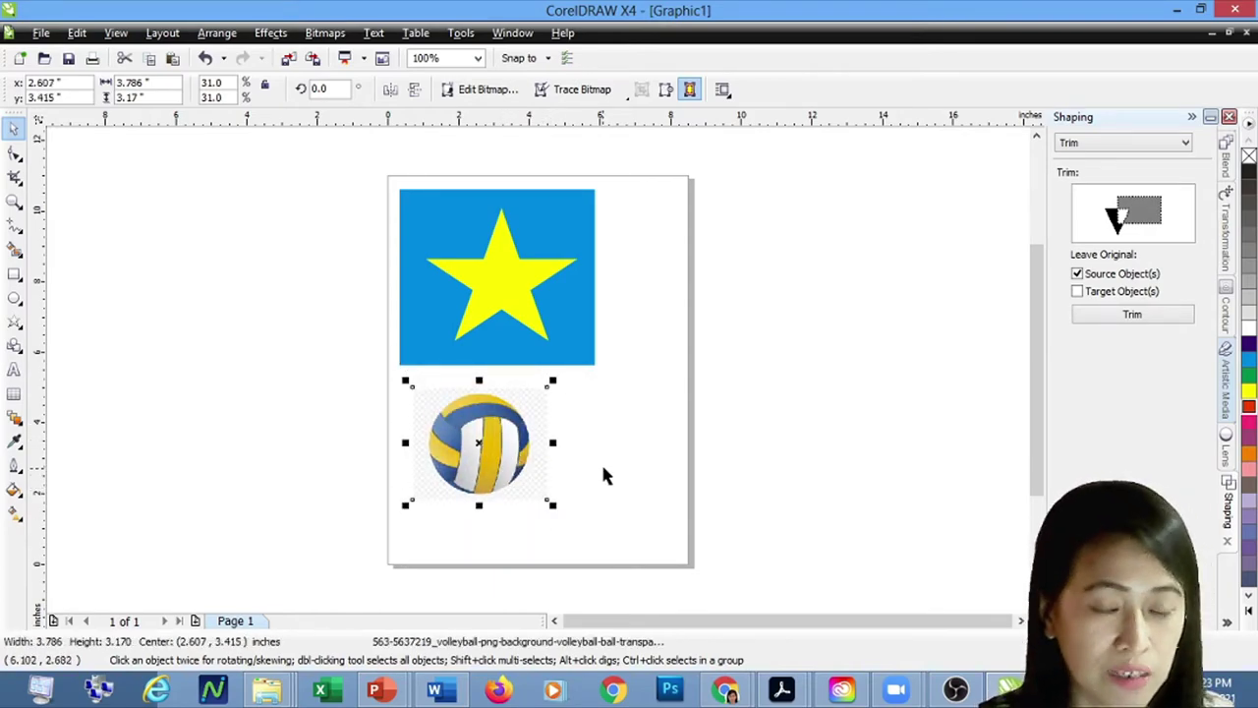
click(603, 473)
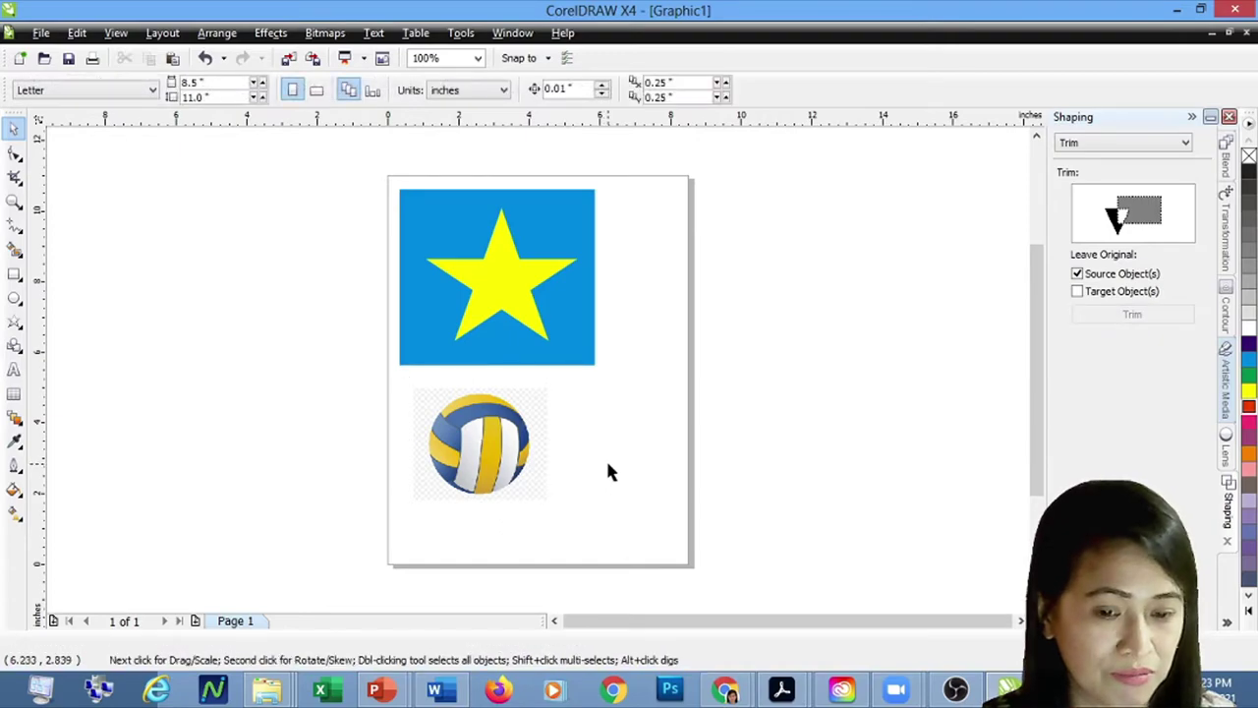
Draw a circle over the volleyball and fit it to the ball's outline at about 2.75 inches in diameter.
click(13, 300)
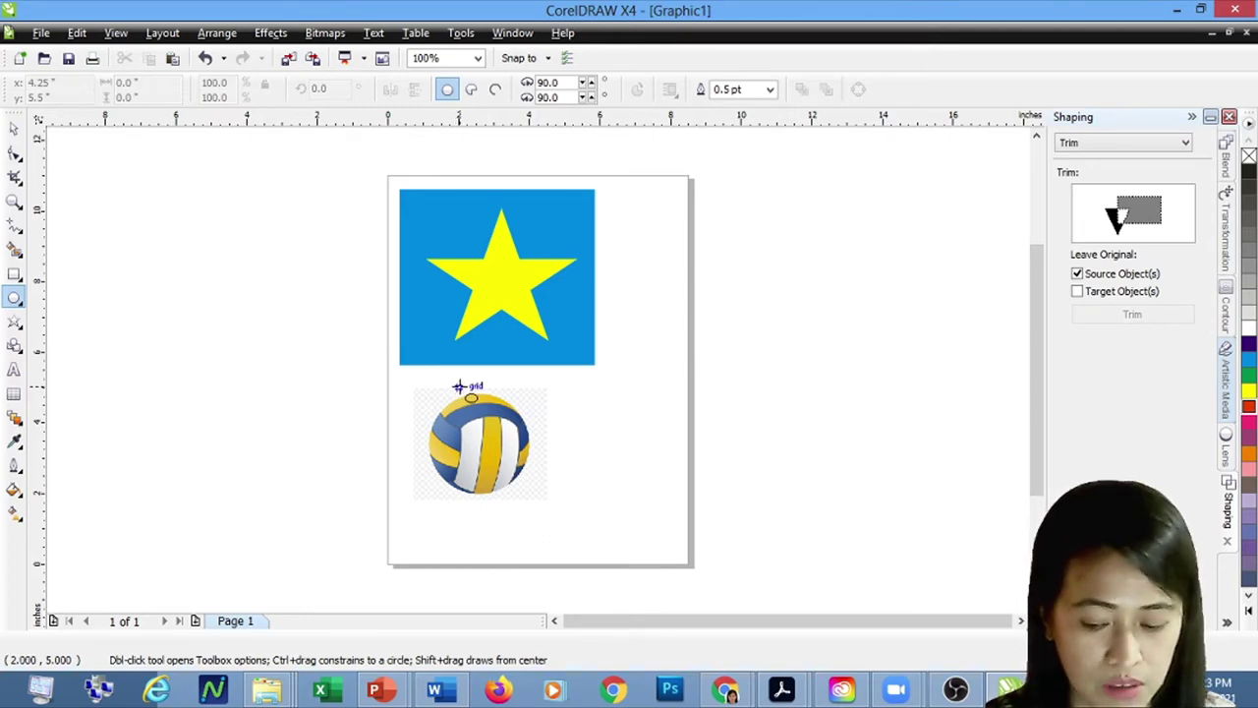
drag(397, 360, 492, 442)
drag(440, 398, 540, 502)
click(11, 131)
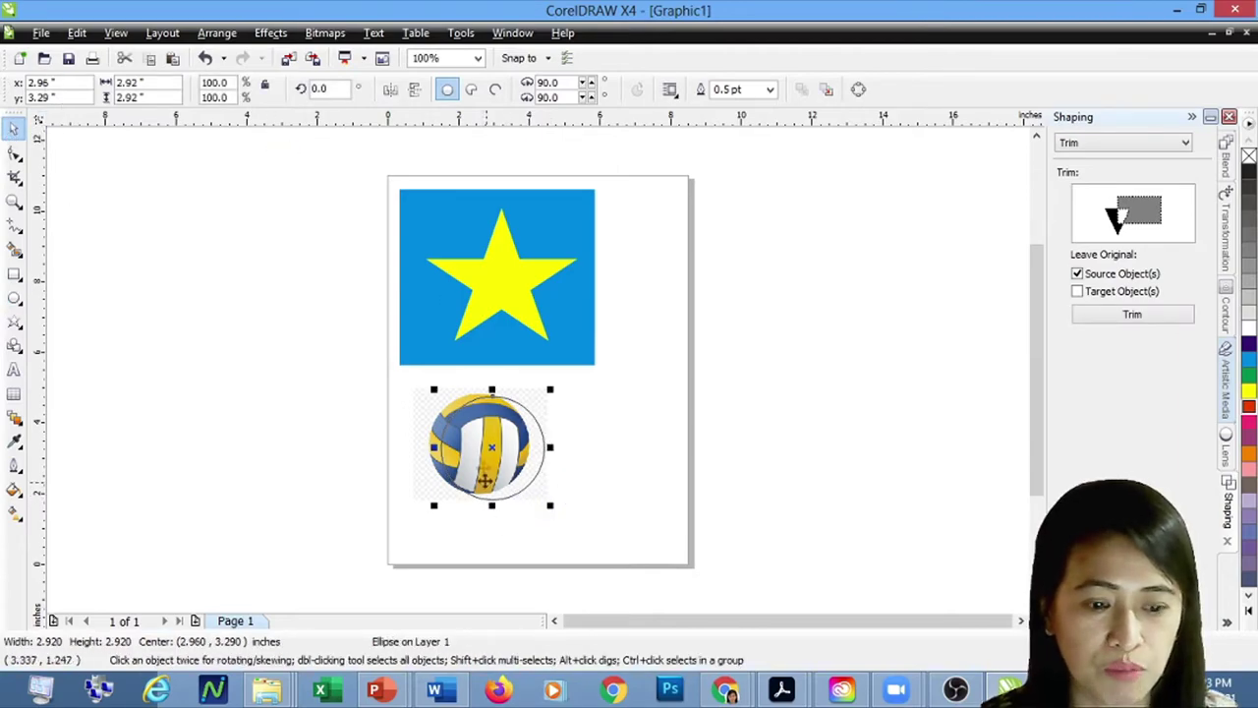
drag(543, 447, 529, 447)
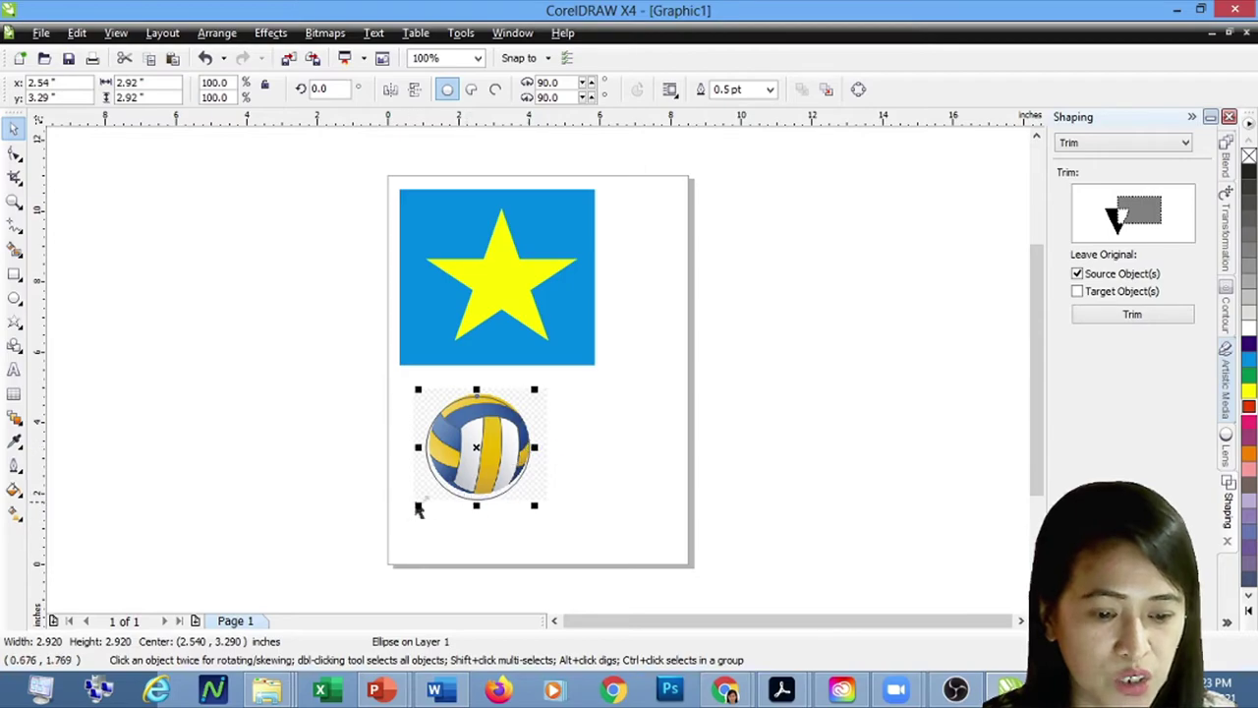
drag(419, 504, 422, 499)
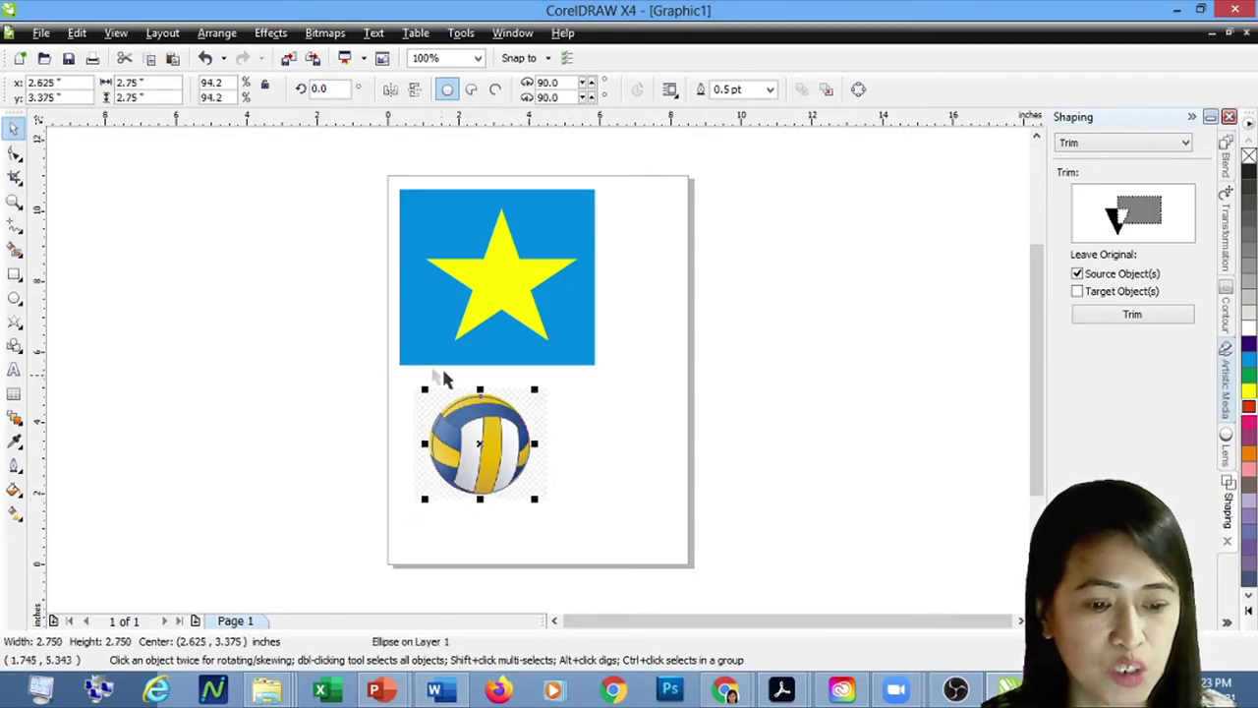
Intersect the circle with the volleyball image.
click(414, 386)
drag(411, 377, 577, 531)
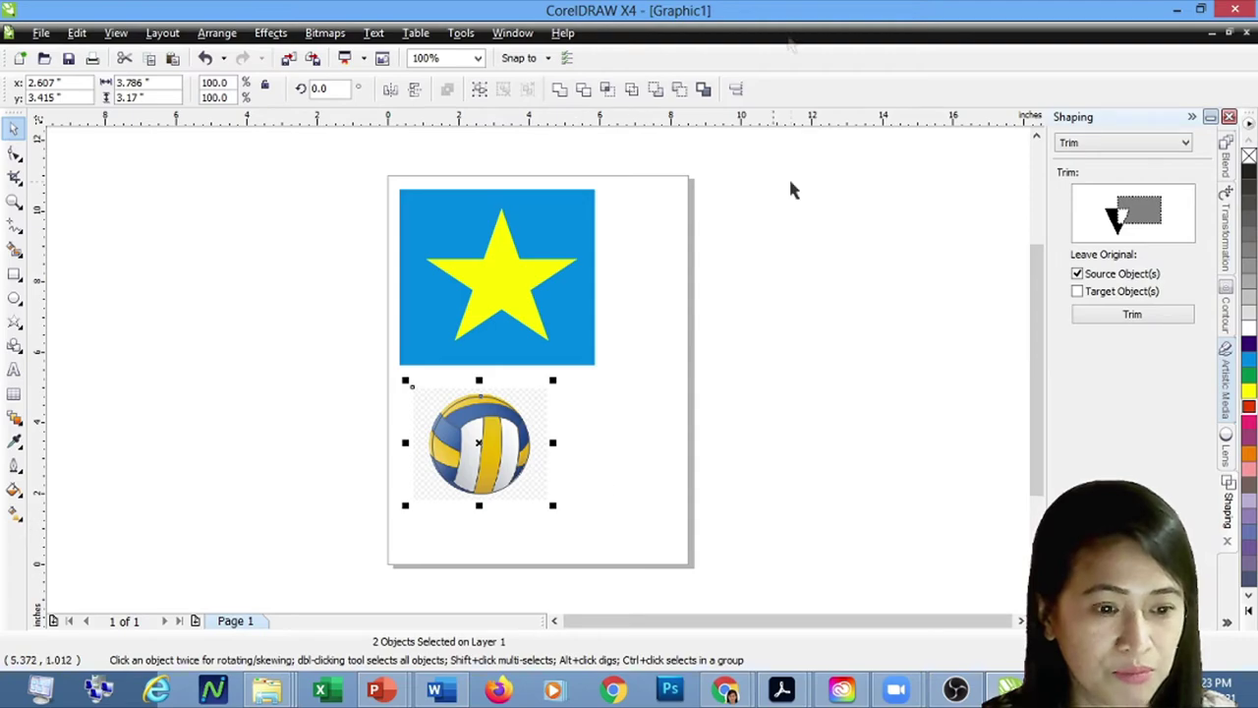
click(609, 98)
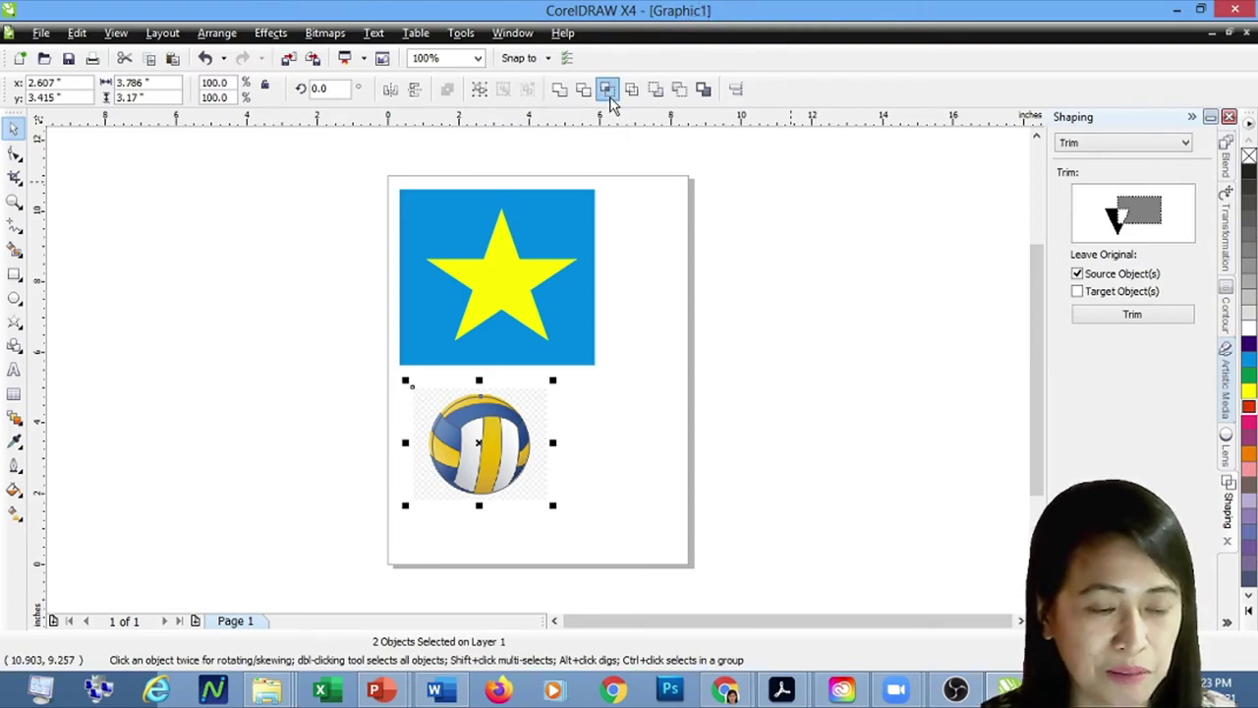
Move the circle and the intersected ball cut-out off the original volleyball image, to the page's right side.
click(606, 459)
drag(494, 433, 622, 430)
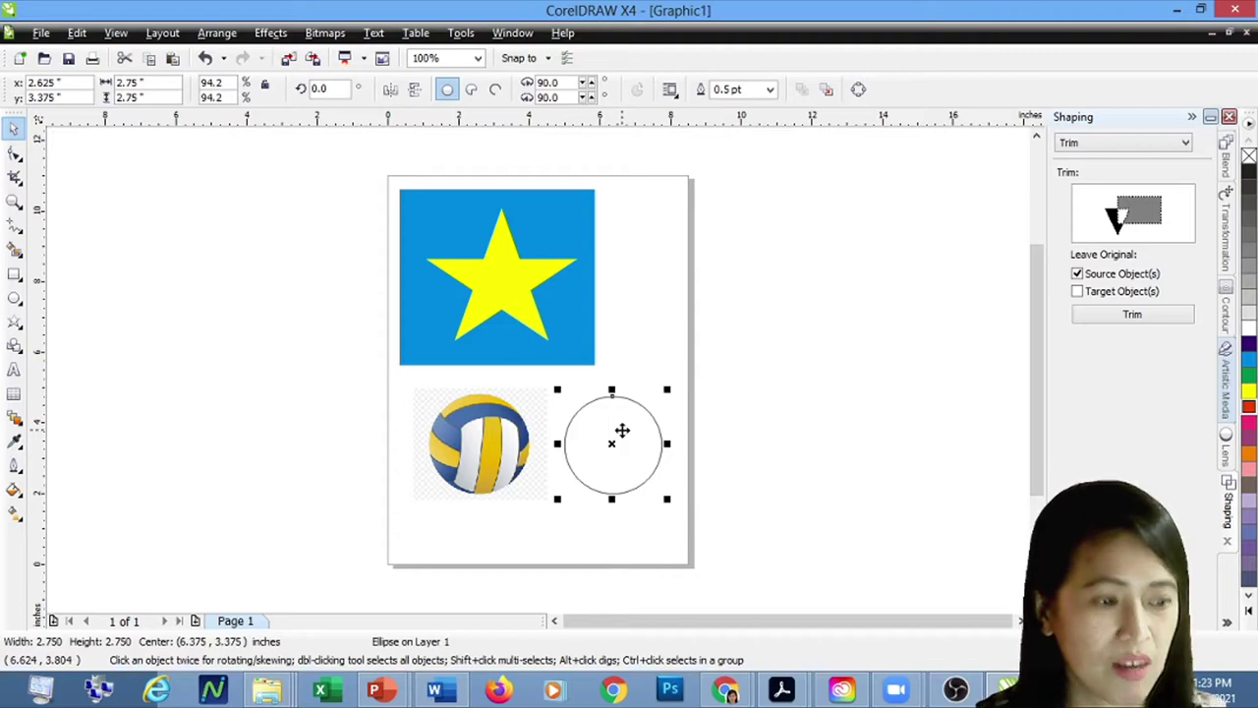
click(488, 434)
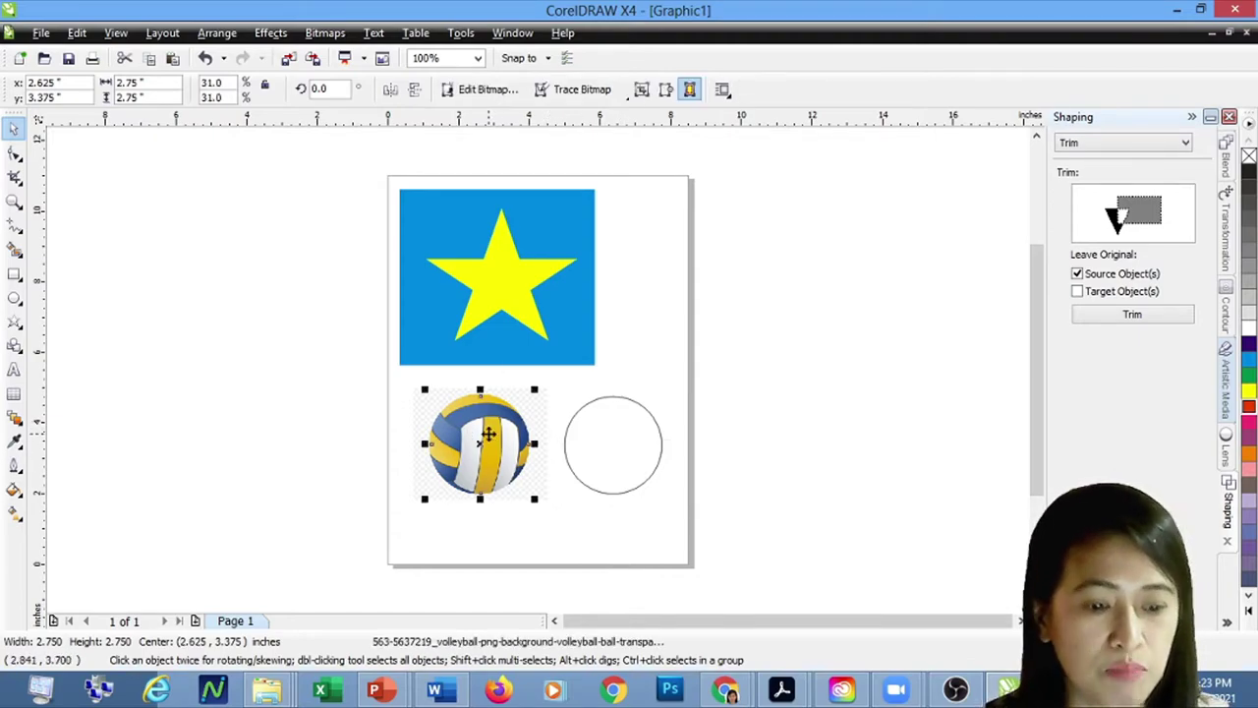
drag(489, 434, 642, 377)
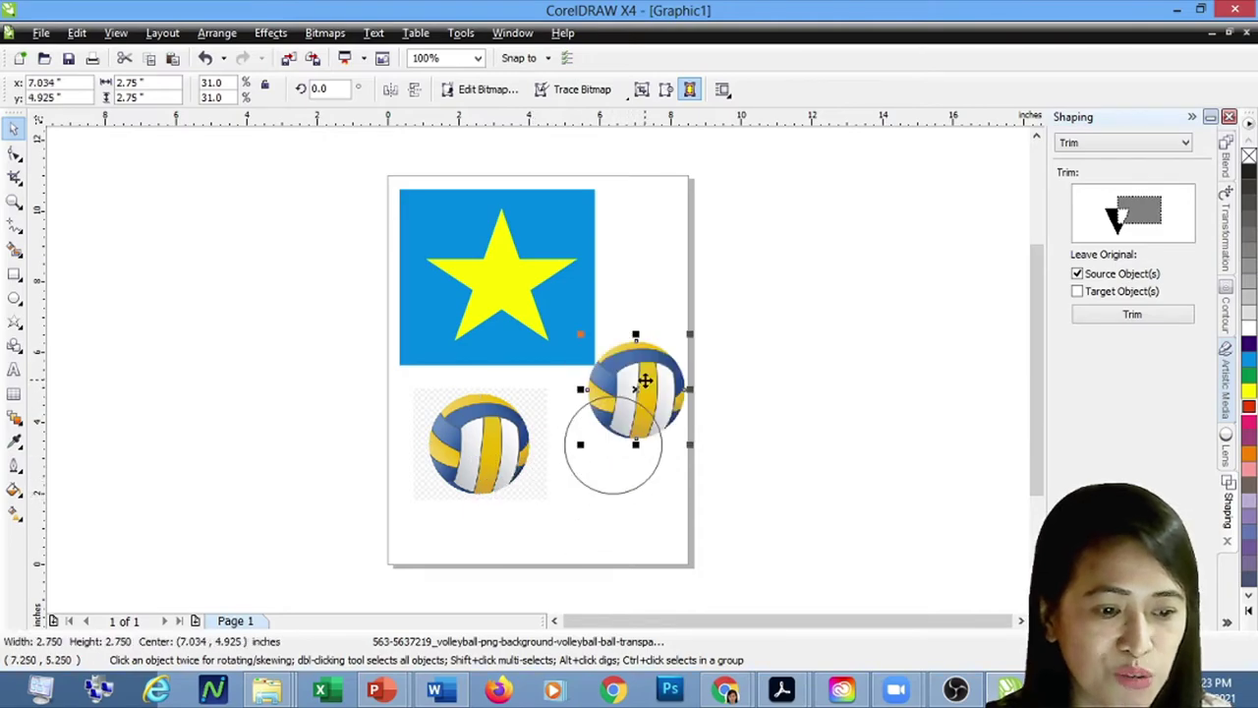
Remove the original volleyball image, the circle and the ball cut-out from the page.
click(490, 424)
drag(489, 425, 436, 513)
key(Escape)
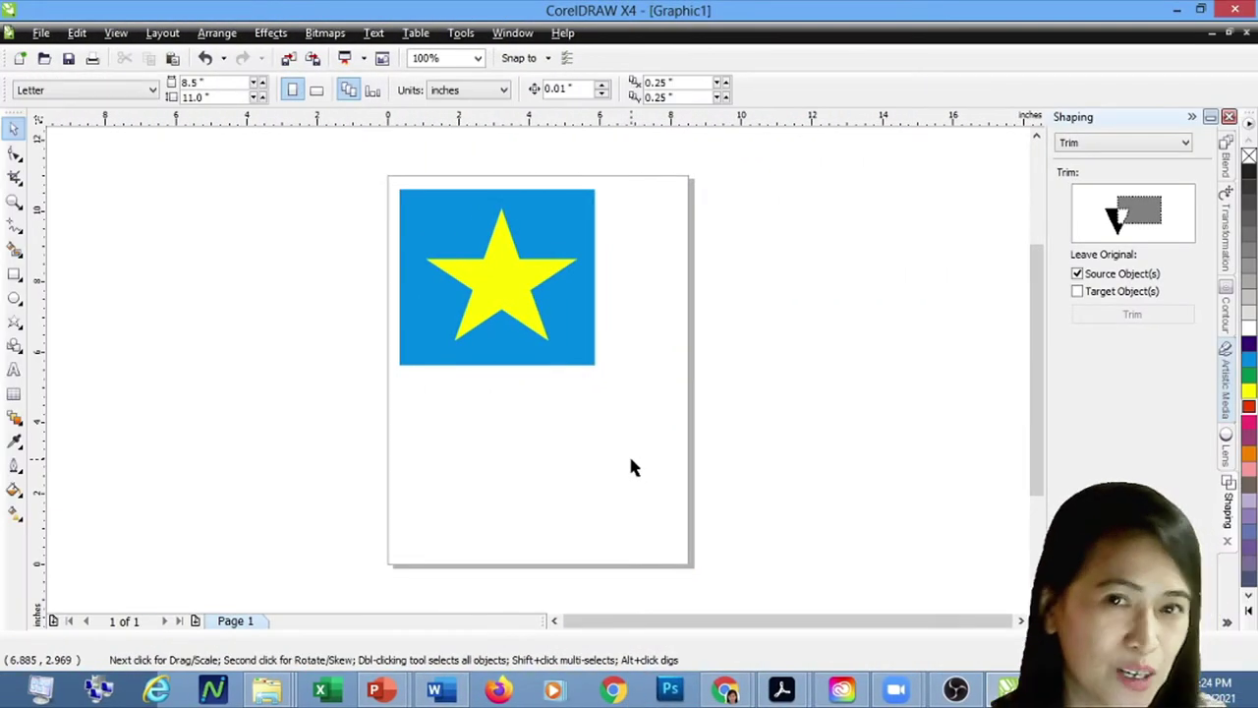
Undo back to the smaller separate rectangle and star, and move the yellow star over the blue rectangle's lower-right corner.
click(507, 266)
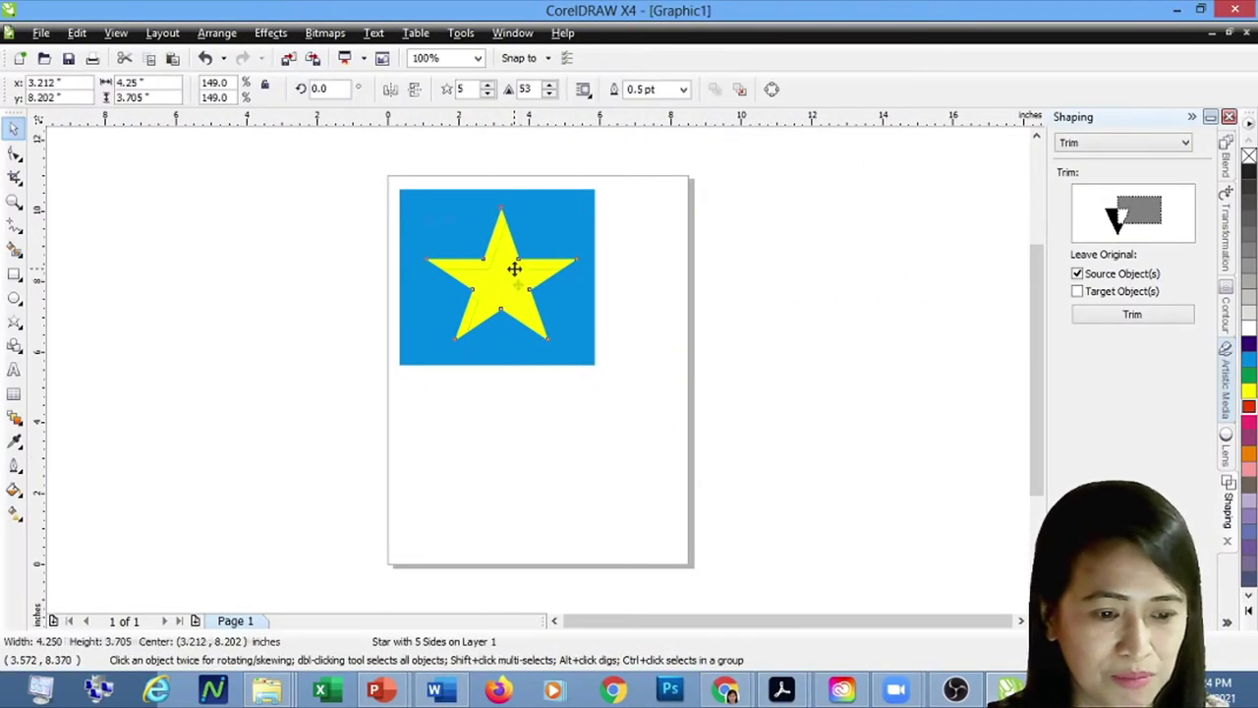
drag(514, 268, 581, 457)
click(534, 303)
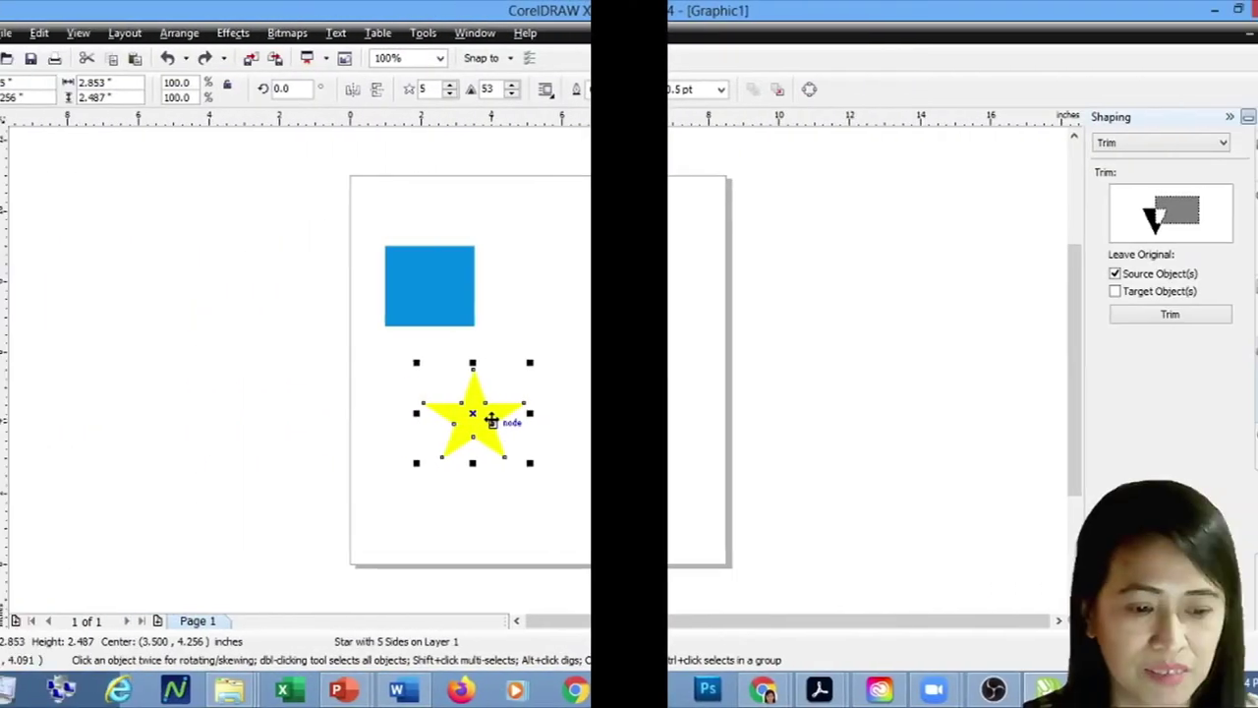
drag(527, 415, 508, 317)
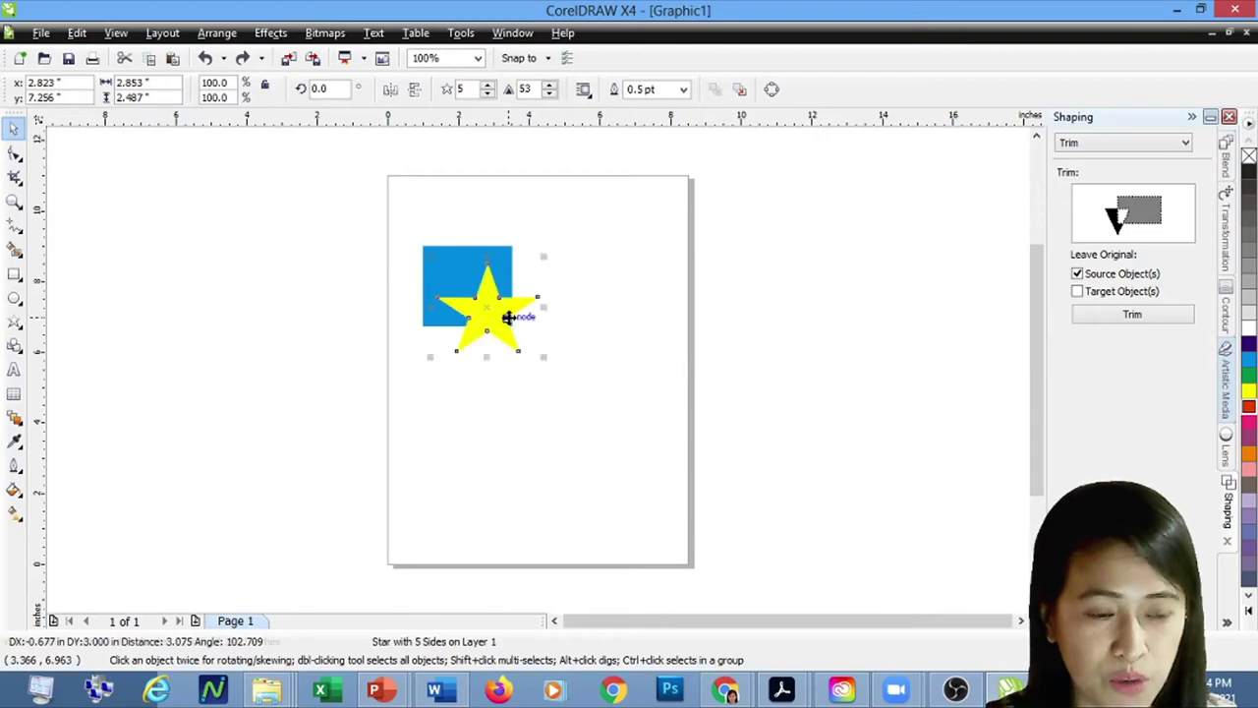
Simplify the overlapping yellow star and blue rectangle, and move both about 1.75 inches down the page.
shift+click(458, 255)
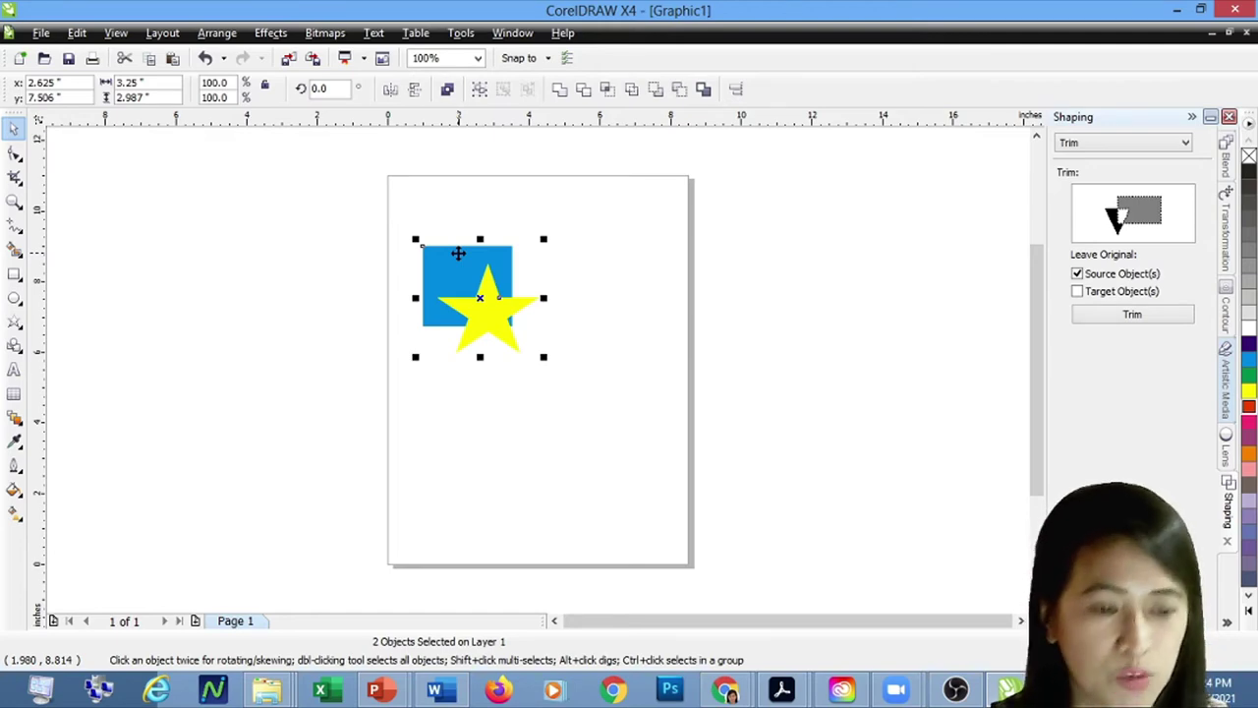
click(632, 92)
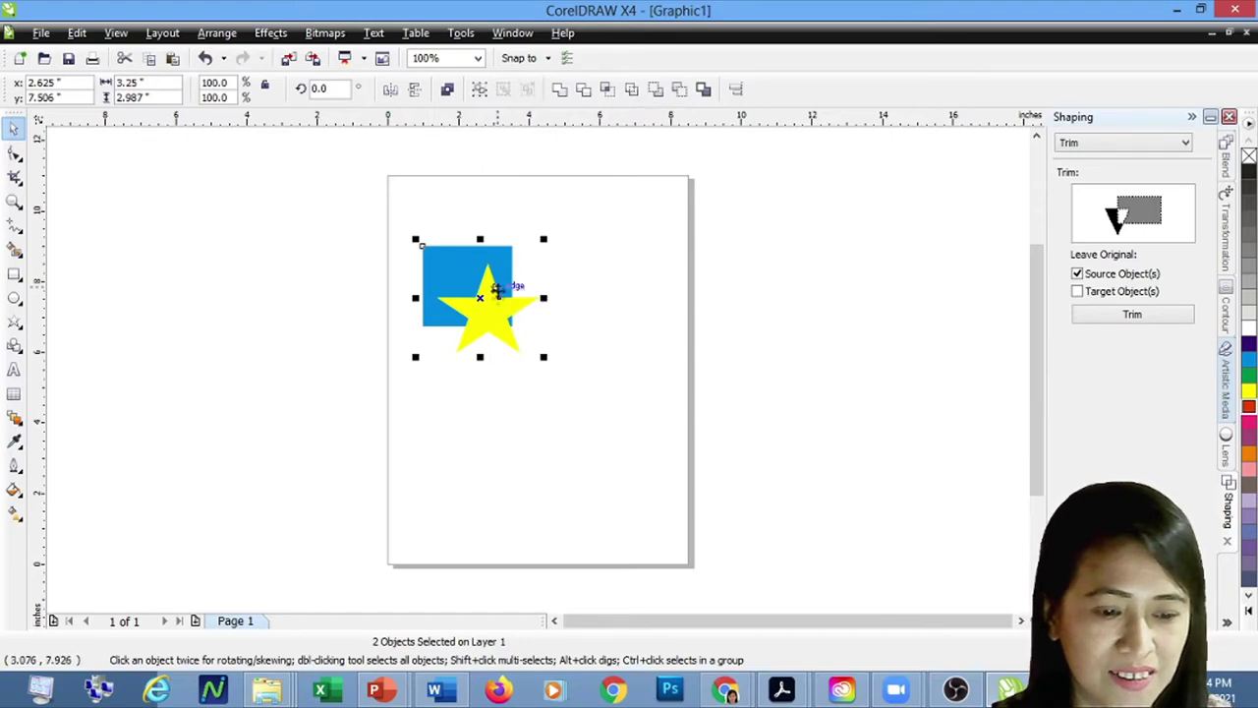
drag(495, 311, 488, 372)
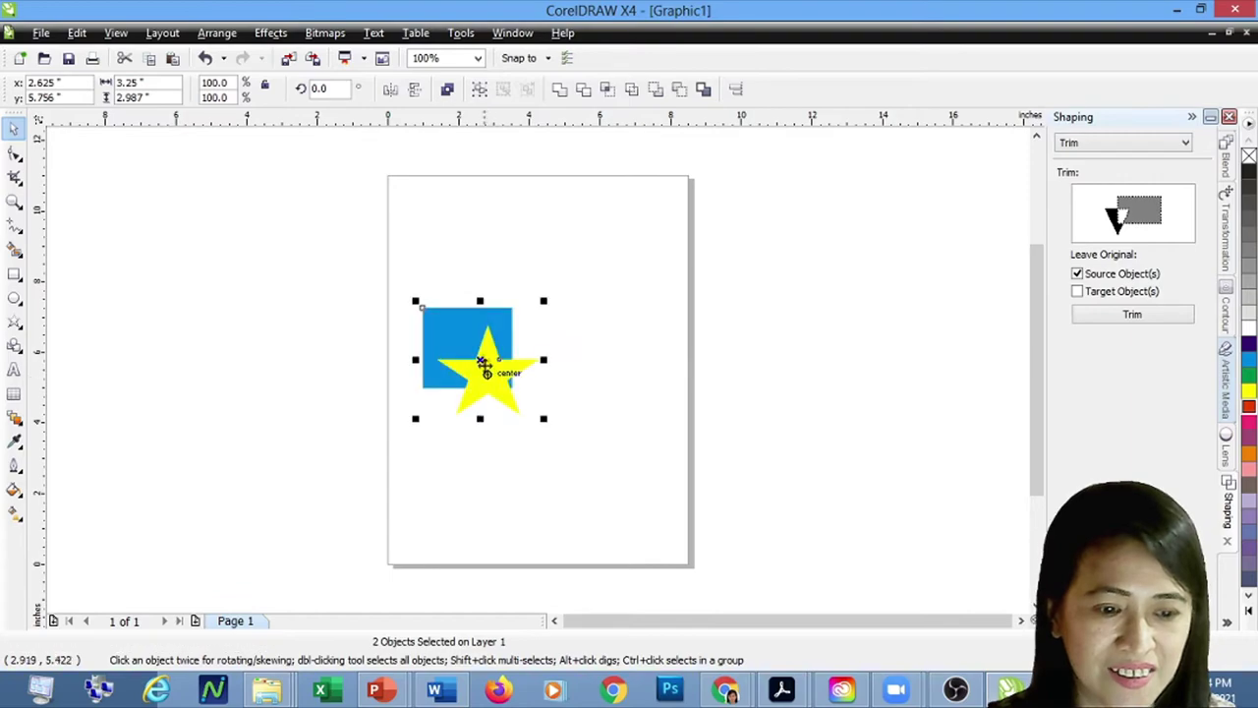
Try enlarging both shapes together to about 4.75 by 4.37 inches, and undo the resize.
drag(543, 300, 594, 247)
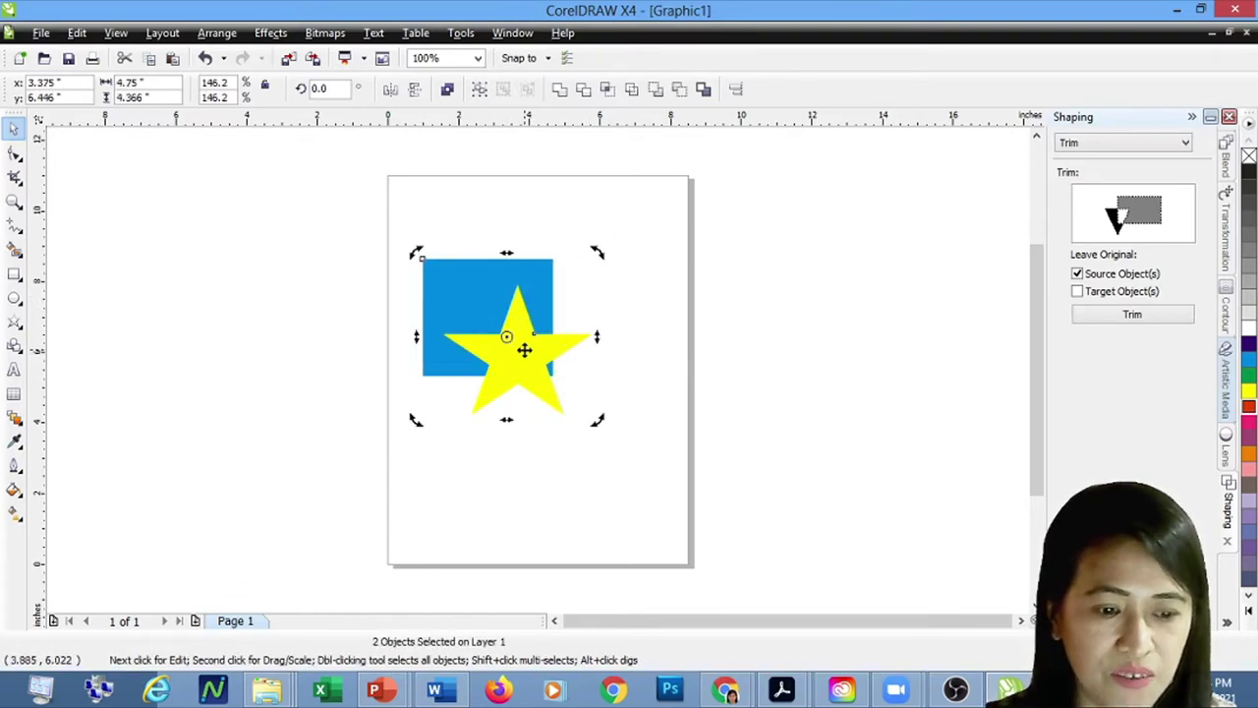
key(ctrl+z)
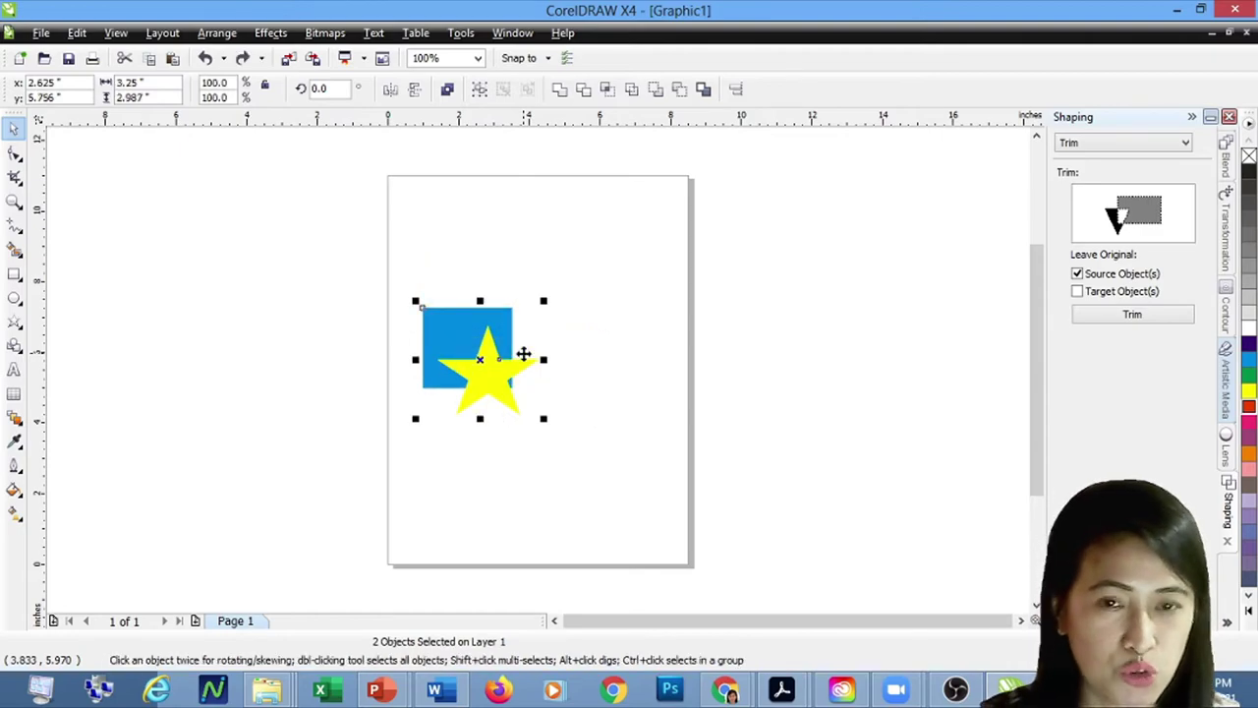
Try Front Minus Back on the overlapping blue rectangle and yellow star, and undo it.
drag(498, 321, 514, 364)
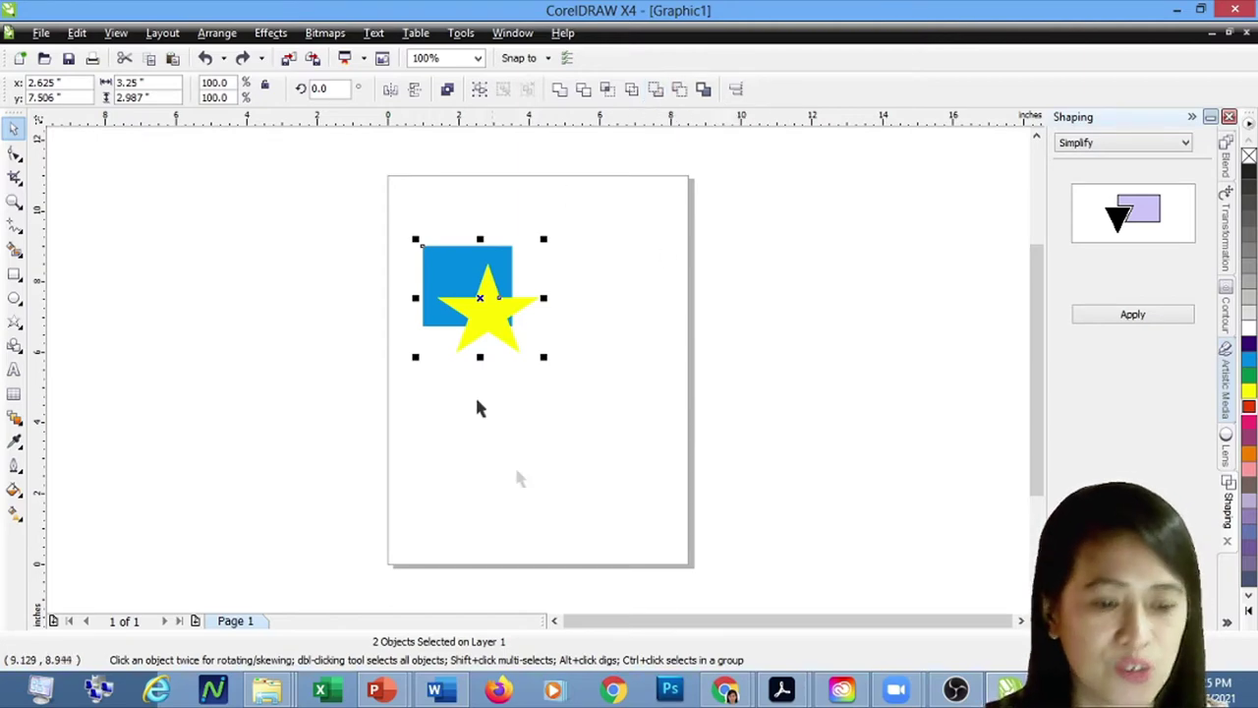
click(574, 439)
click(460, 259)
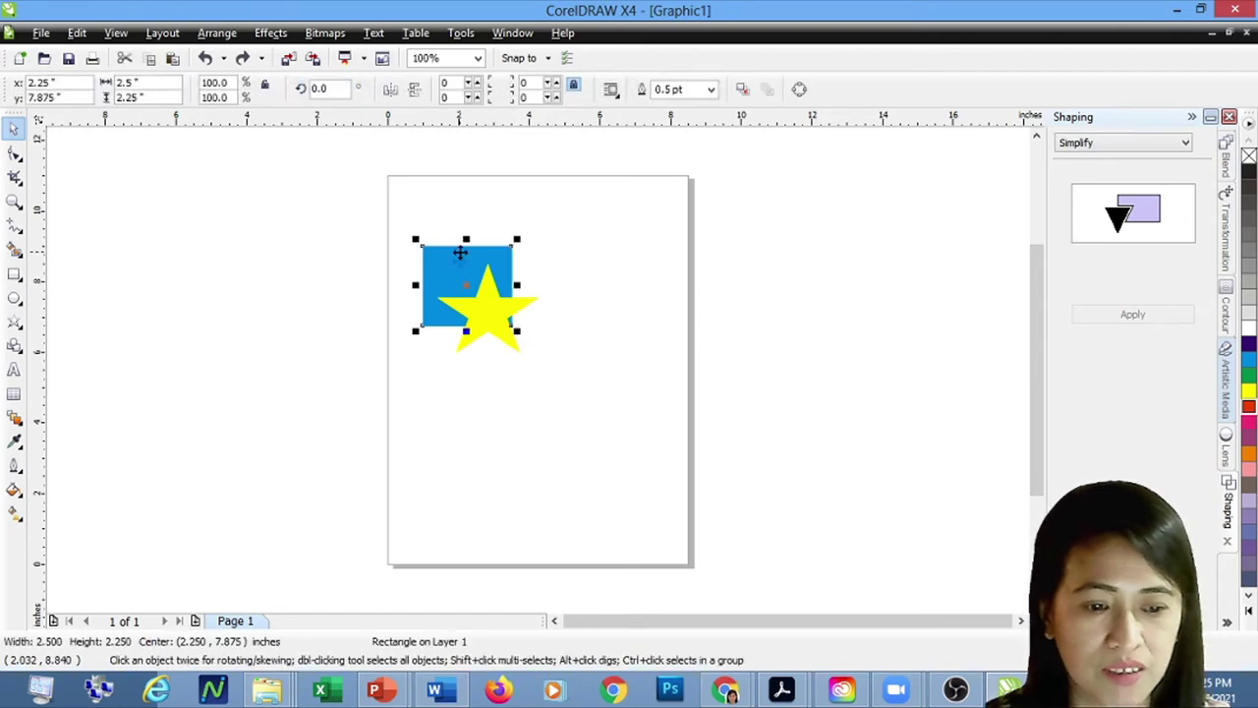
shift+click(503, 309)
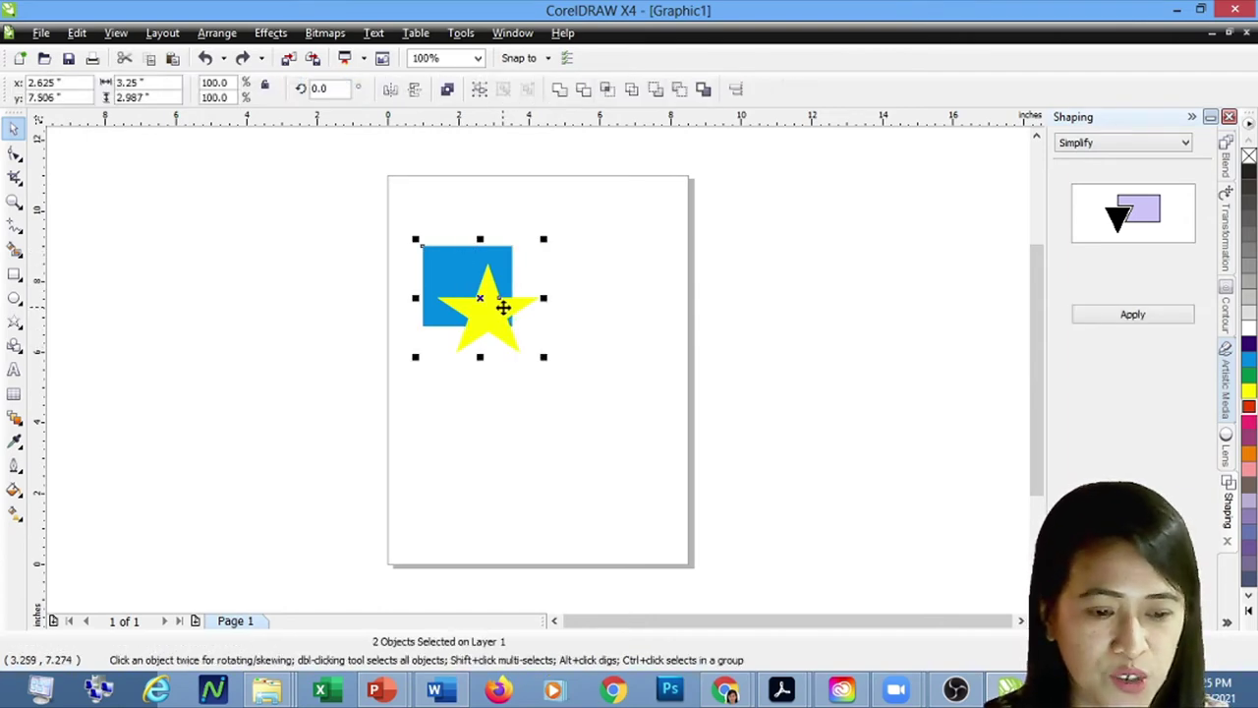
click(656, 90)
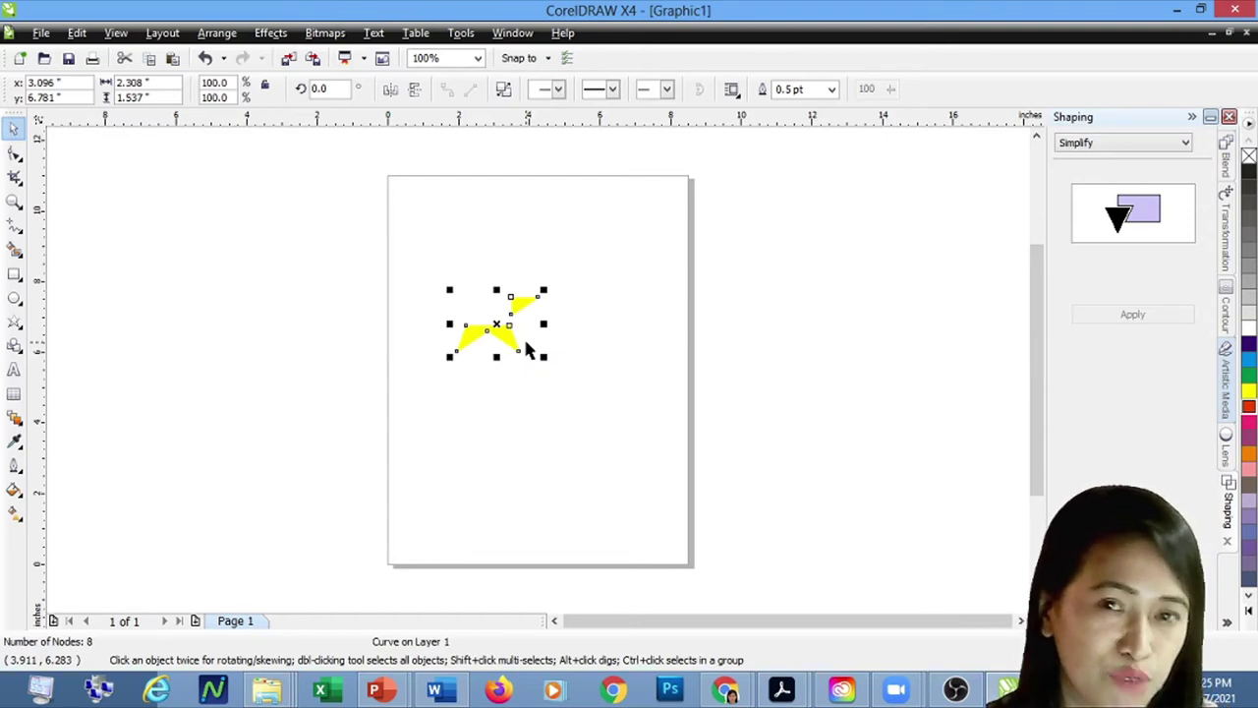
key(ctrl+z)
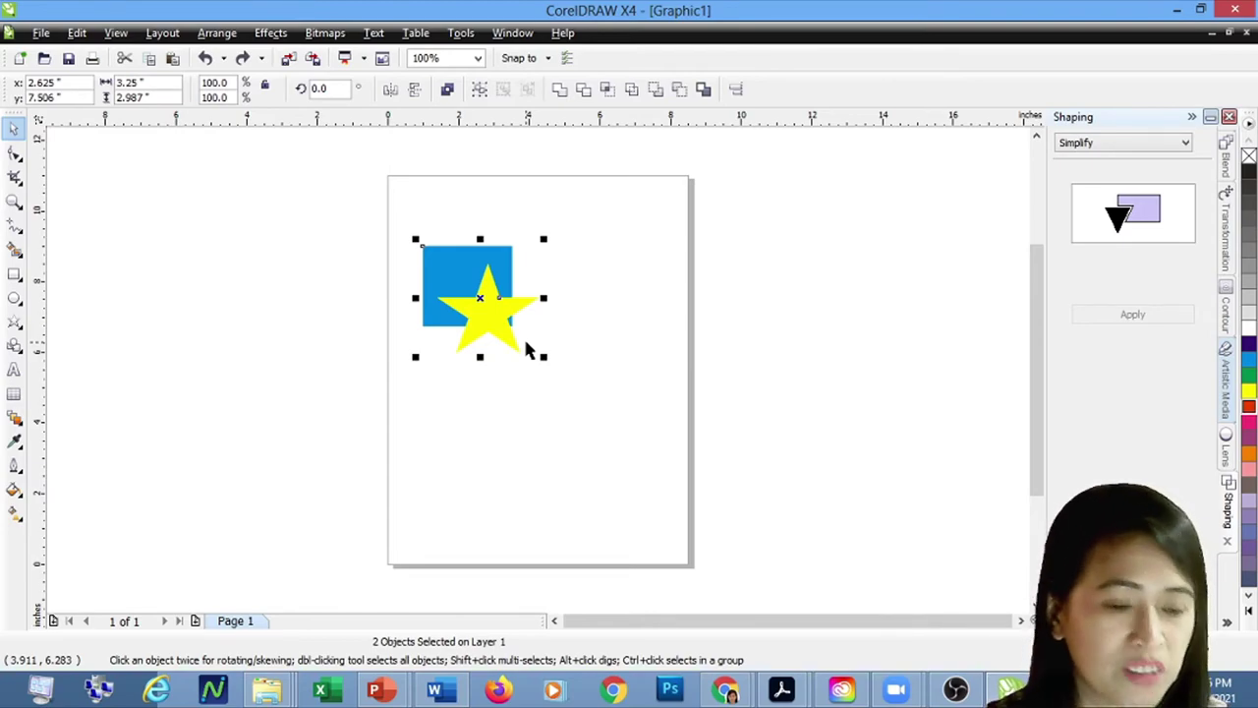
Try Back Minus Front on the yellow star and blue rectangle, and undo it.
click(528, 349)
click(474, 300)
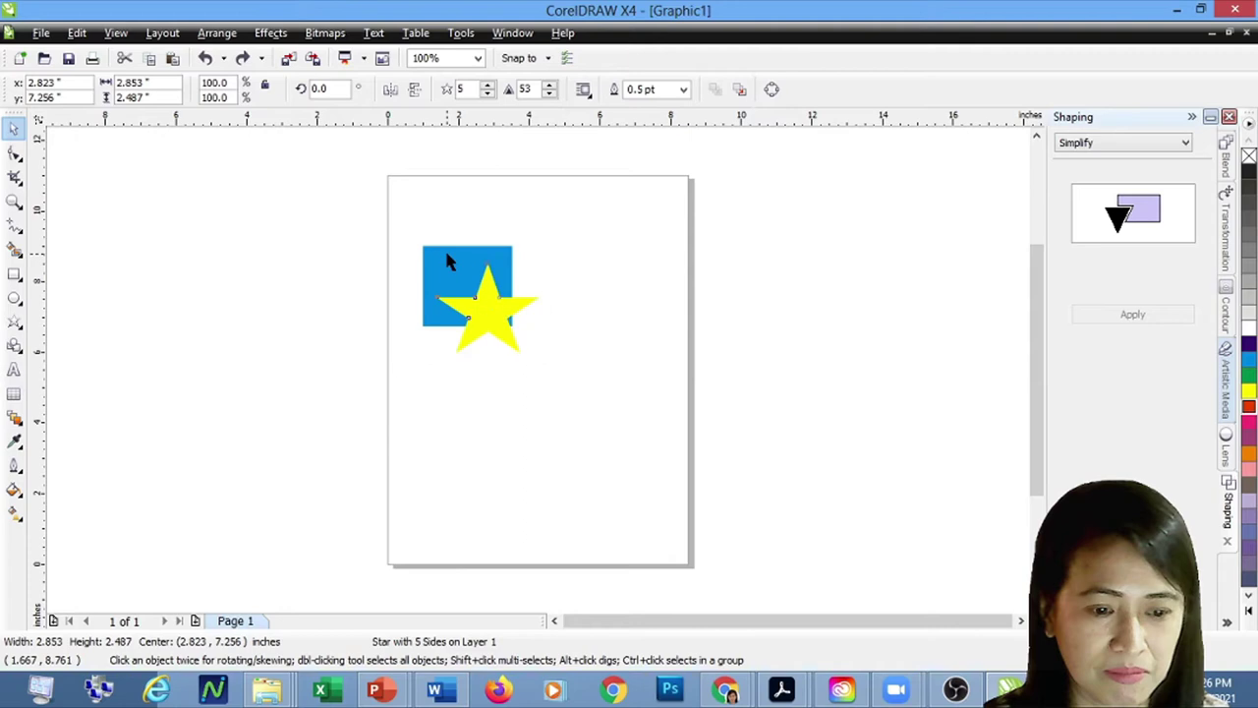
shift+click(447, 260)
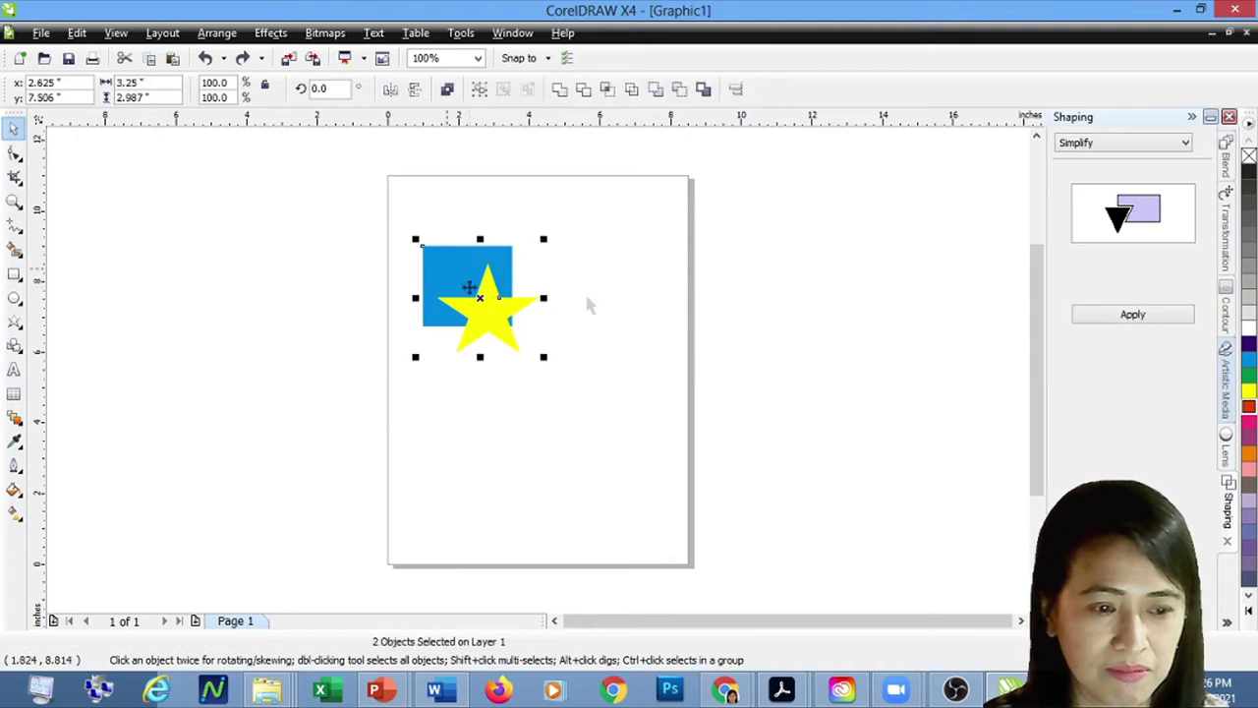
click(681, 95)
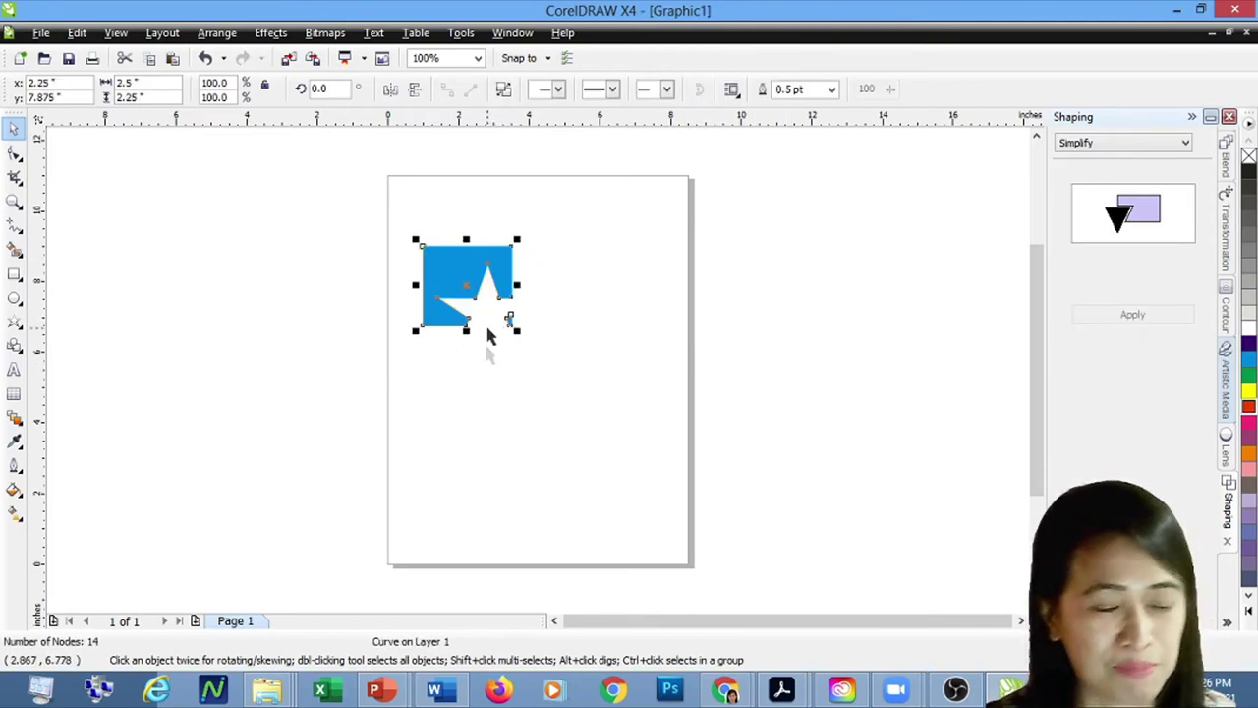
click(597, 344)
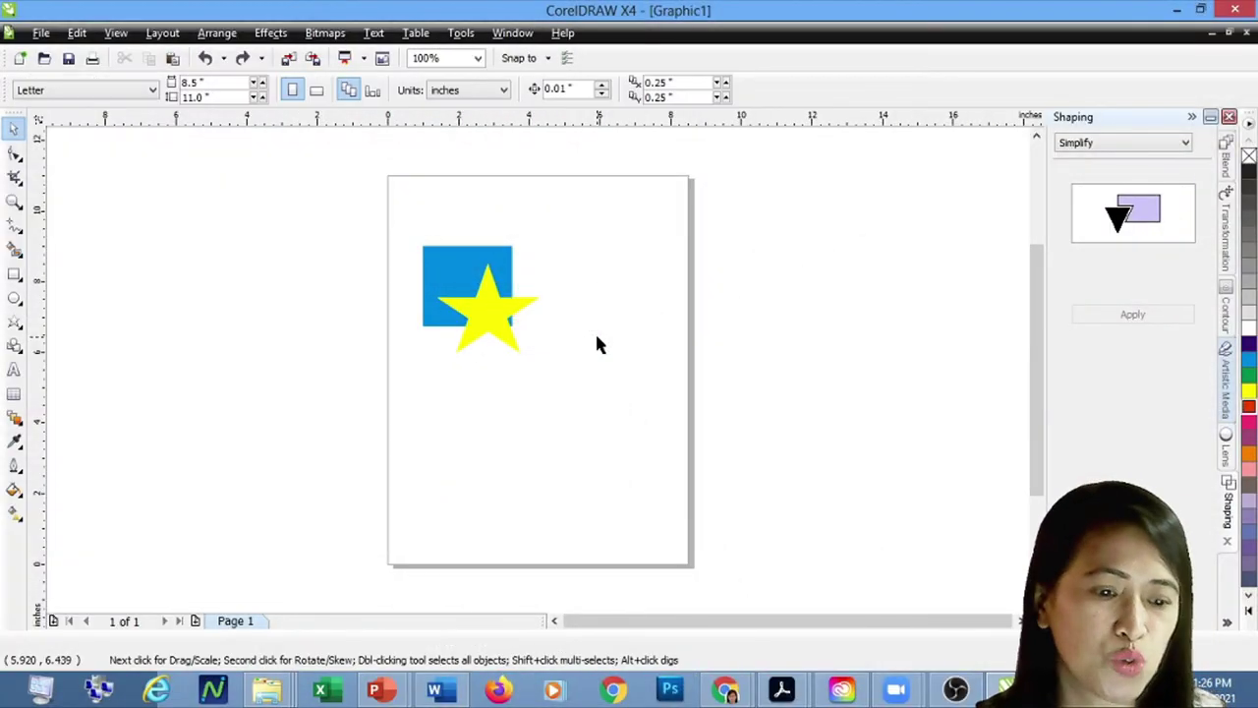
Create a boundary outline around the combined yellow star and blue rectangle.
click(443, 266)
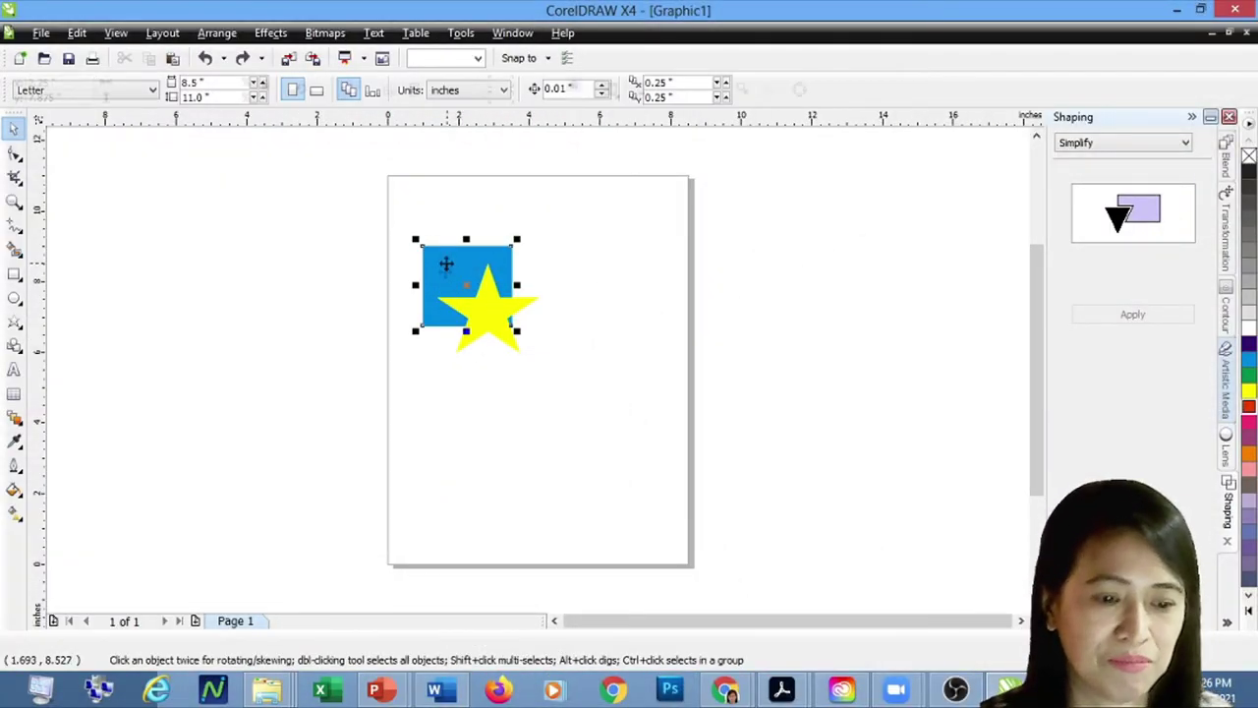
key(Escape)
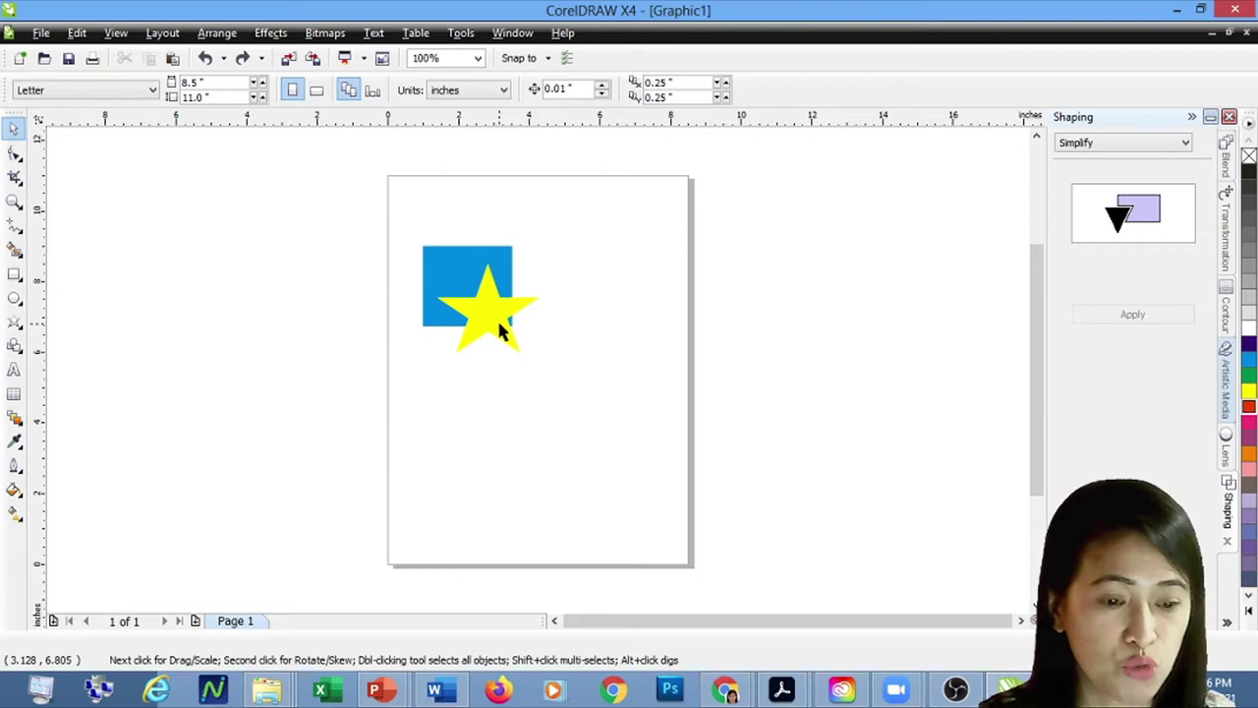
click(496, 316)
shift+click(447, 254)
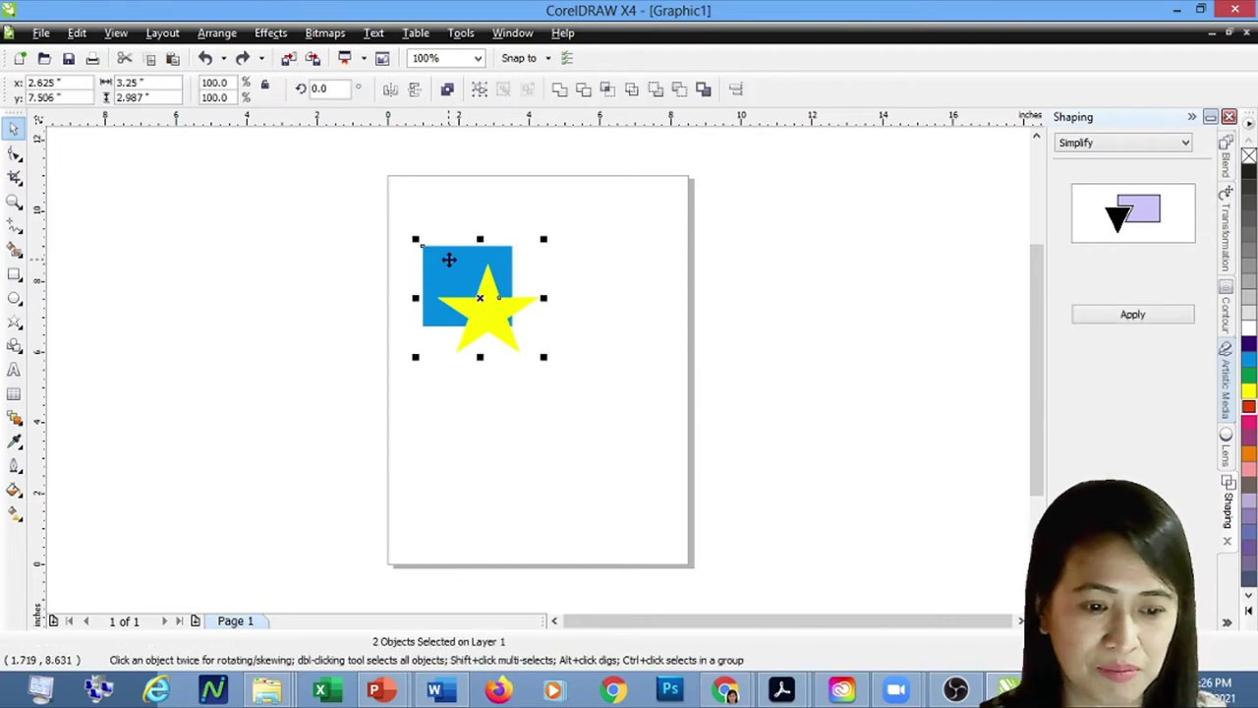
click(705, 89)
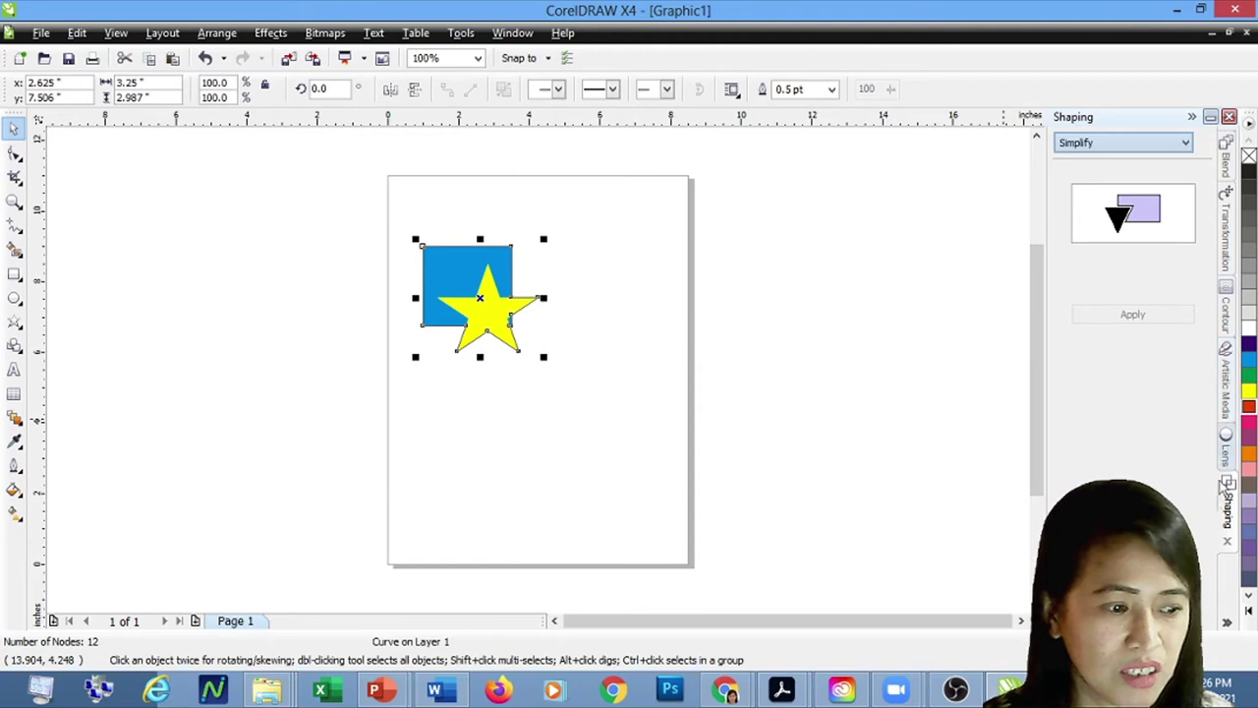
Apply a Wireframe lens effect to the boundary shape around the rectangle and star.
click(1226, 460)
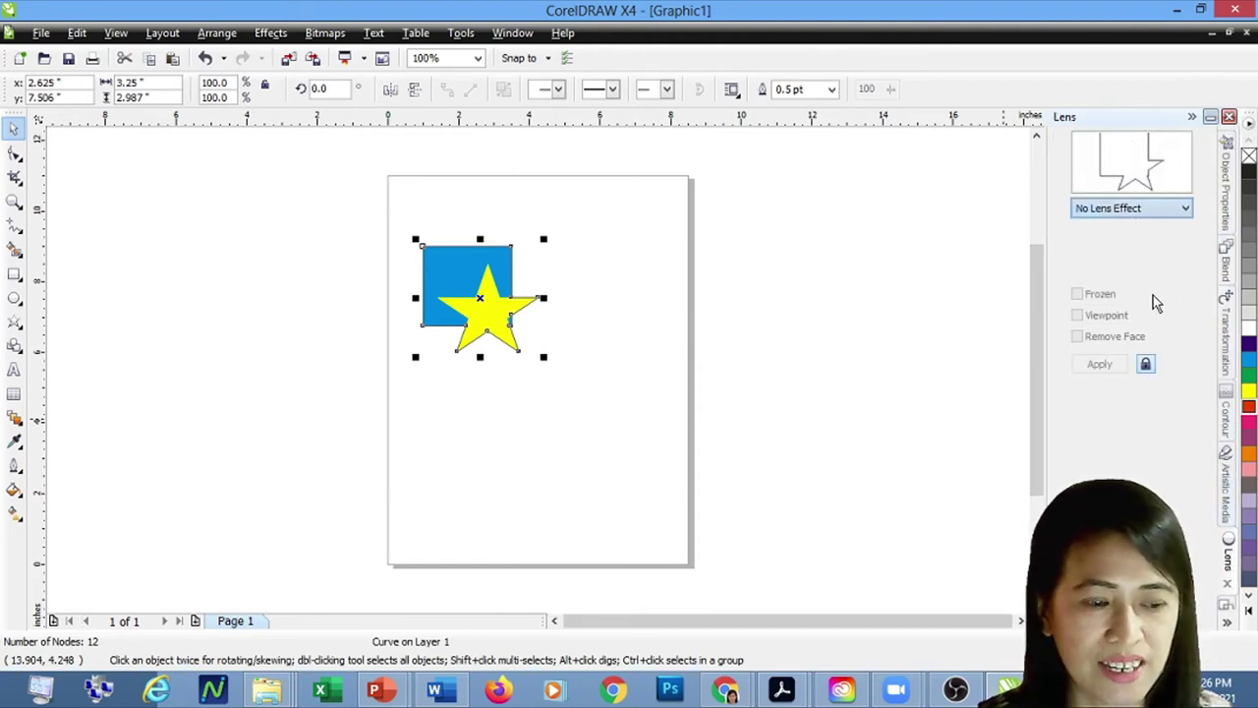
click(1161, 212)
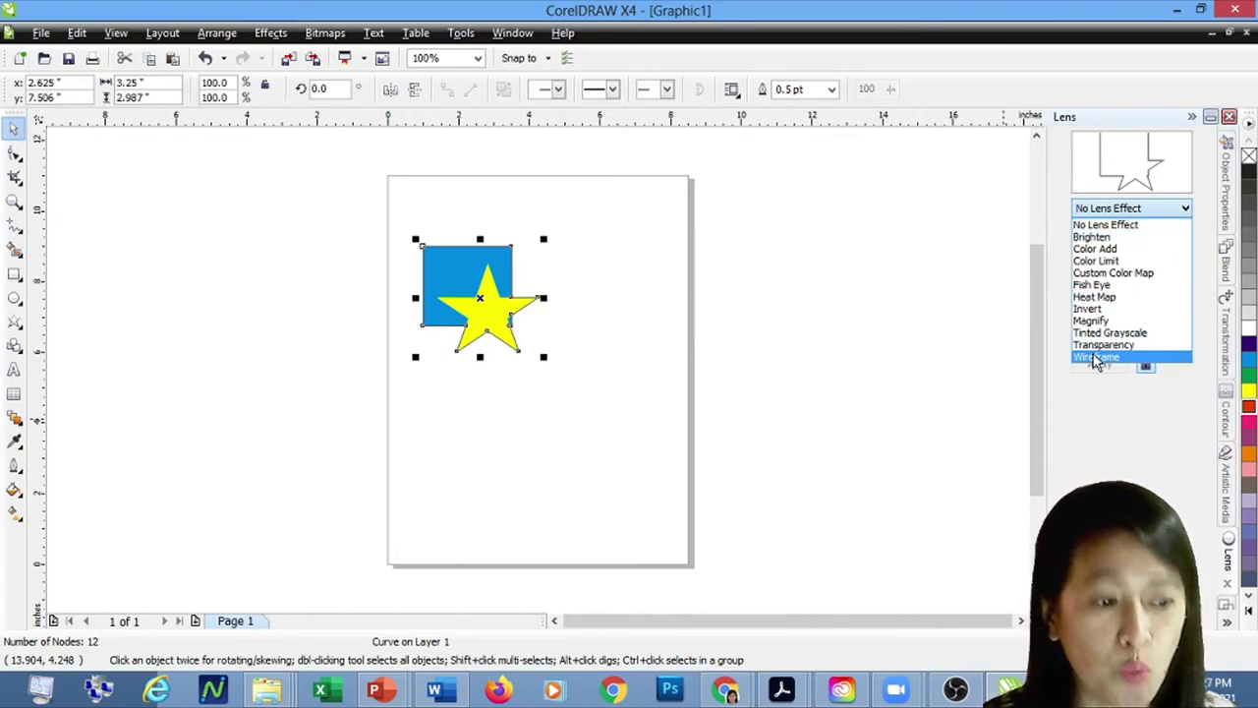
click(1096, 358)
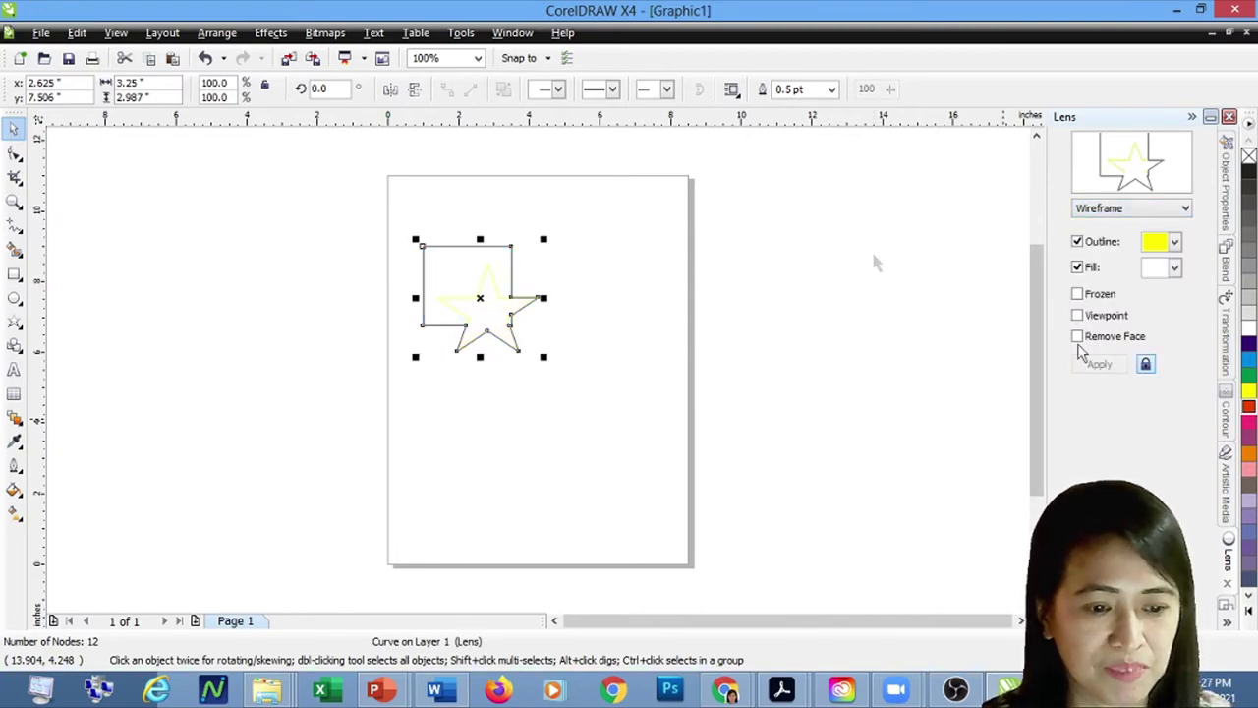
Set the Wireframe lens outline to blue and its fill to yellow, and try the Frozen and Viewpoint options.
click(1176, 246)
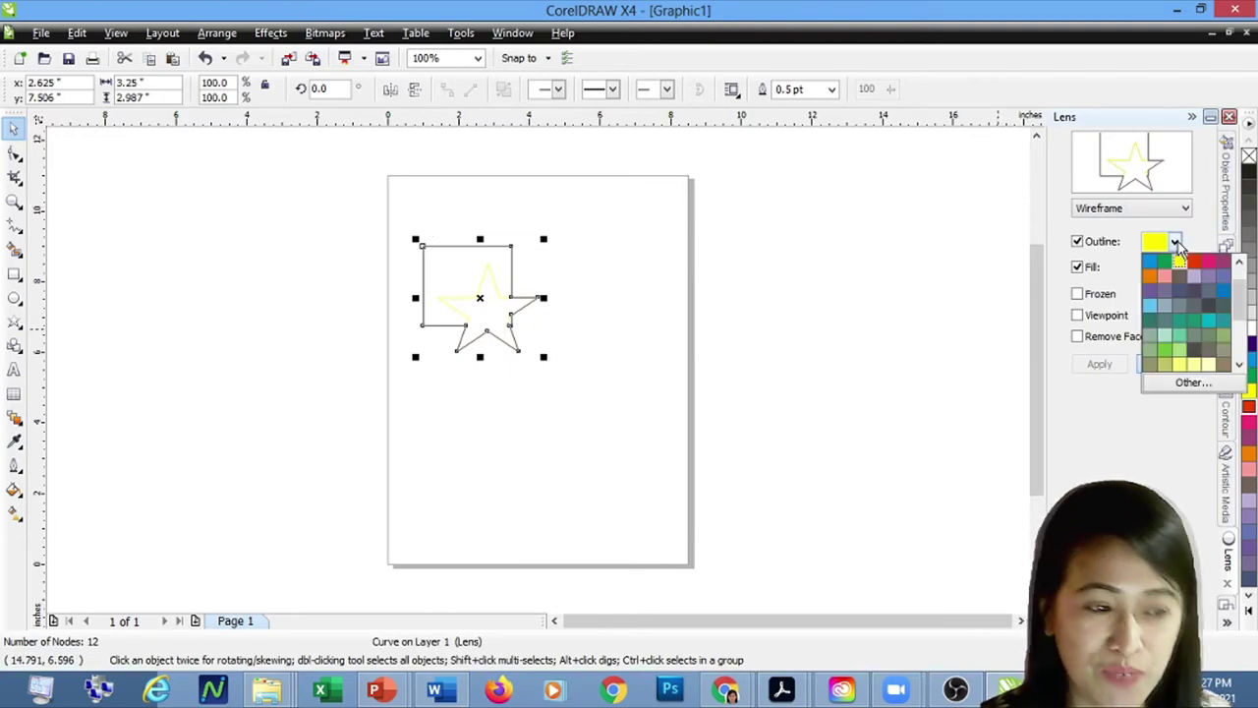
click(1150, 259)
click(1174, 267)
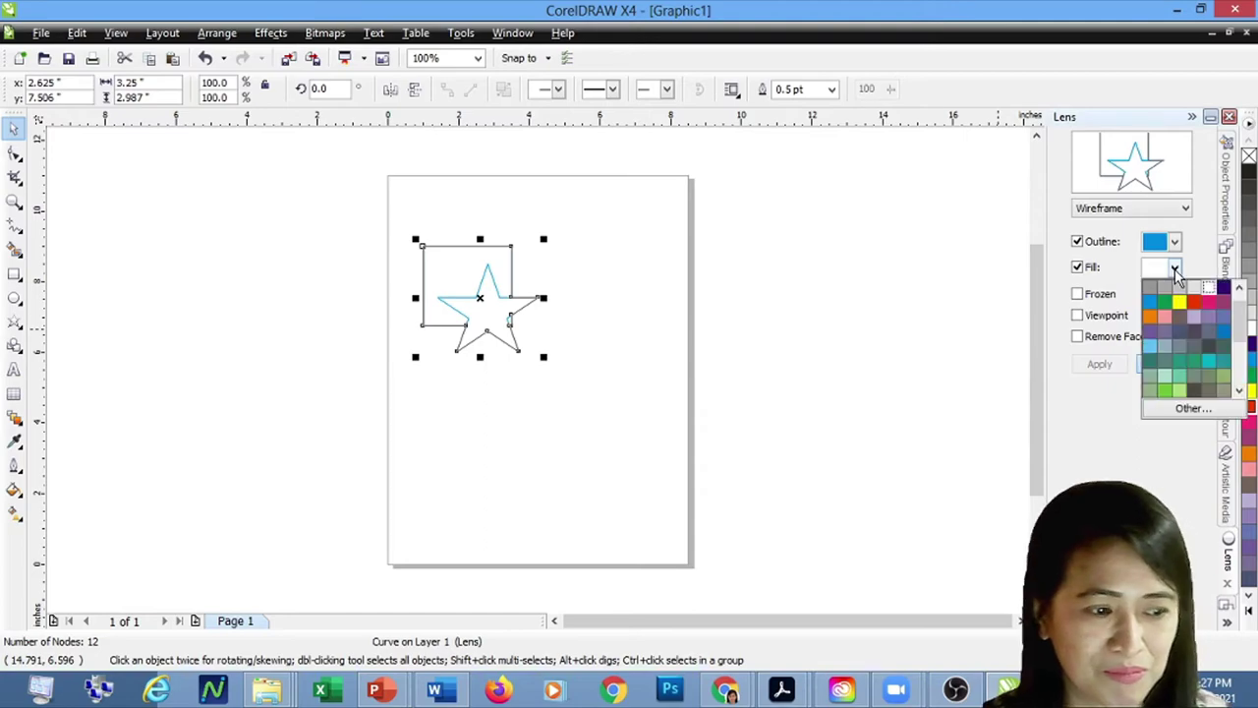
click(1178, 301)
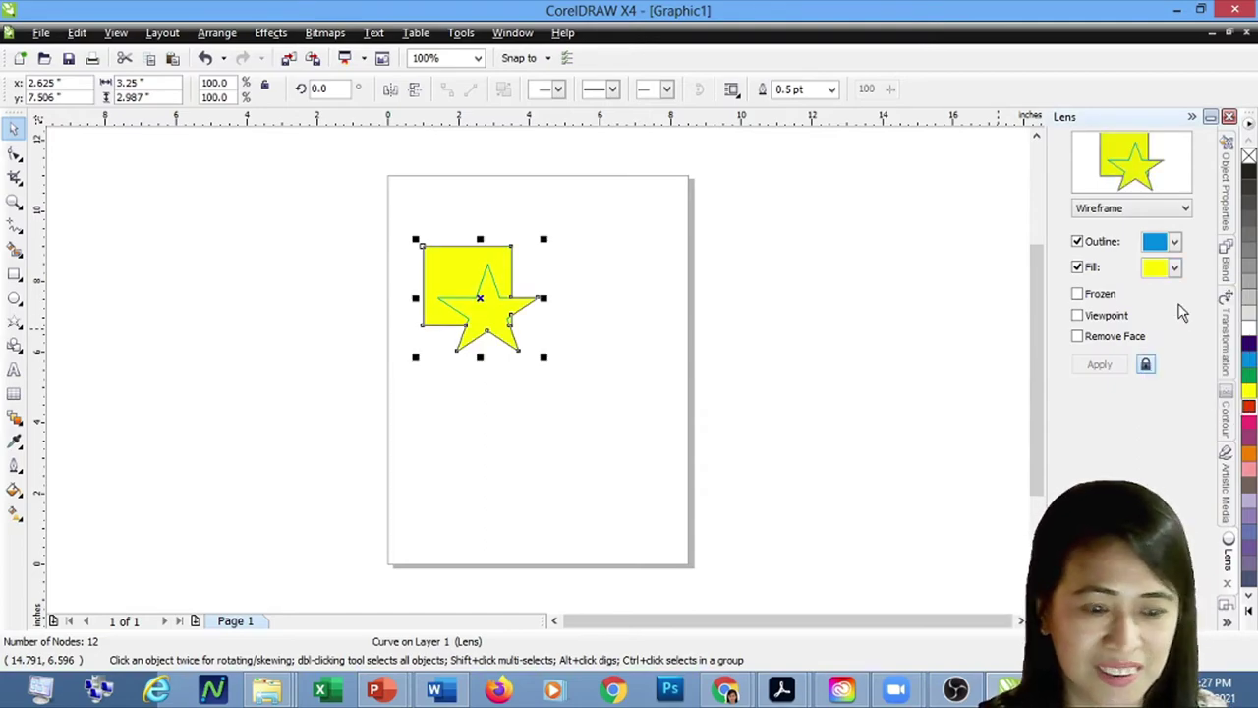
click(1077, 293)
click(1078, 315)
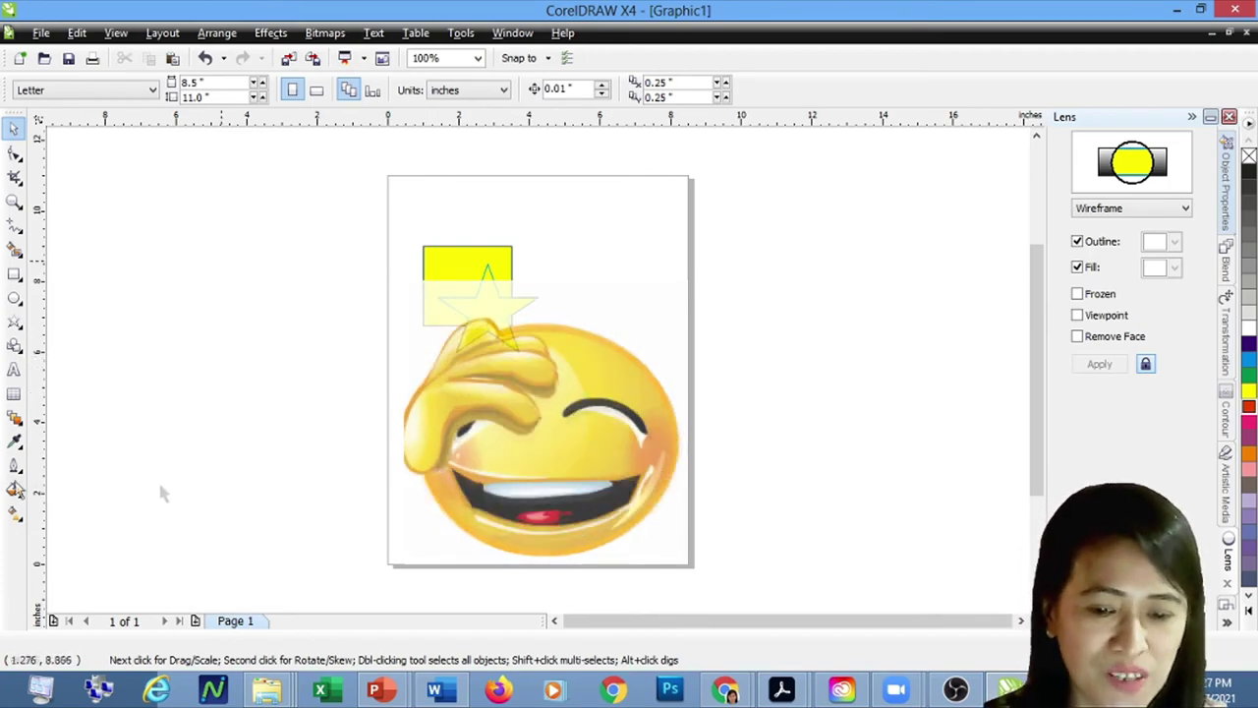
Add the artistic text "Gladiola" below the shapes and set its size to 150 pt.
click(17, 378)
click(447, 442)
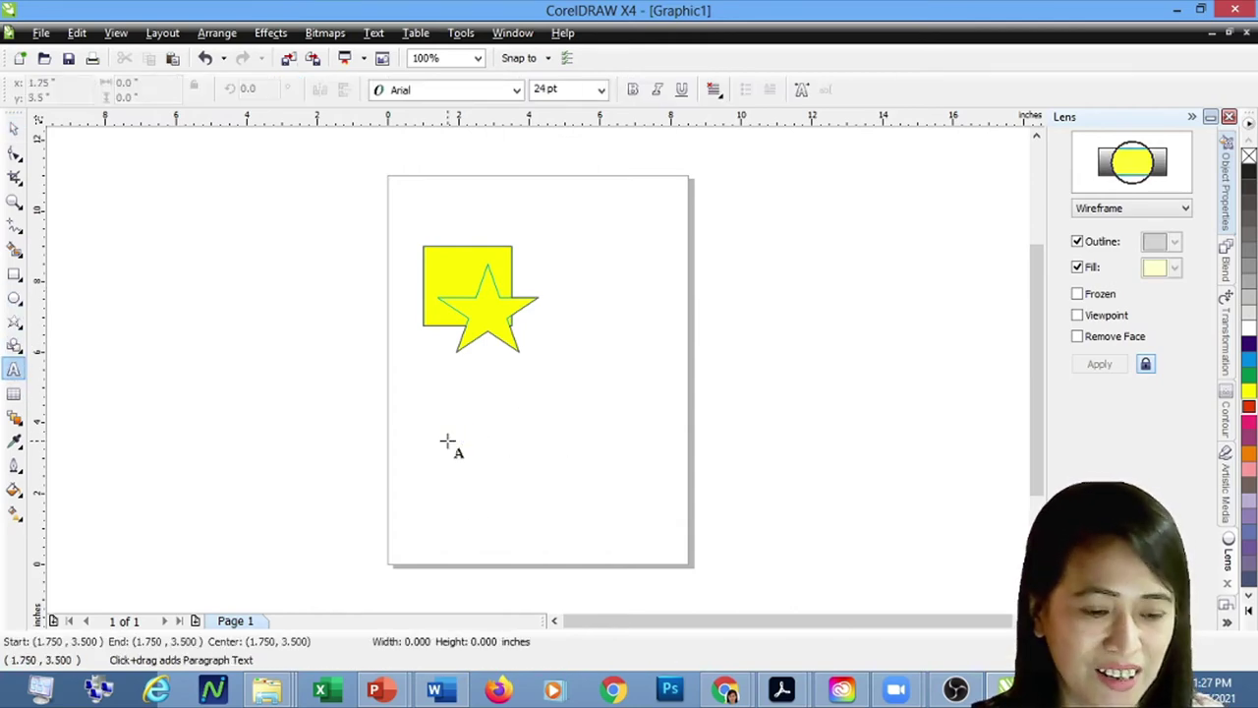
text(Gla)
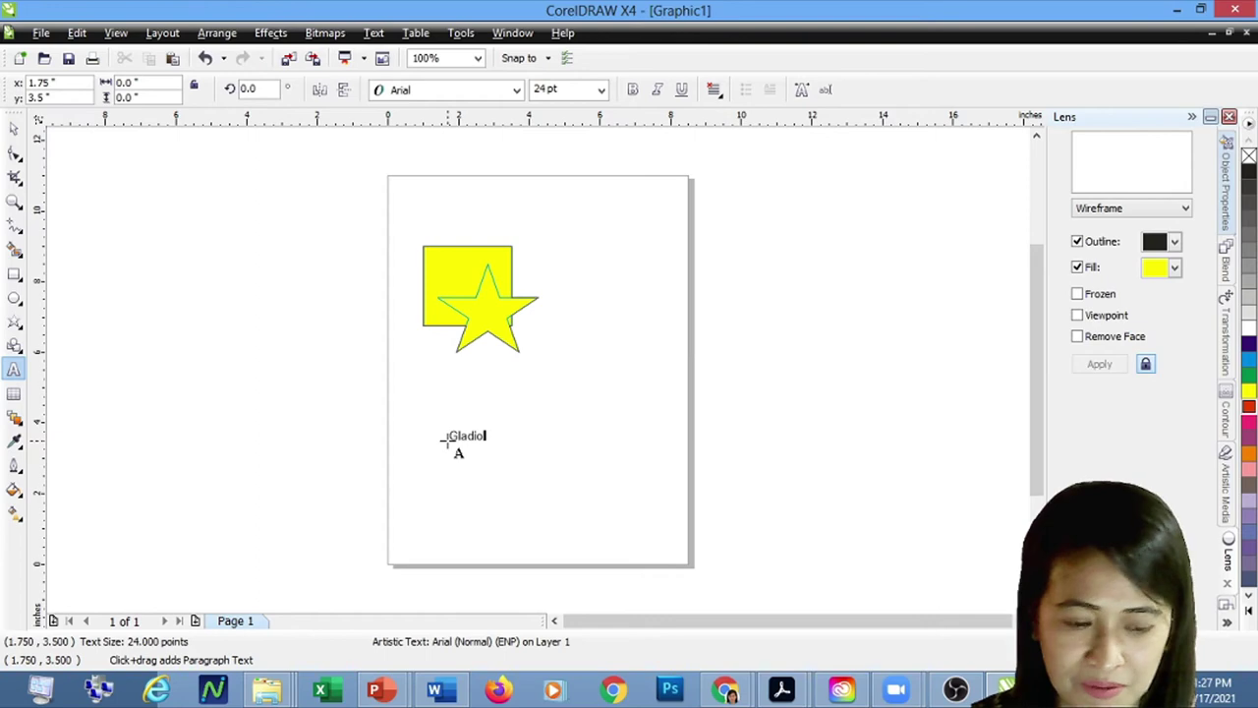
text(diola)
key(ctrl+a)
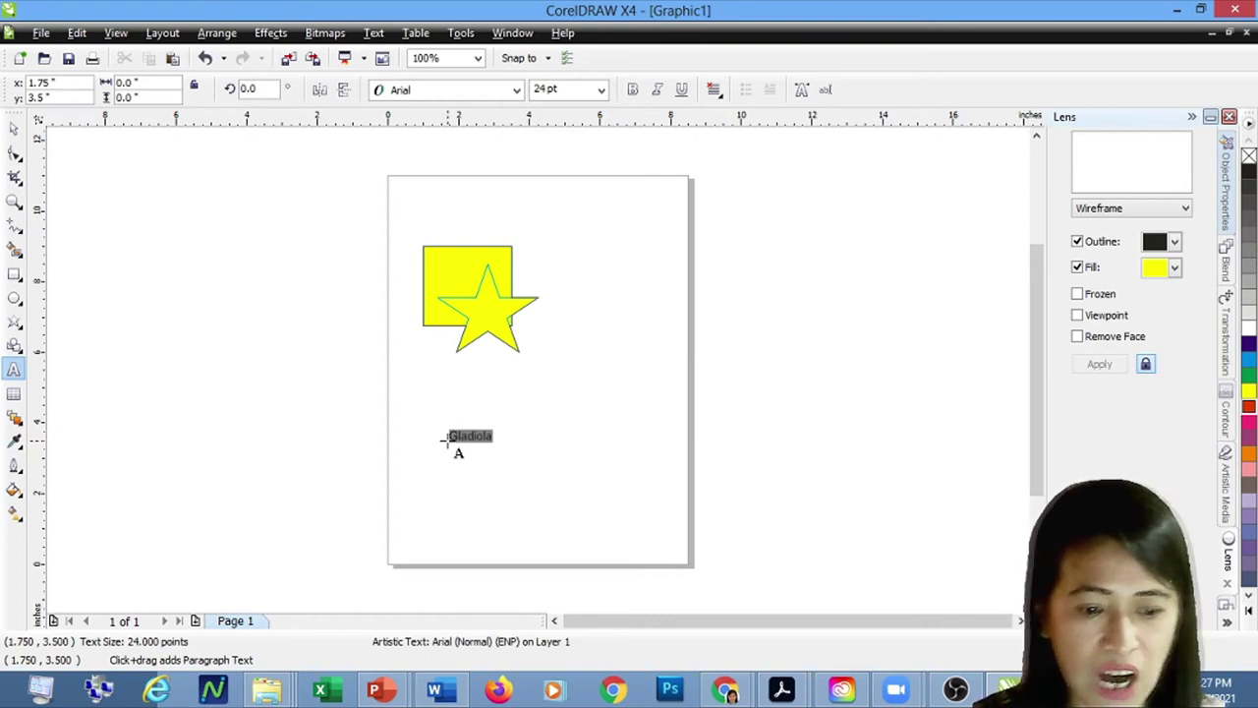
click(601, 89)
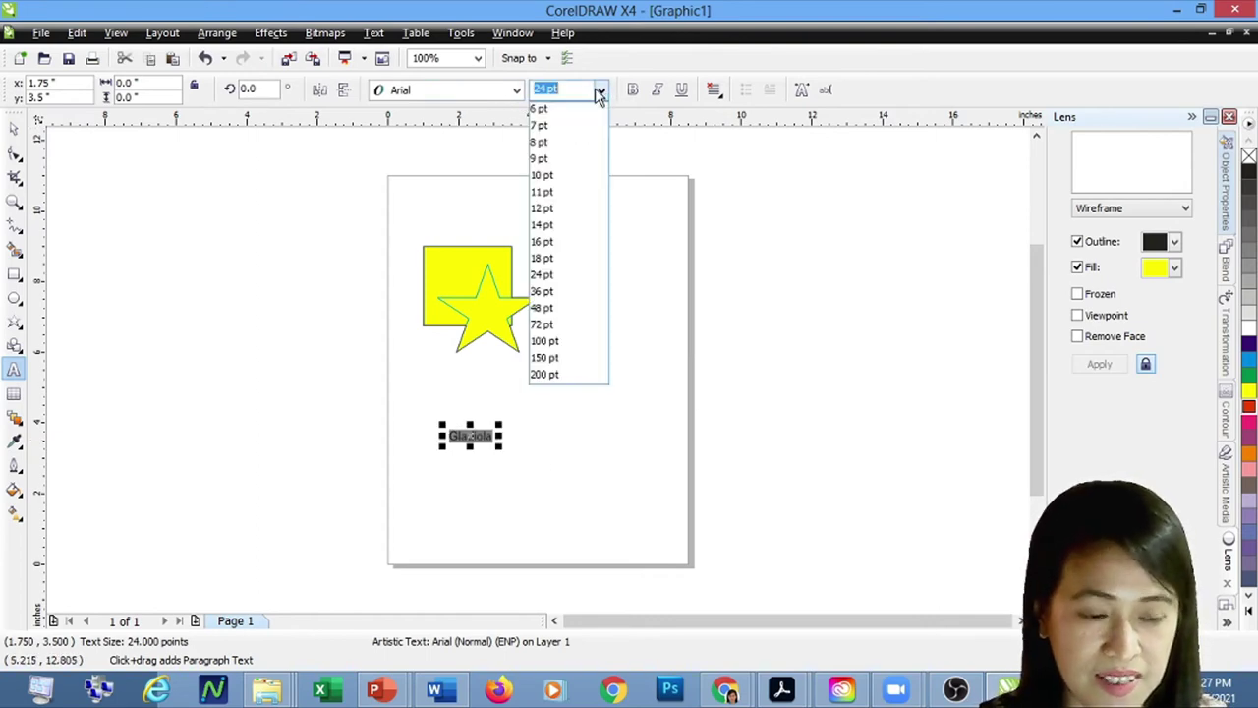
click(555, 358)
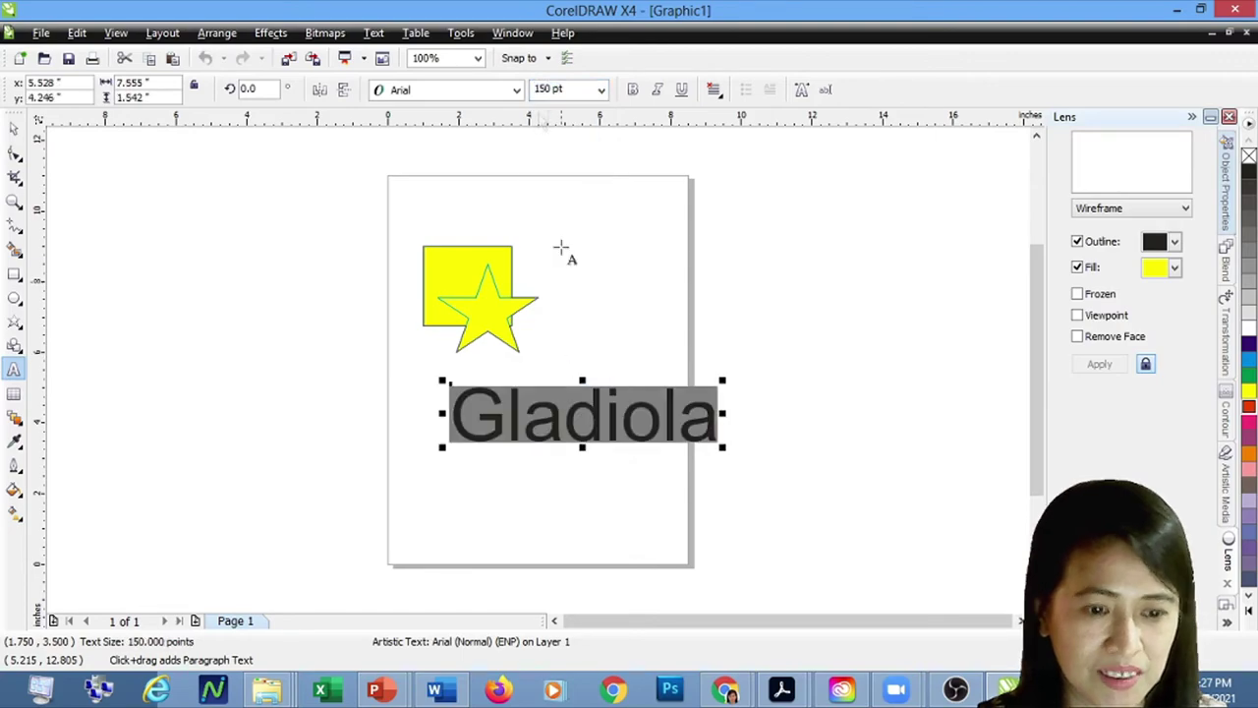
Change the font of the "Gladiola" text to Beyond The Mountains.
click(517, 90)
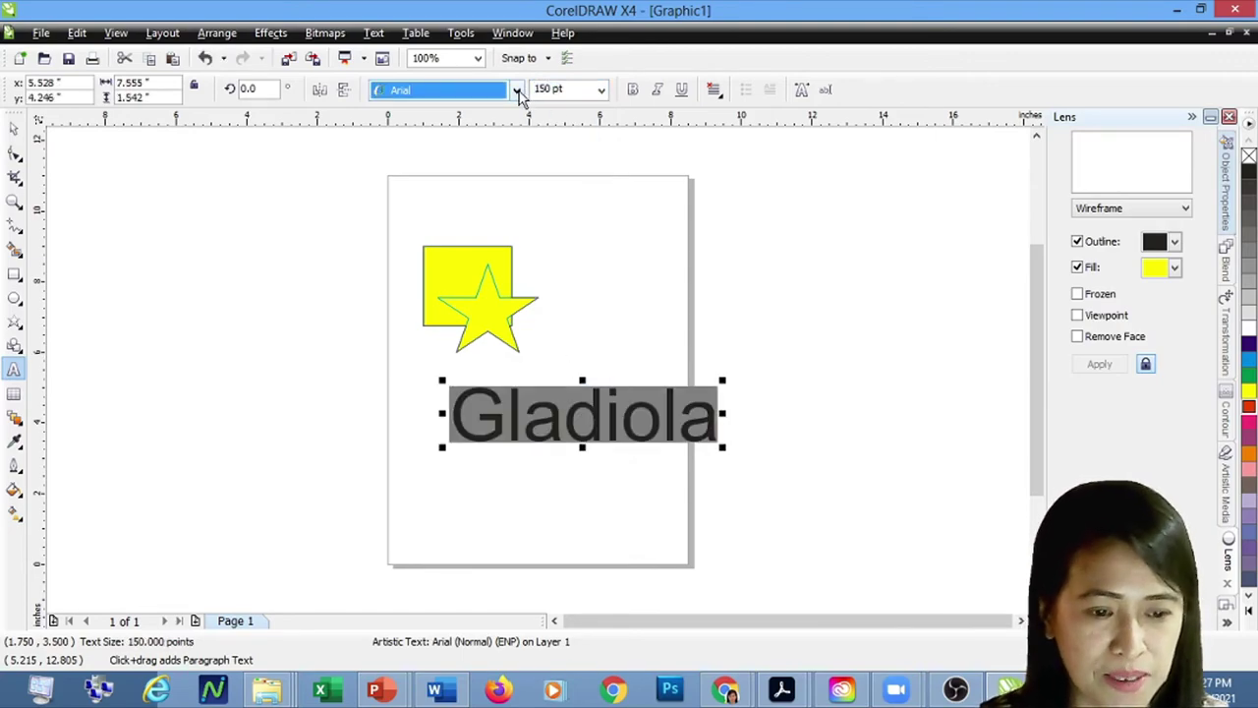
click(517, 91)
click(516, 91)
click(517, 90)
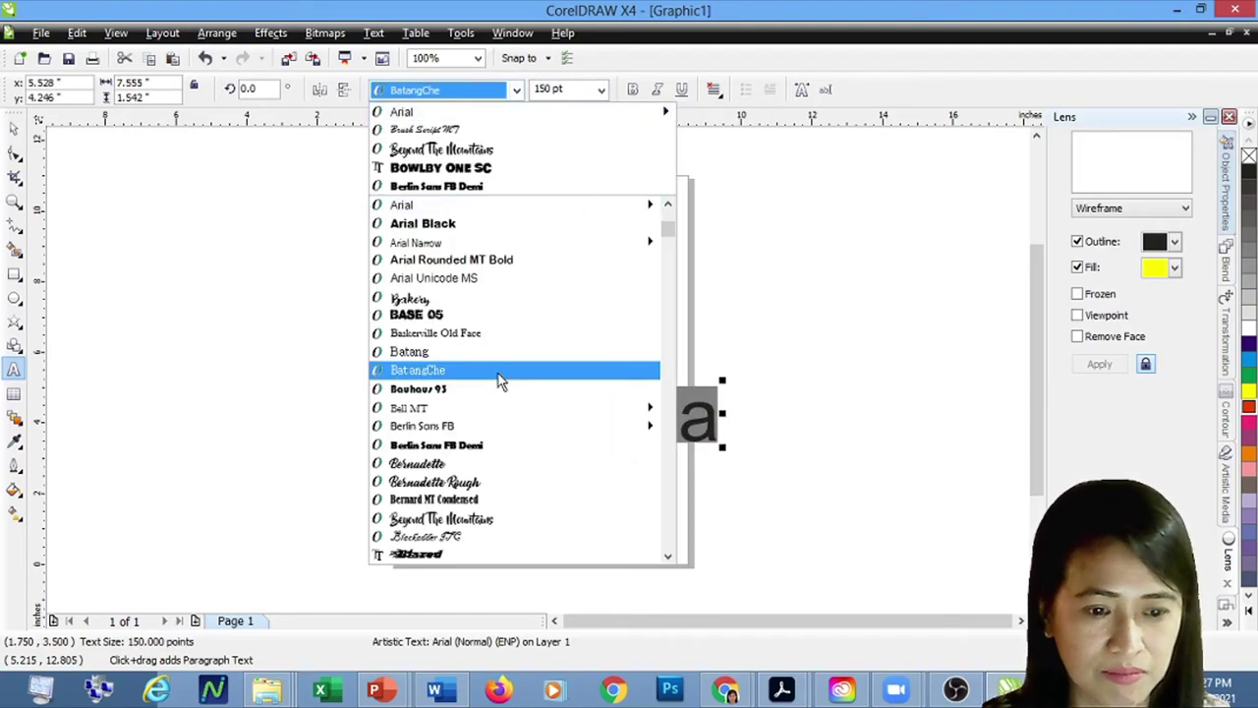
click(451, 153)
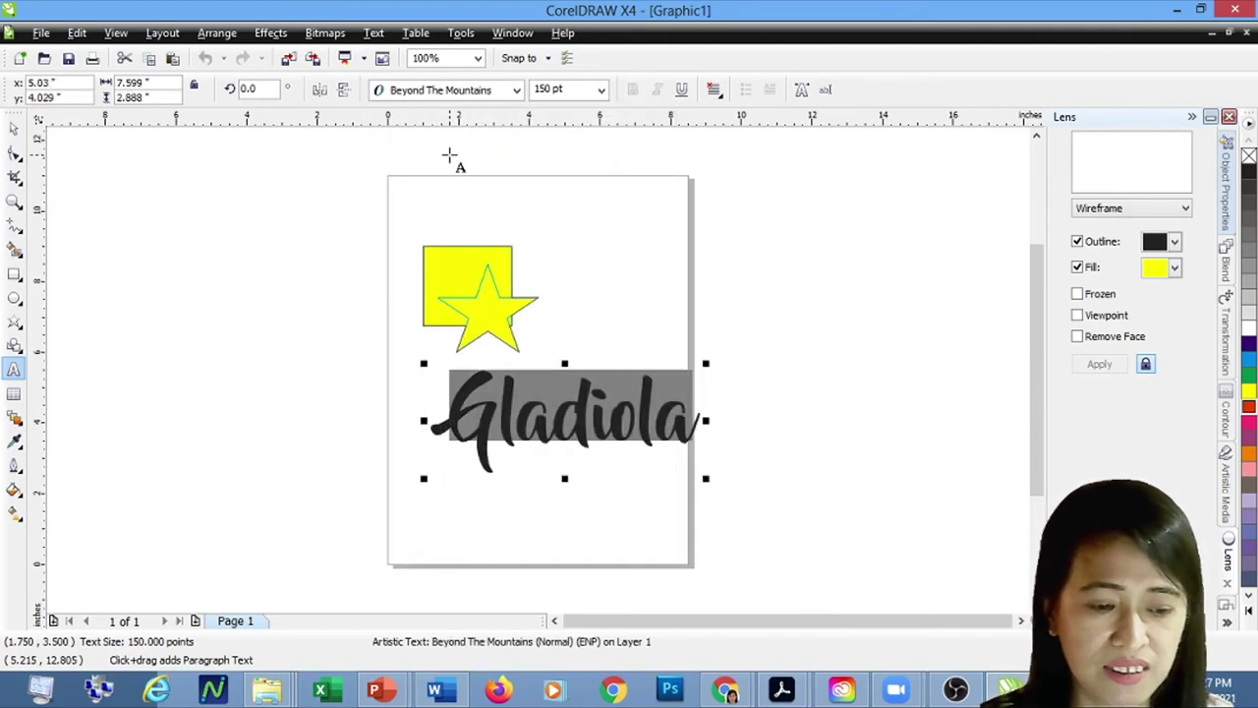
Shift the "Gladiola" text slightly left and down within the page, and delete the rectangle, star and boundary shapes.
click(13, 128)
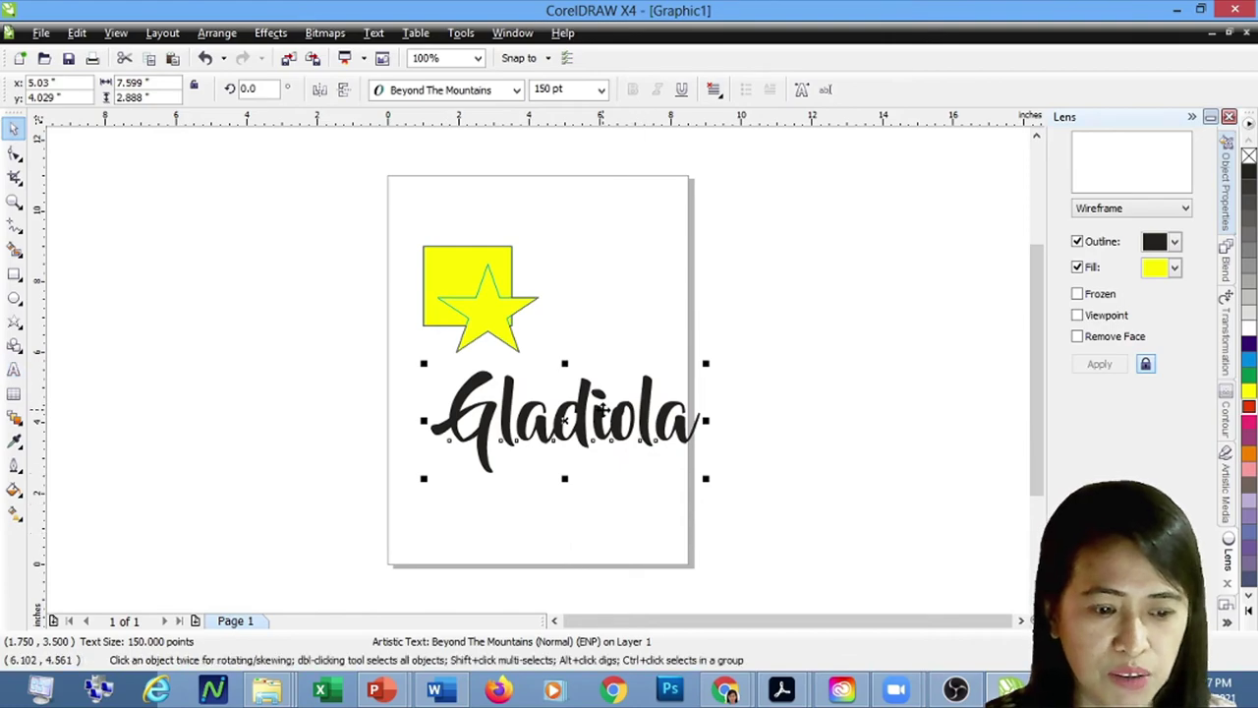
drag(603, 407, 584, 421)
drag(405, 212, 546, 362)
key(Delete)
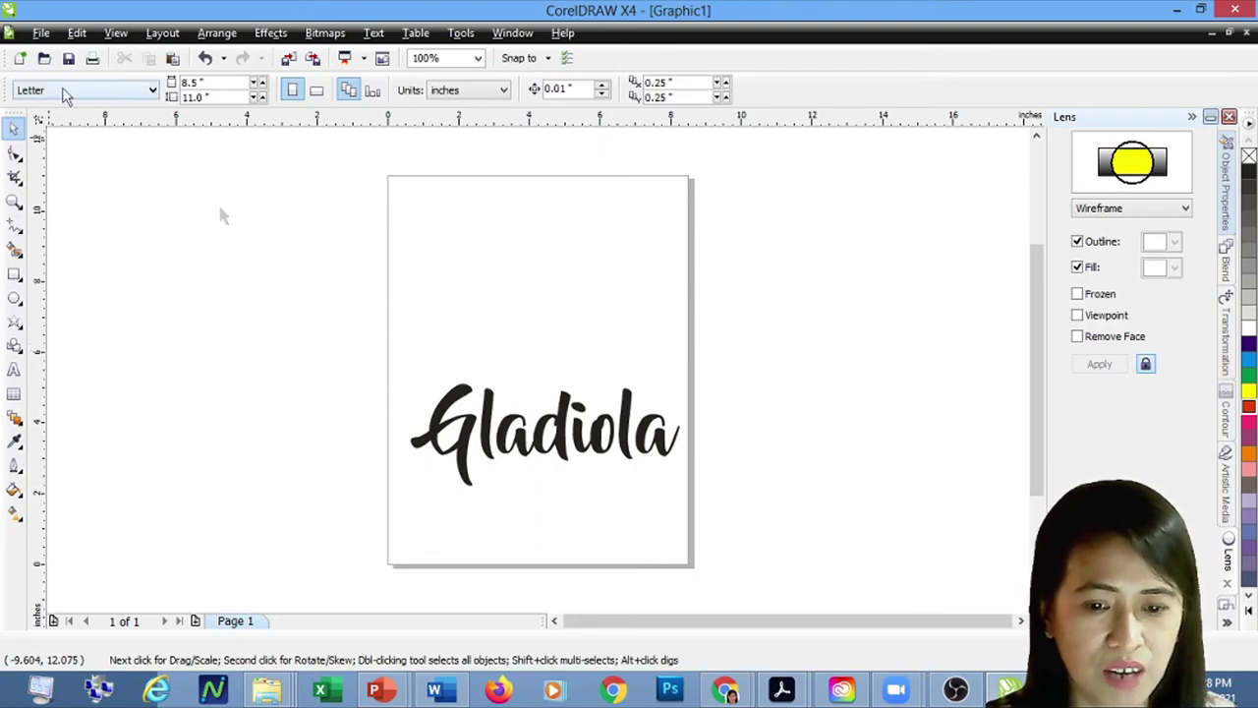
Move the "Gladiola" text up to about the middle of the page and fill it with blue.
click(587, 436)
drag(588, 436, 563, 375)
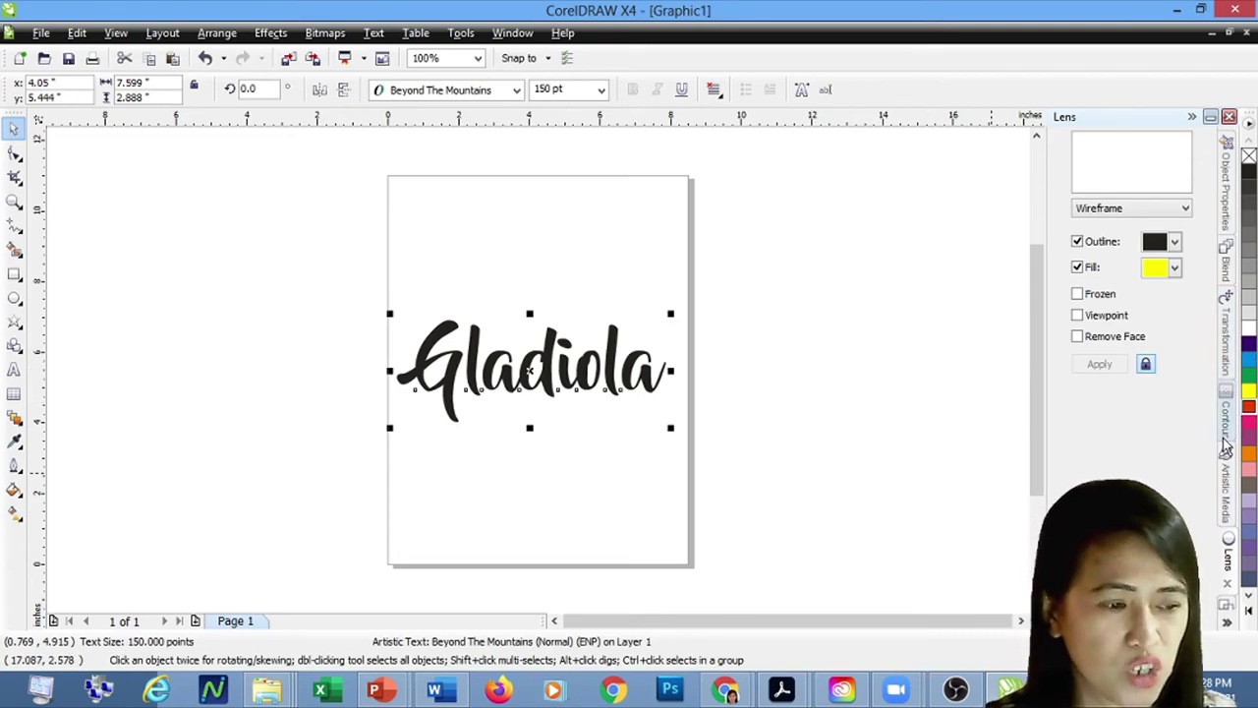
click(1250, 362)
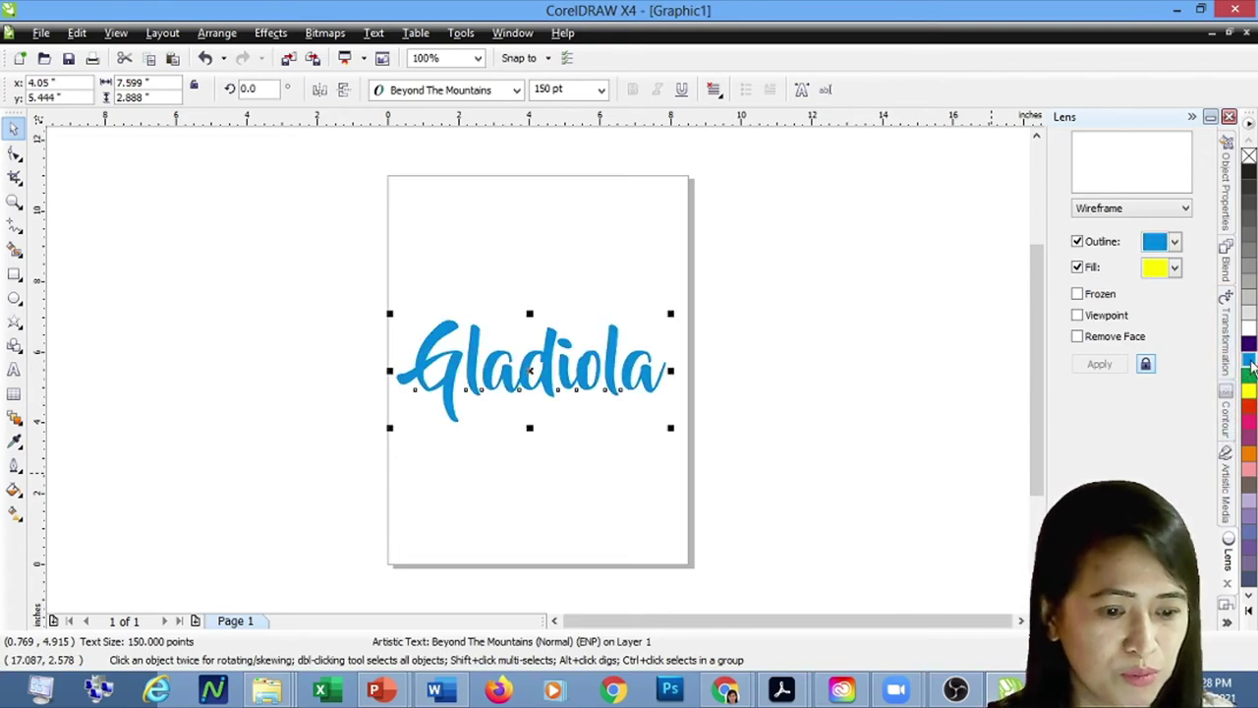
click(803, 413)
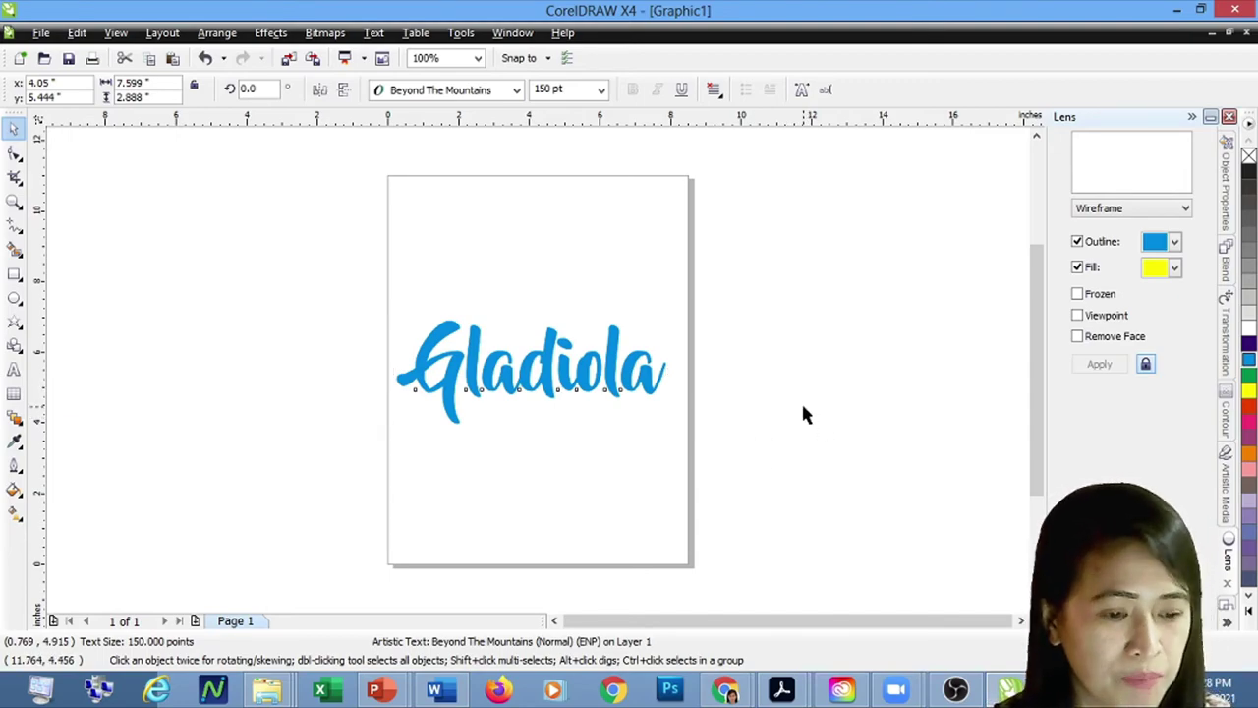
Break the "Gladiola" artistic text apart into separate letters and shift them together slightly down and to the right.
click(505, 385)
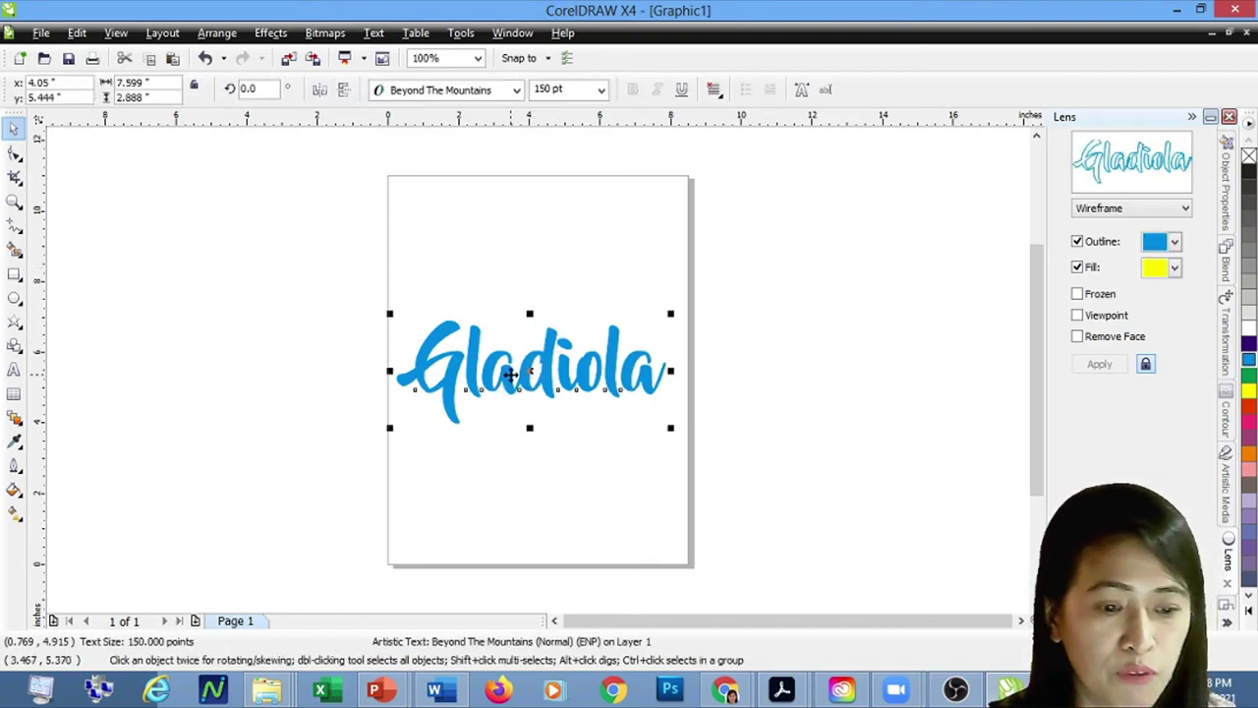
mouse_move(510, 374)
mouse_down()
mouse_move(509, 255)
mouse_move(500, 428)
mouse_move(505, 315)
mouse_move(503, 364)
mouse_up()
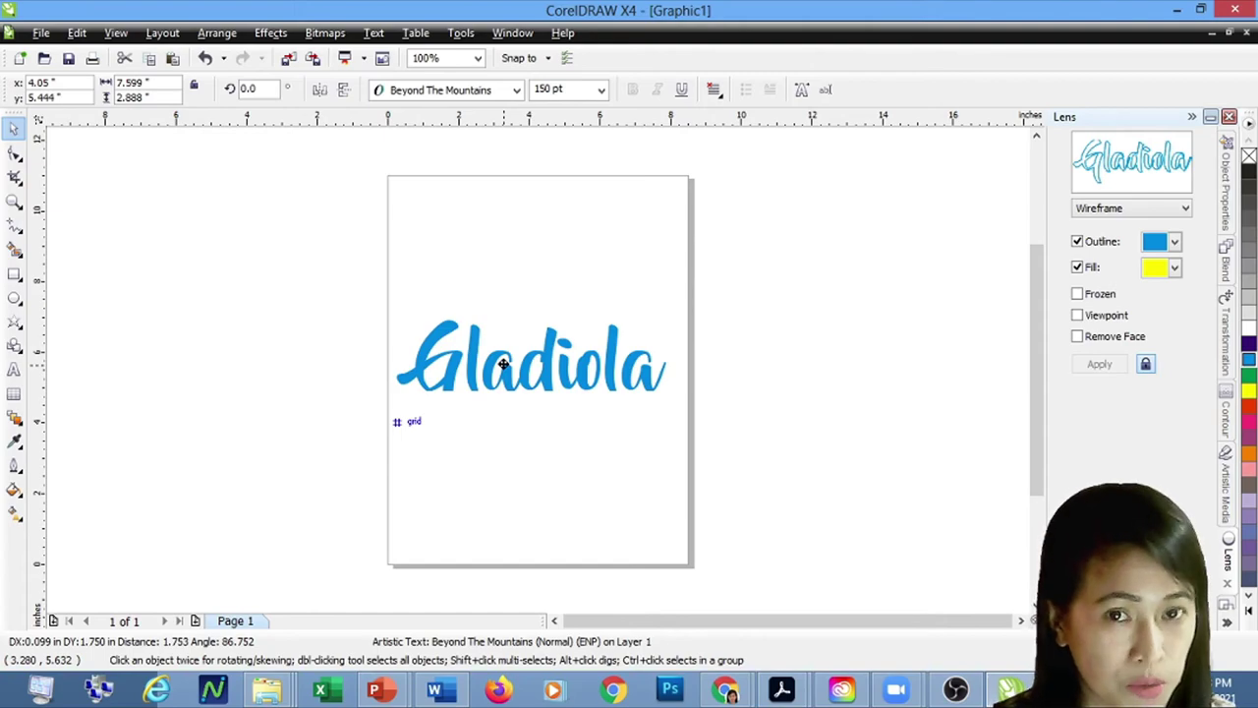
drag(503, 364, 503, 363)
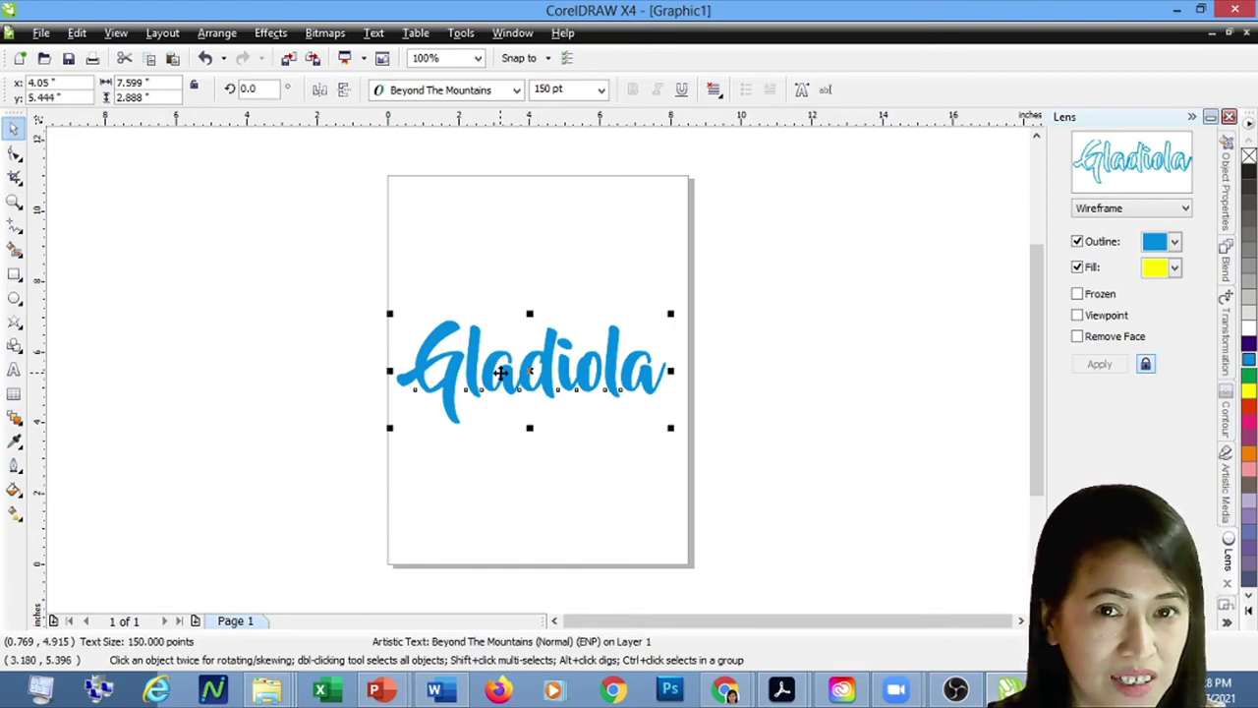
click(220, 35)
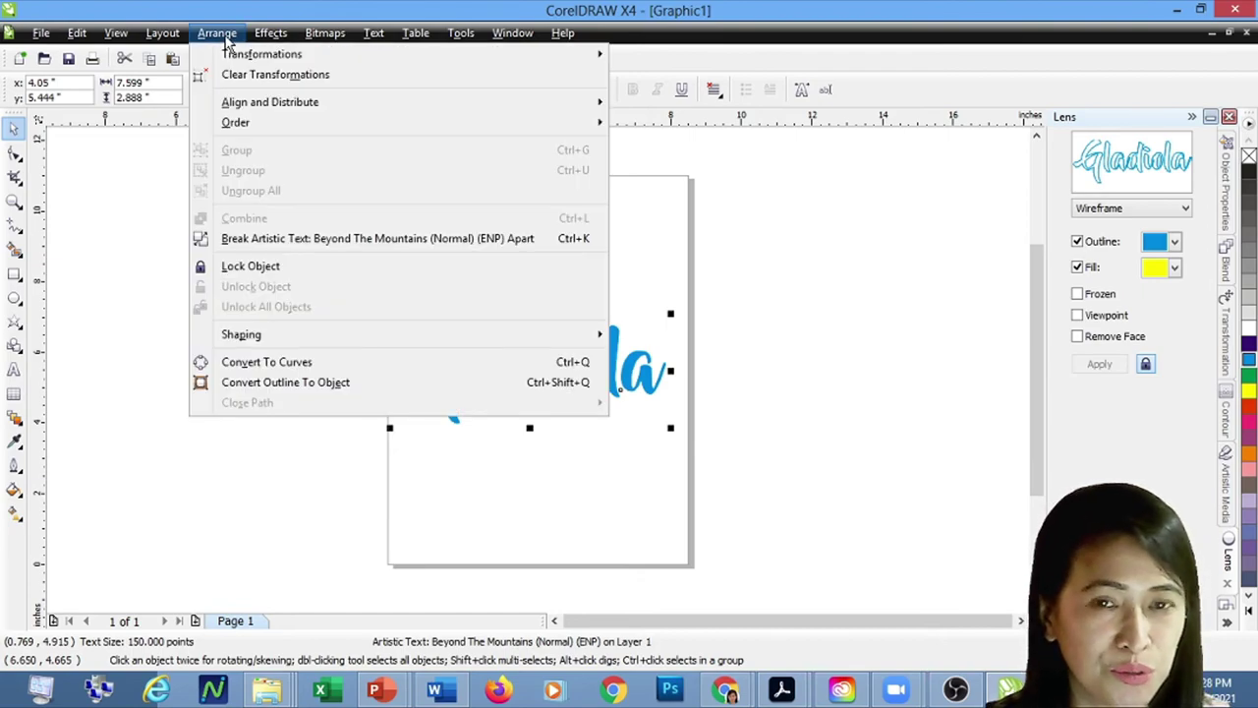
click(287, 238)
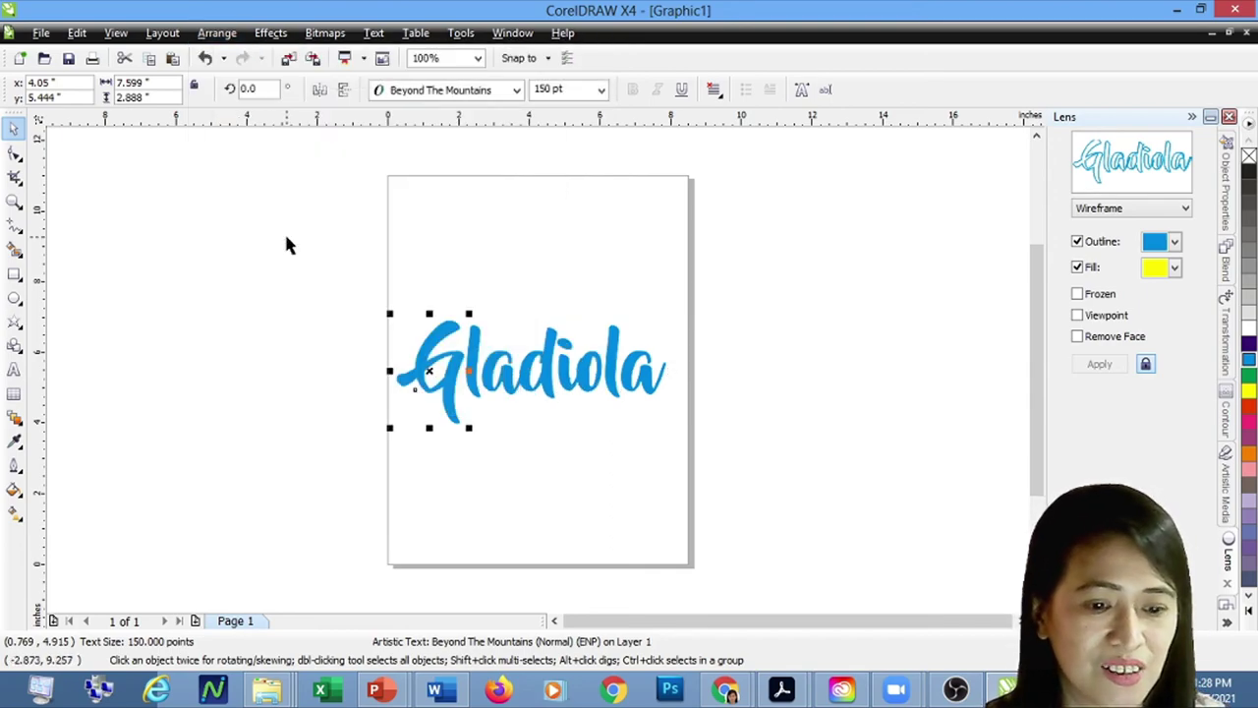
drag(546, 413, 554, 427)
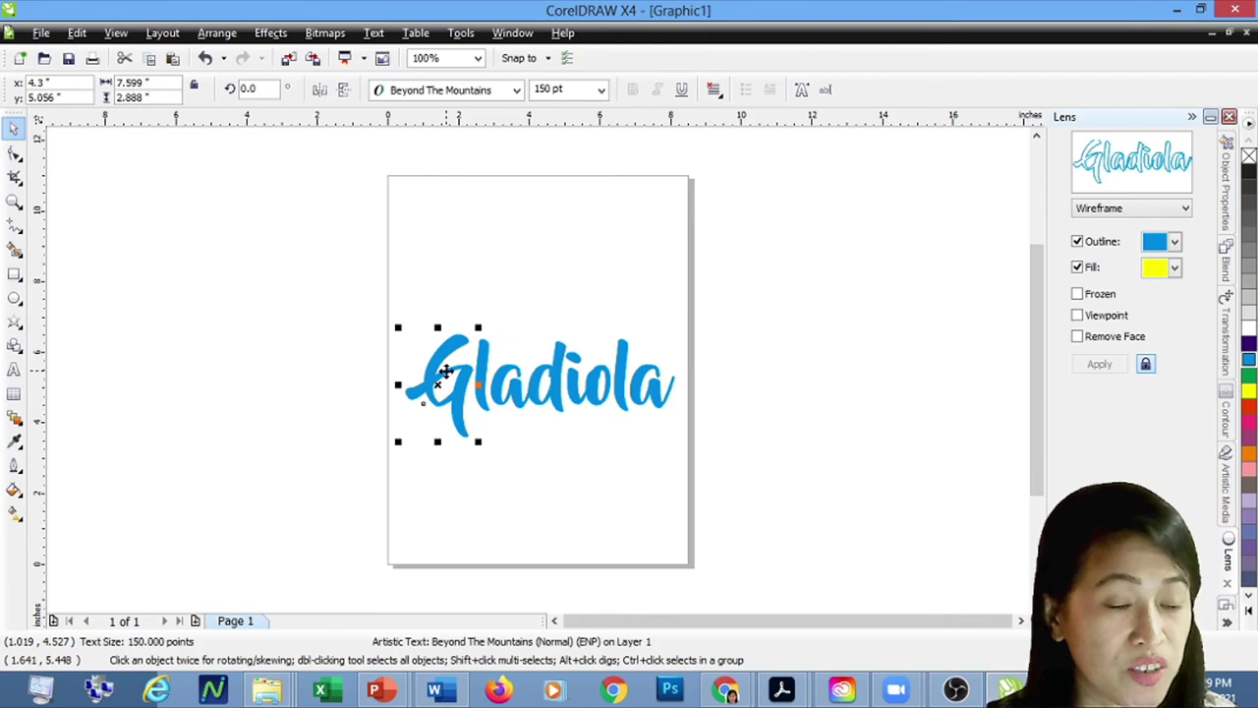
Move the letter G up and fill it with green, and raise the first l and fill it with orange.
drag(449, 368, 445, 283)
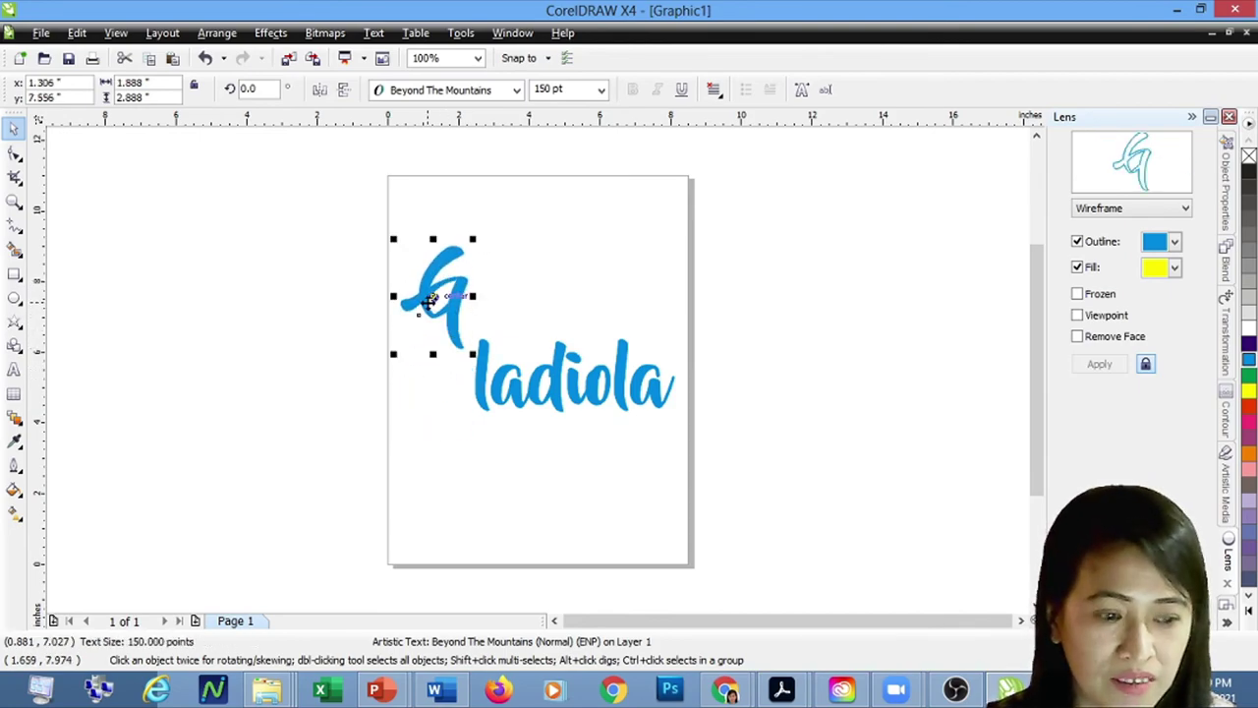
click(1249, 380)
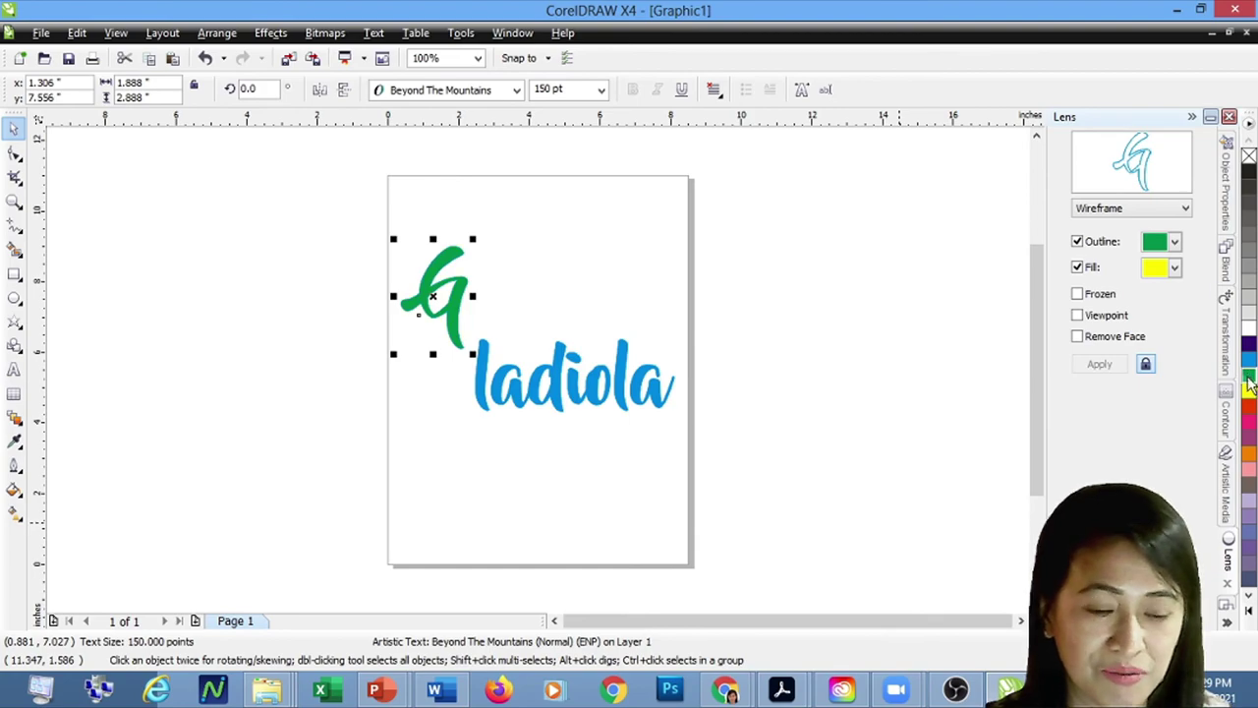
click(484, 377)
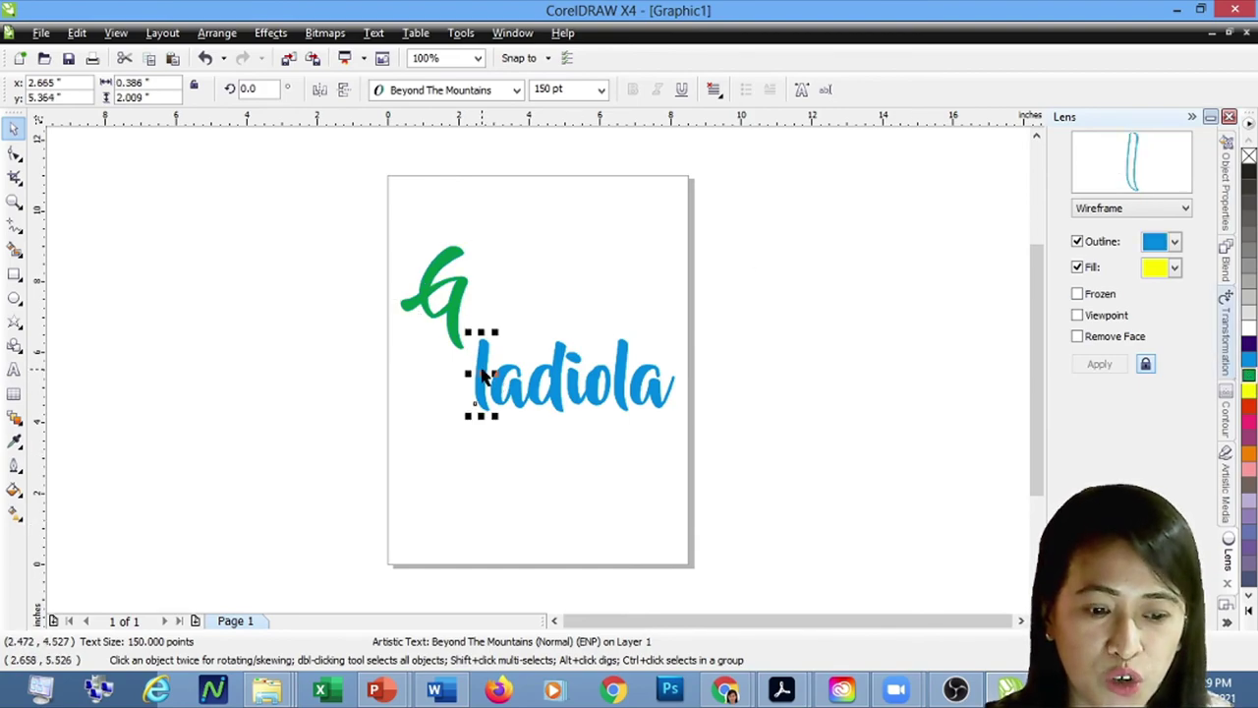
drag(483, 377, 481, 335)
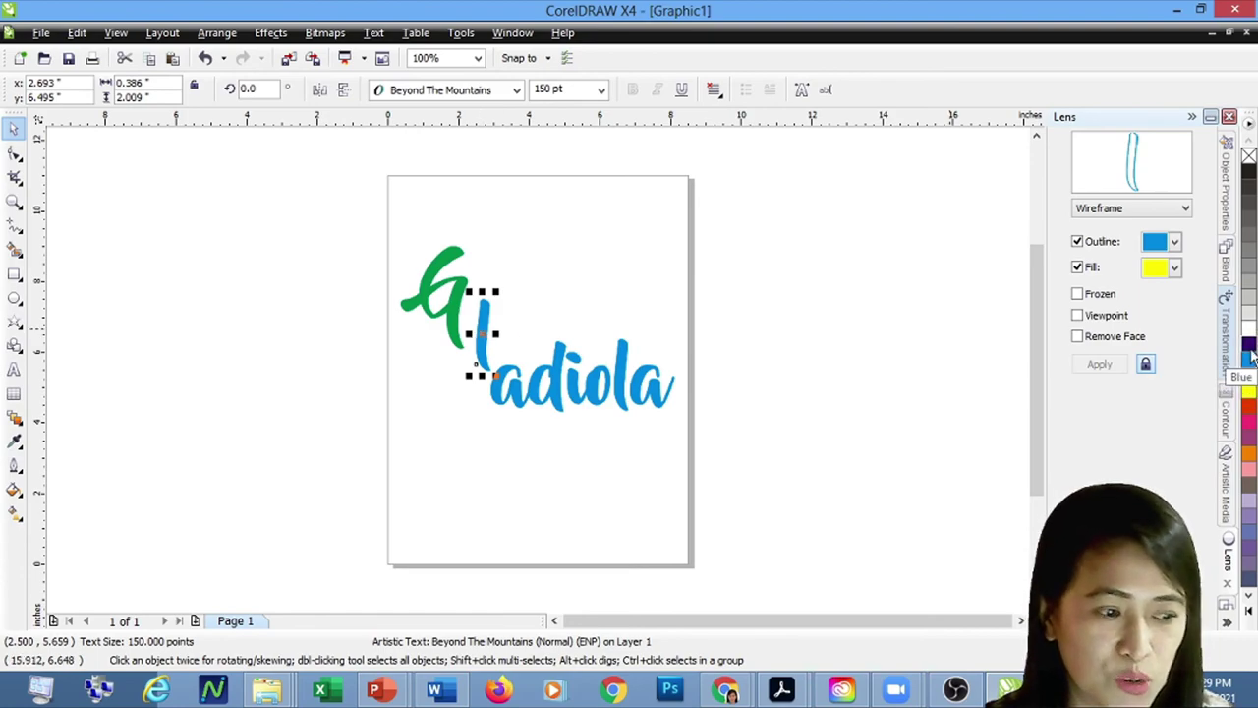
click(1250, 454)
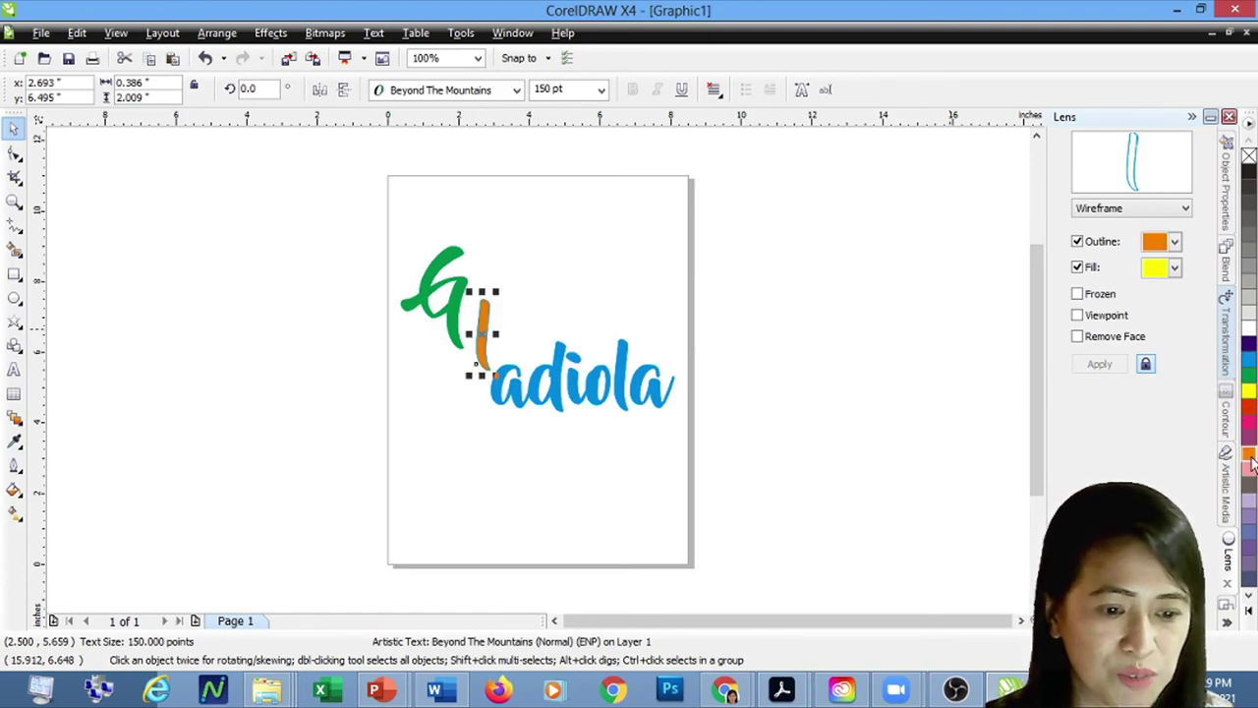
Raise the first a above the word and fill it with yellow, and raise the d and fill it with dark blue.
drag(515, 375, 522, 299)
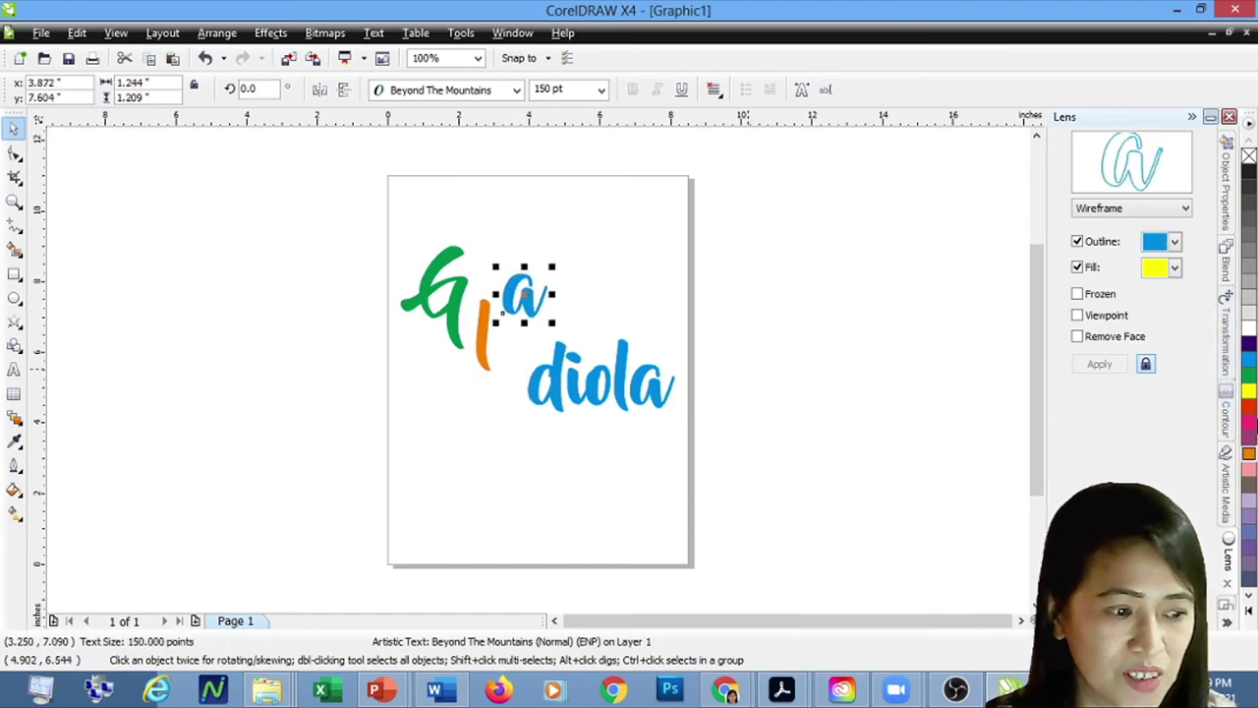
click(1250, 391)
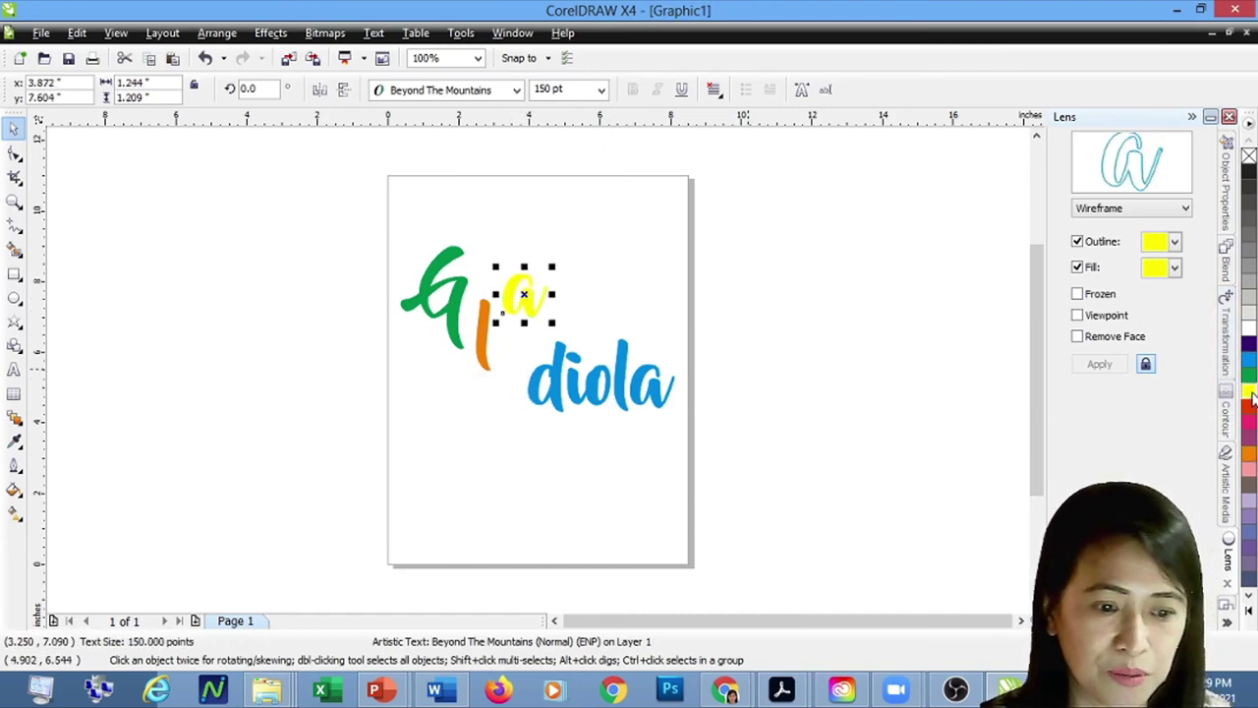
drag(546, 391, 555, 351)
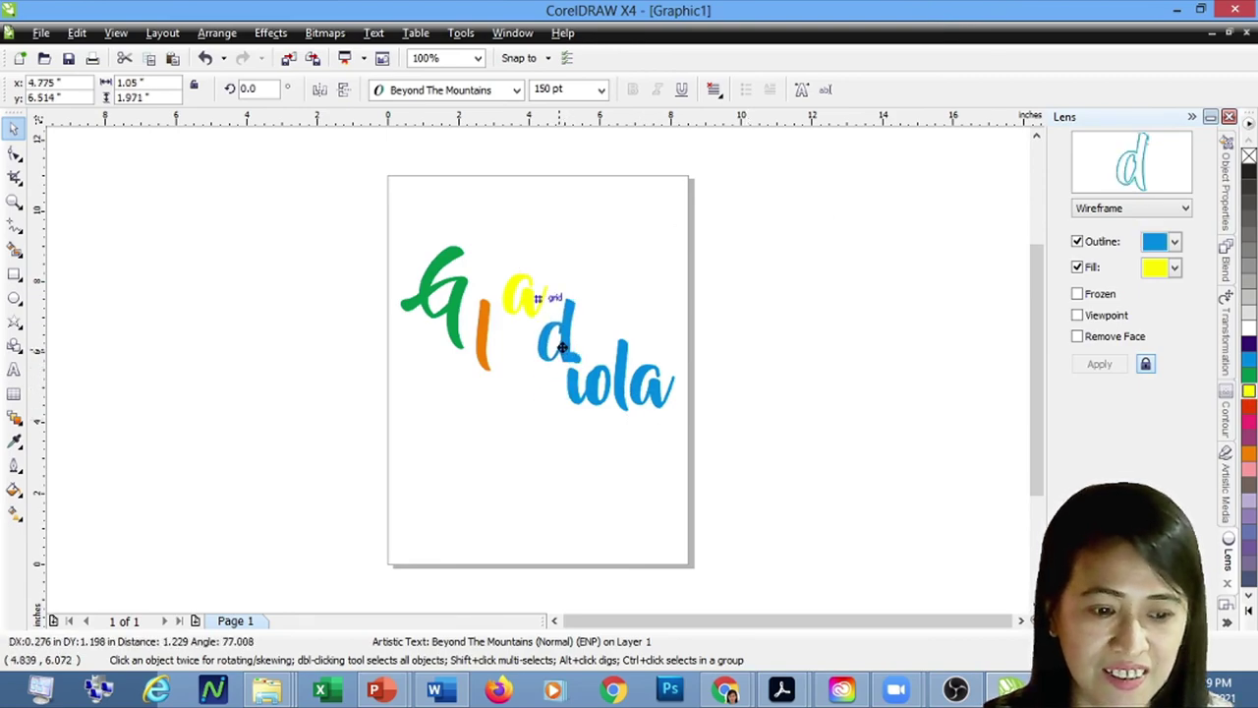
click(1249, 344)
click(548, 490)
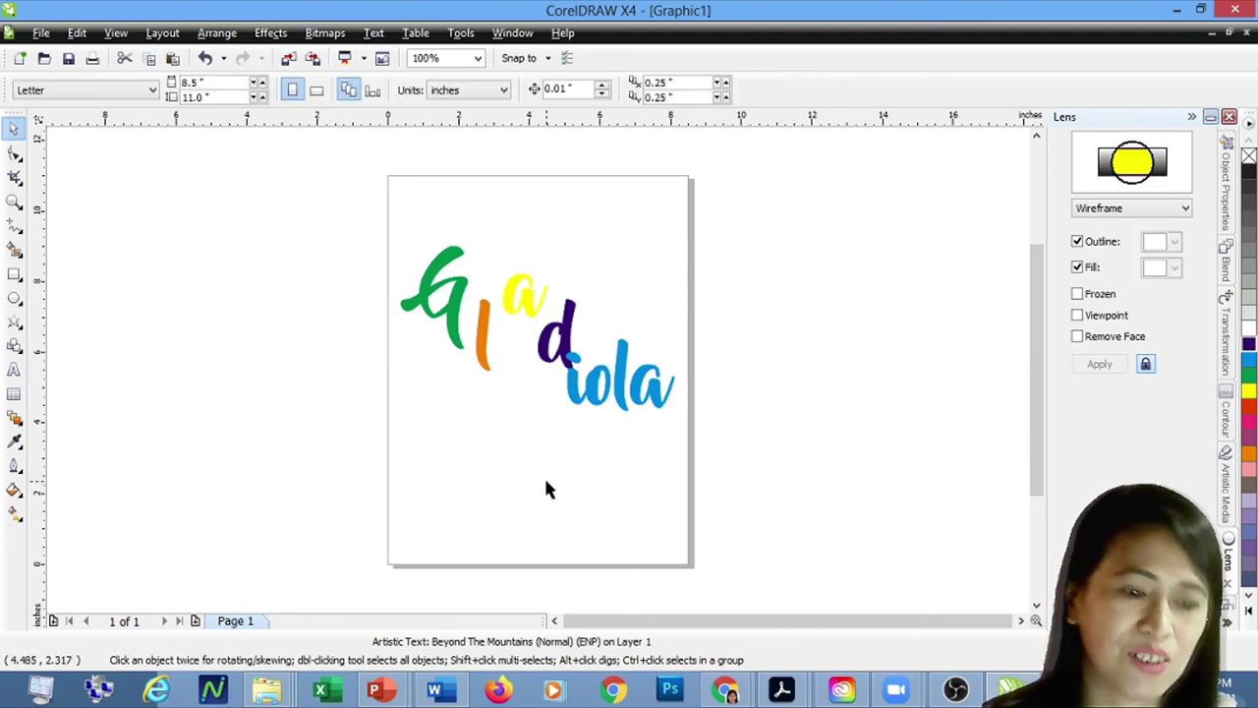